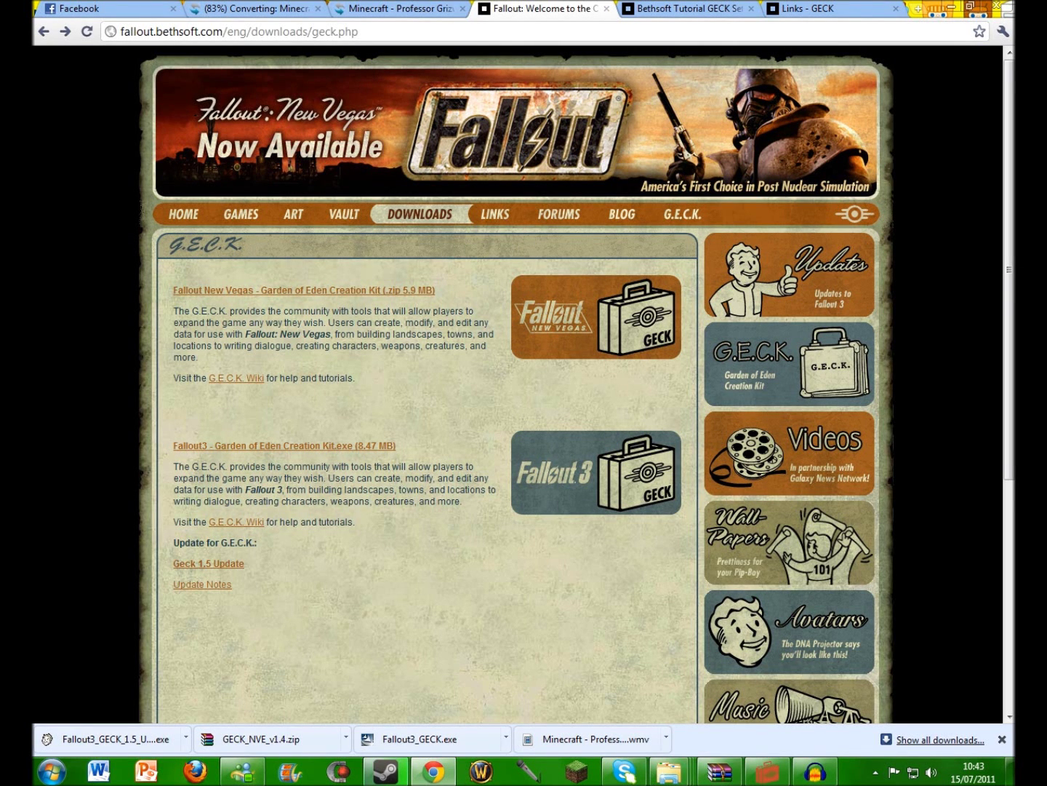
- Open the downloaded GECK_NVE_v1.4.zip archive to show the files it contains
drag(304, 377, 355, 378)
click(355, 382)
drag(173, 291, 438, 292)
drag(174, 291, 438, 291)
click(262, 737)
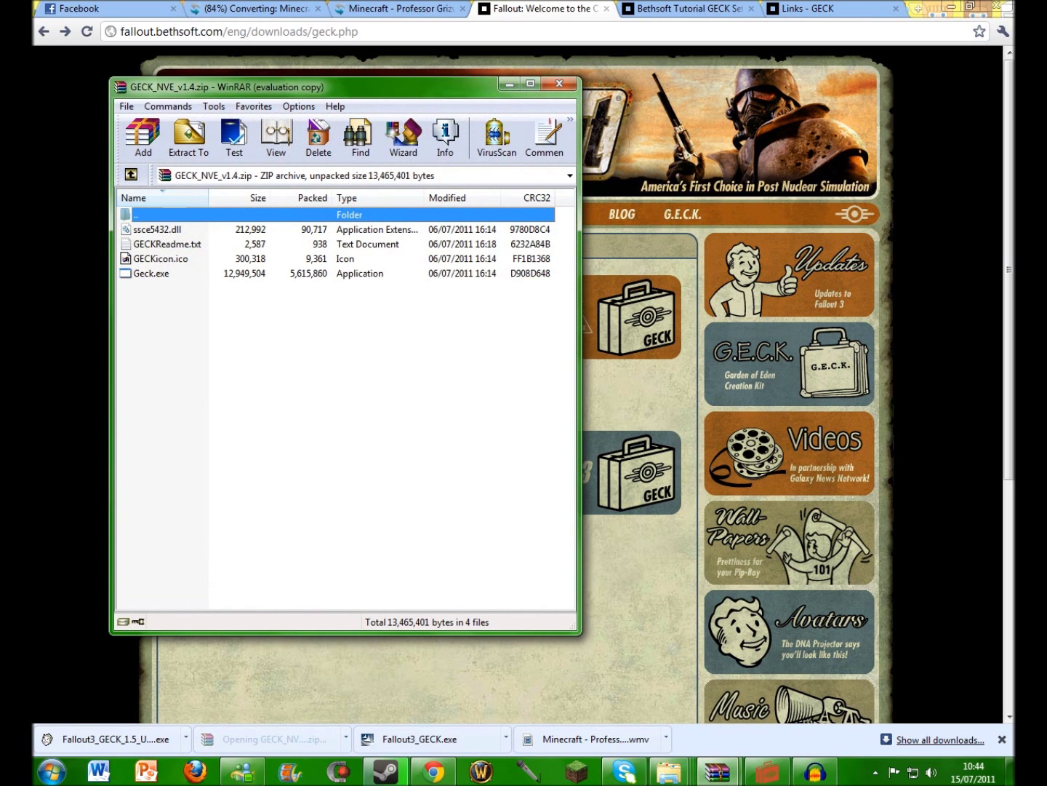
click(426, 364)
drag(209, 88, 390, 98)
mouse_move(391, 370)
mouse_down()
mouse_move(335, 328)
mouse_move(332, 350)
mouse_up()
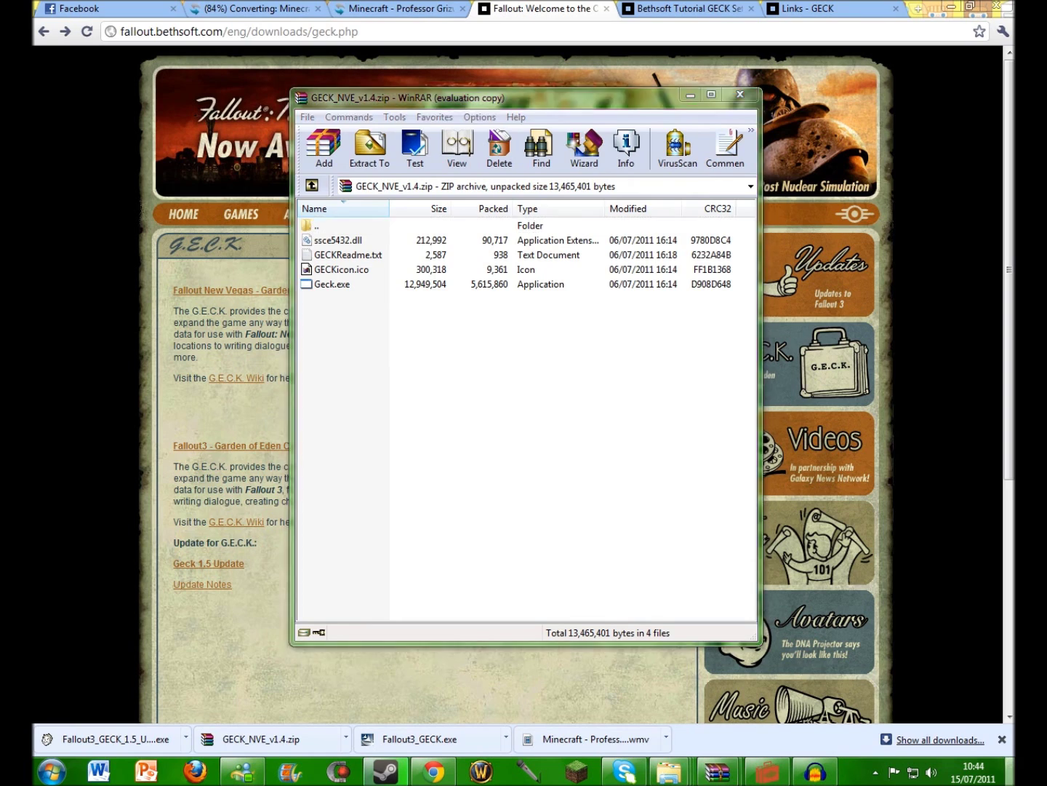
click(1012, 771)
double_click(923, 552)
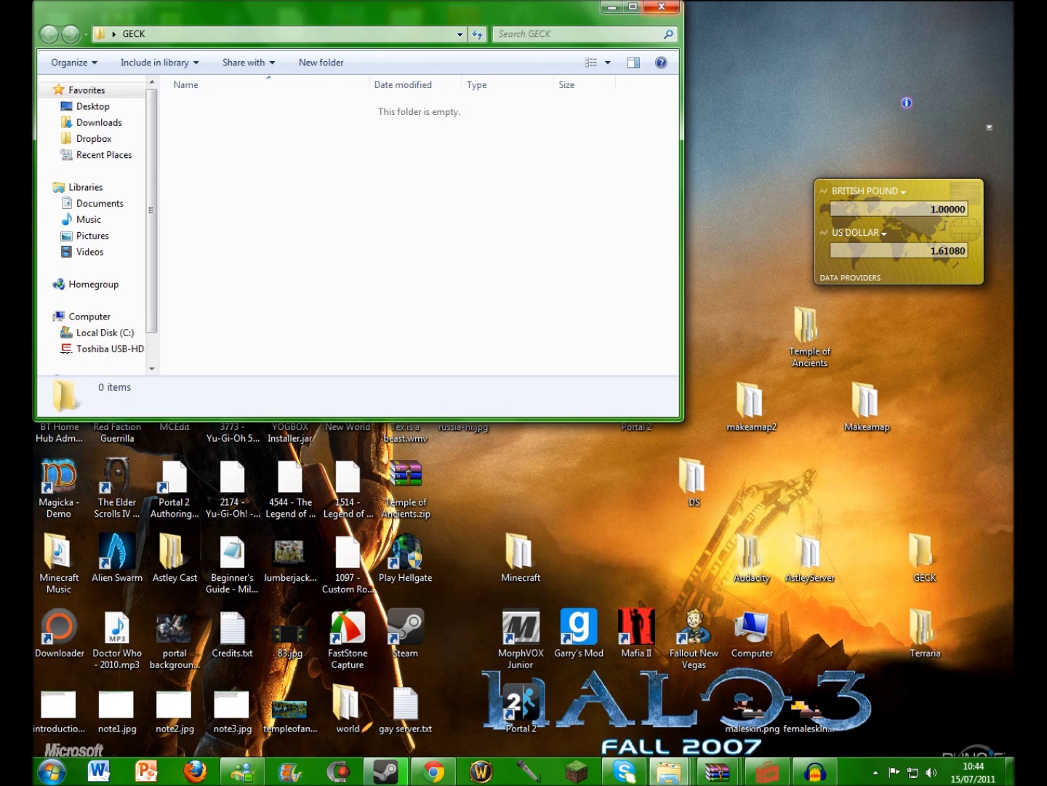
click(662, 7)
click(433, 770)
- Browse the computer's Local Disk (C:) and open the Program Files (x86) folder
click(51, 771)
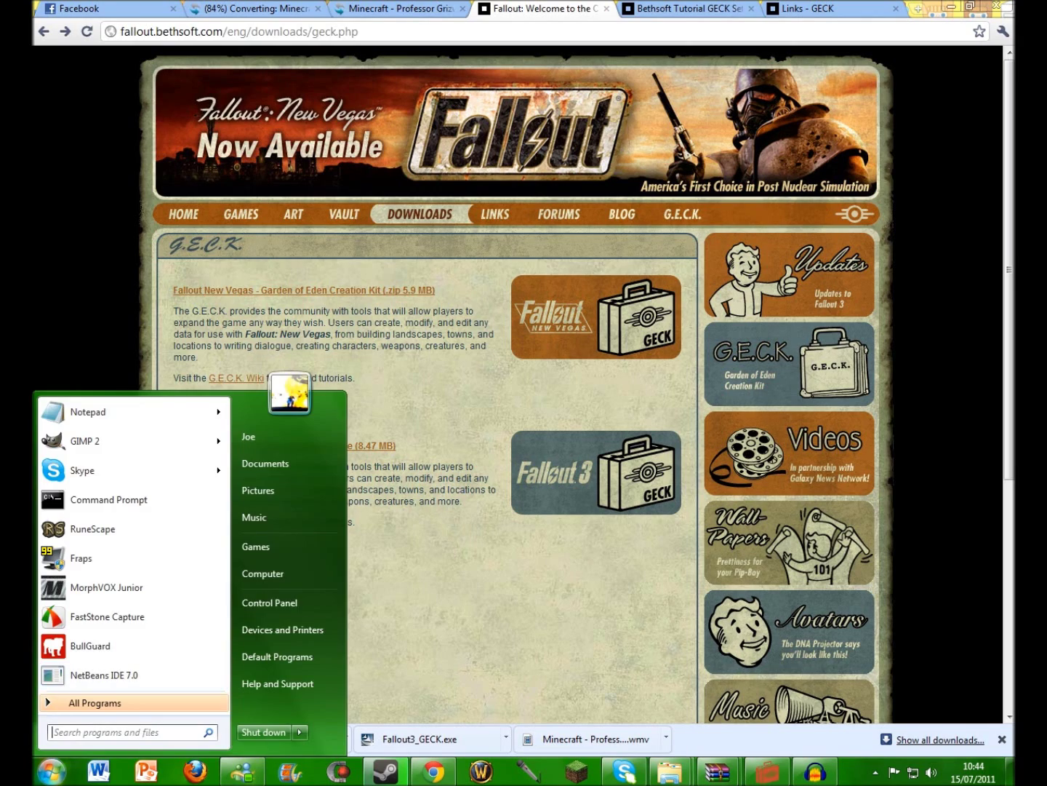
click(262, 573)
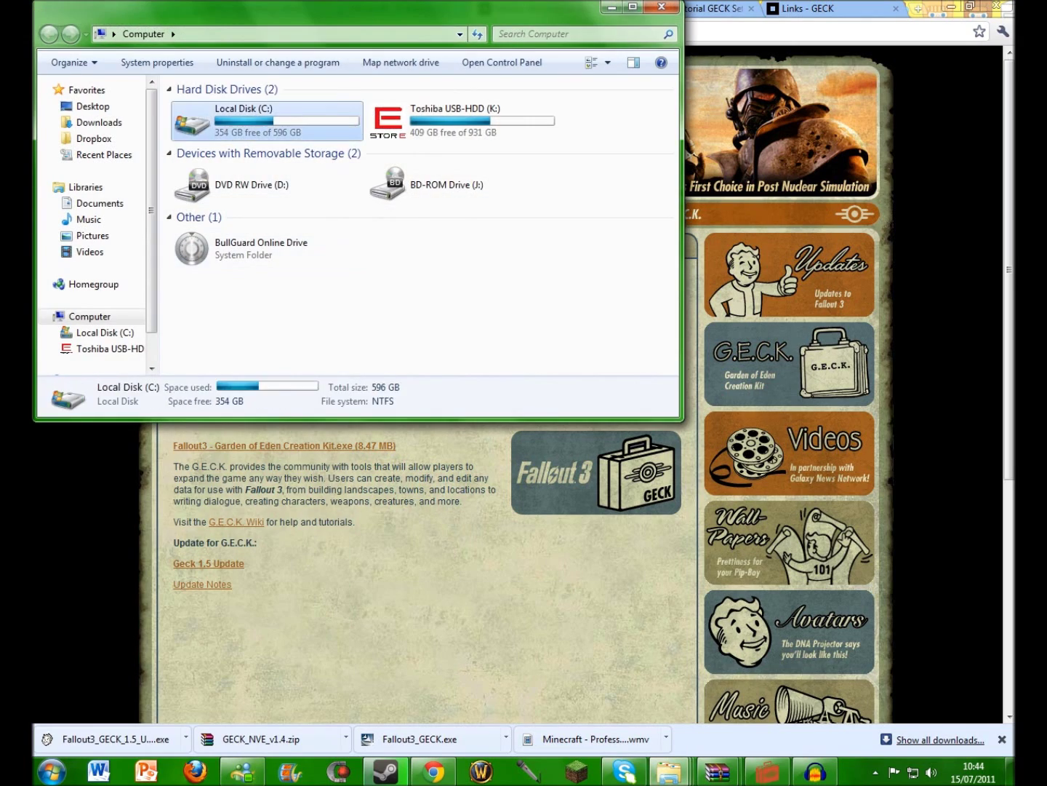
double_click(244, 117)
double_click(233, 301)
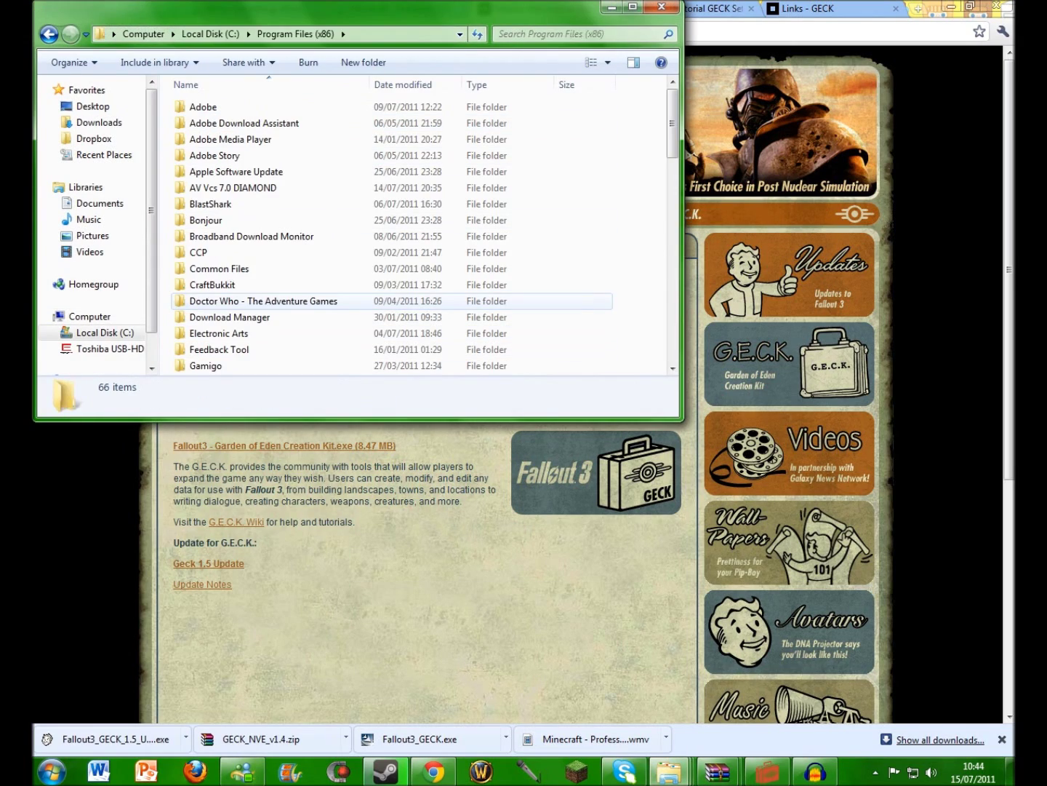
- Go through the Steam, steamapps and common folders and open the fallout new vegas game folder
scroll(393, 313, down, 7)
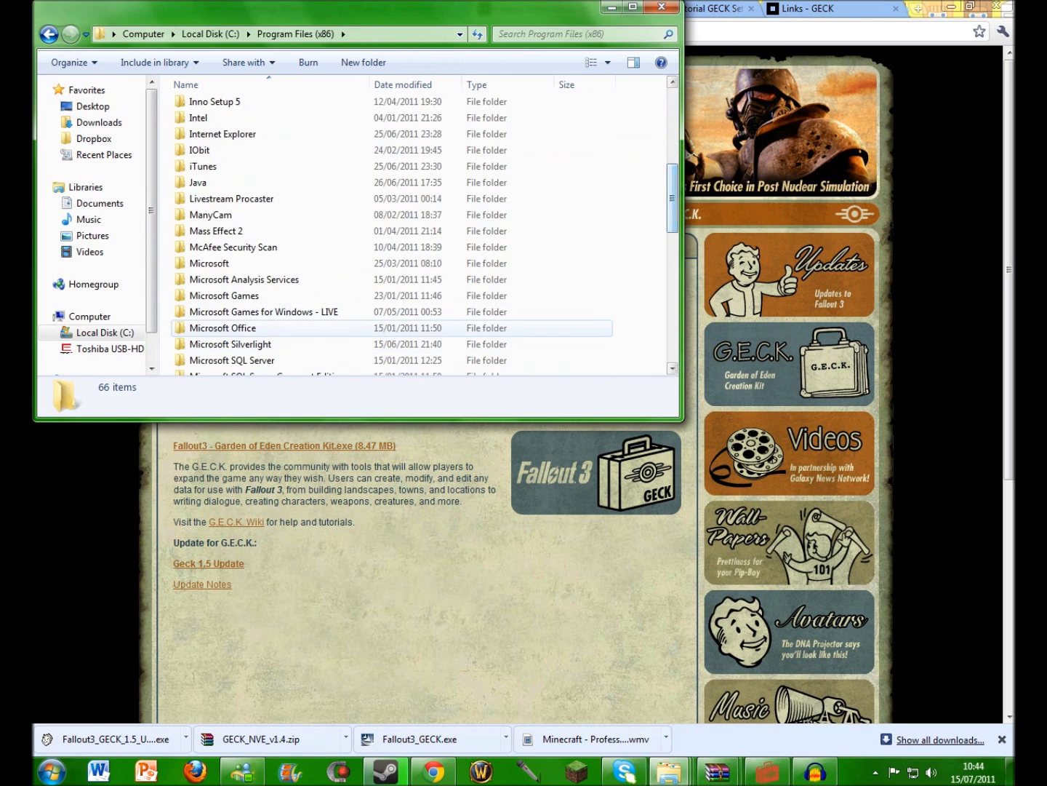
scroll(212, 331, down, 7)
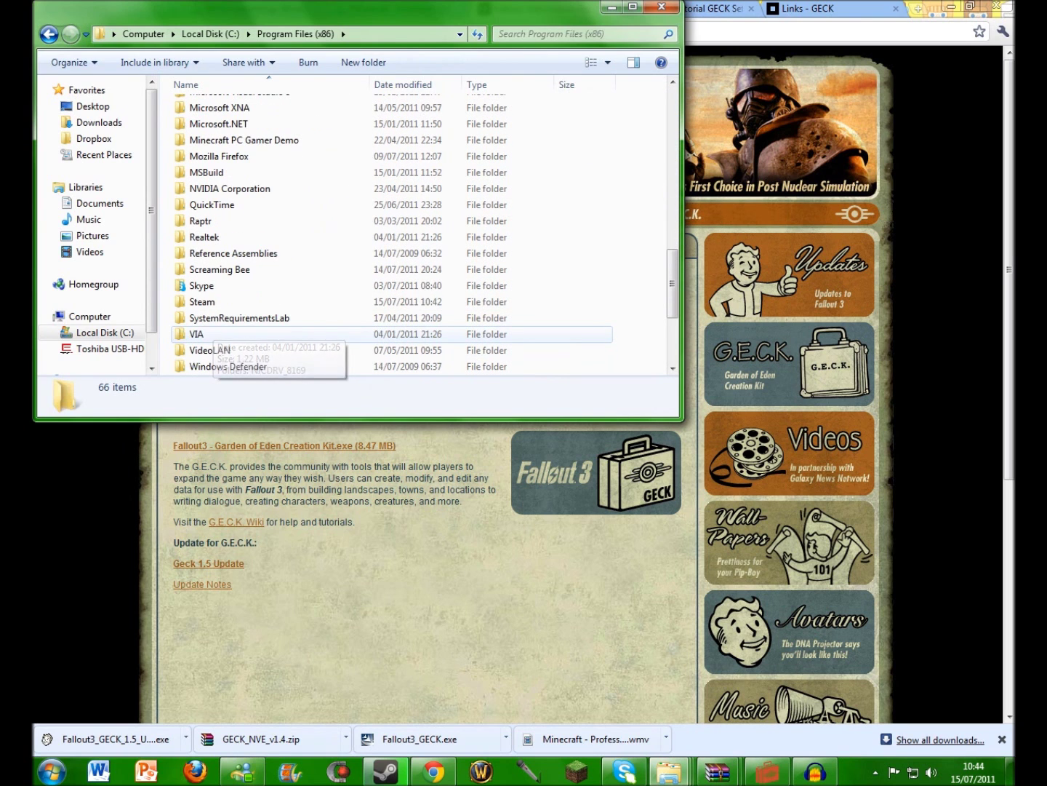
click(202, 301)
click(202, 301)
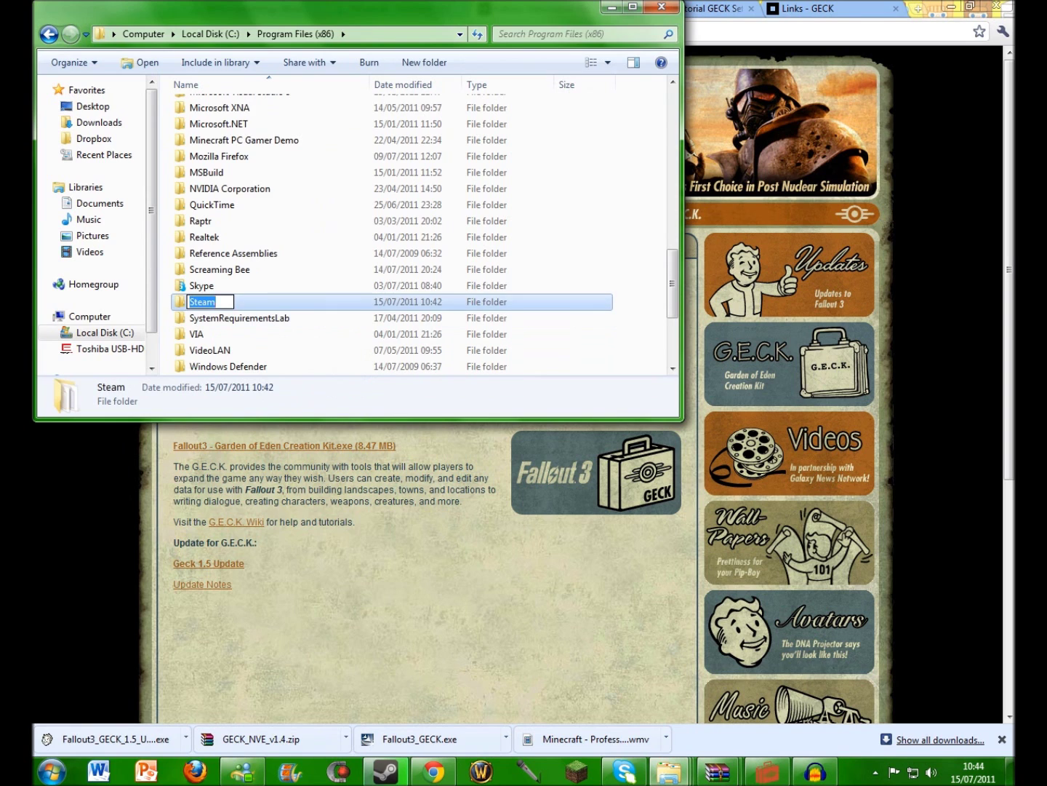
double_click(202, 301)
double_click(212, 302)
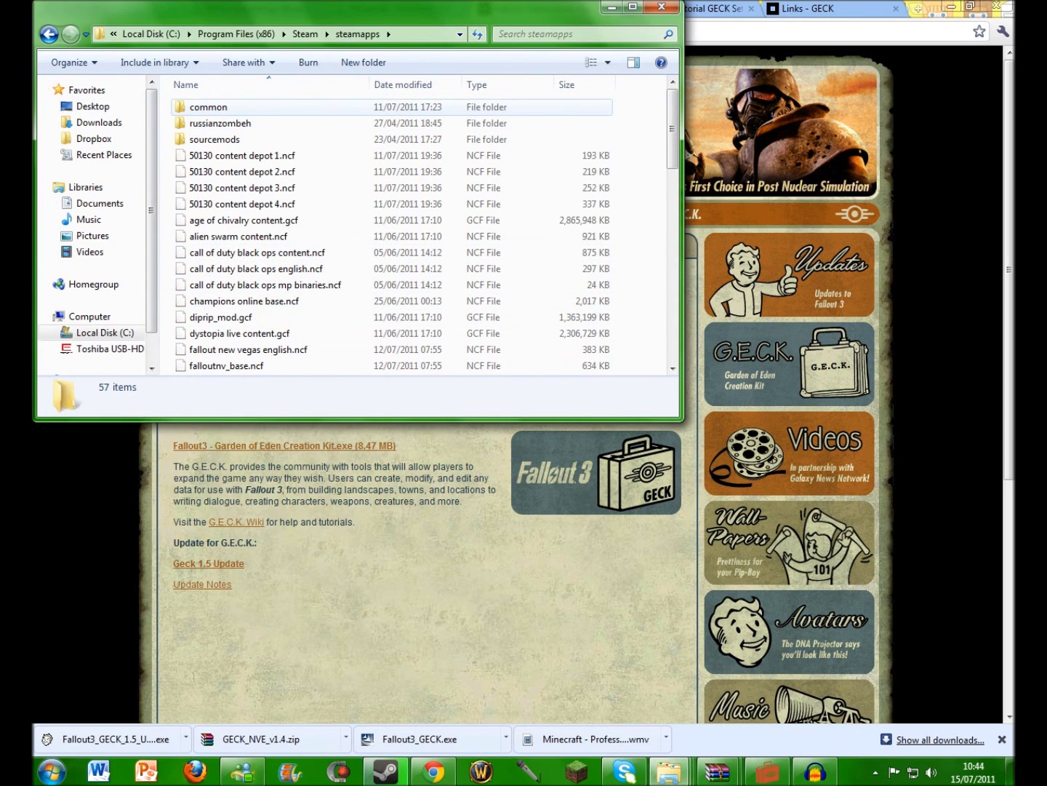
double_click(209, 107)
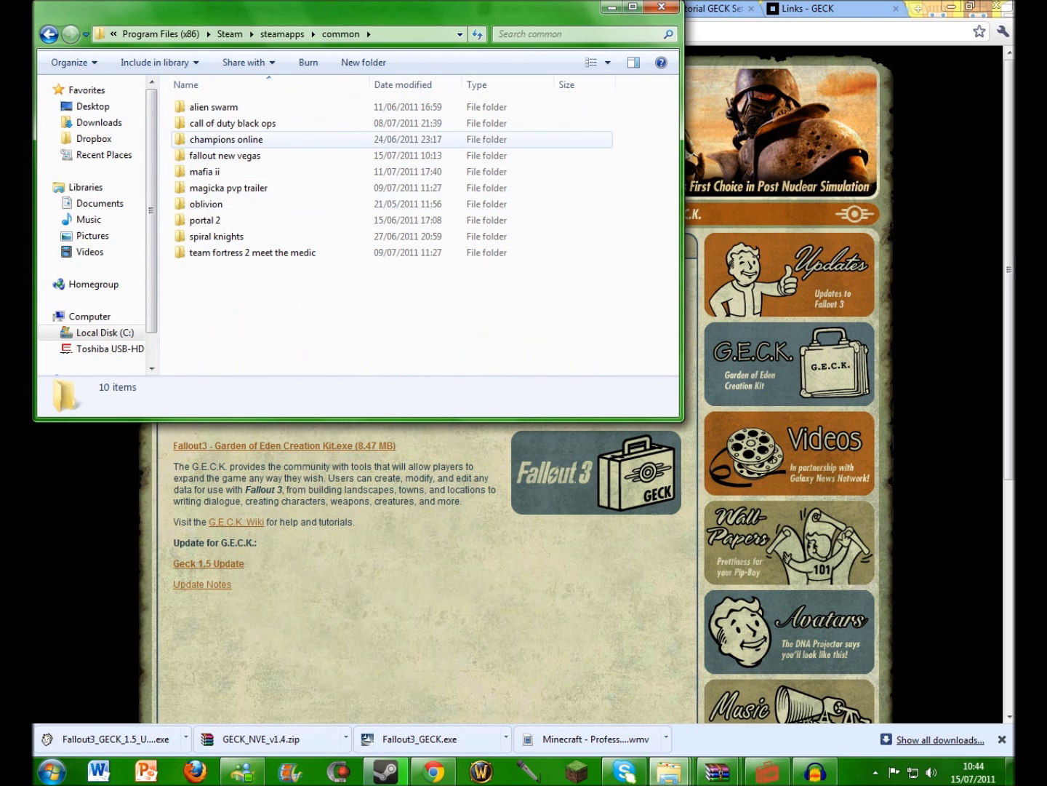
double_click(225, 155)
- Look through the fallout new vegas folder for the extracted GECK files
scroll(219, 285, down, 3)
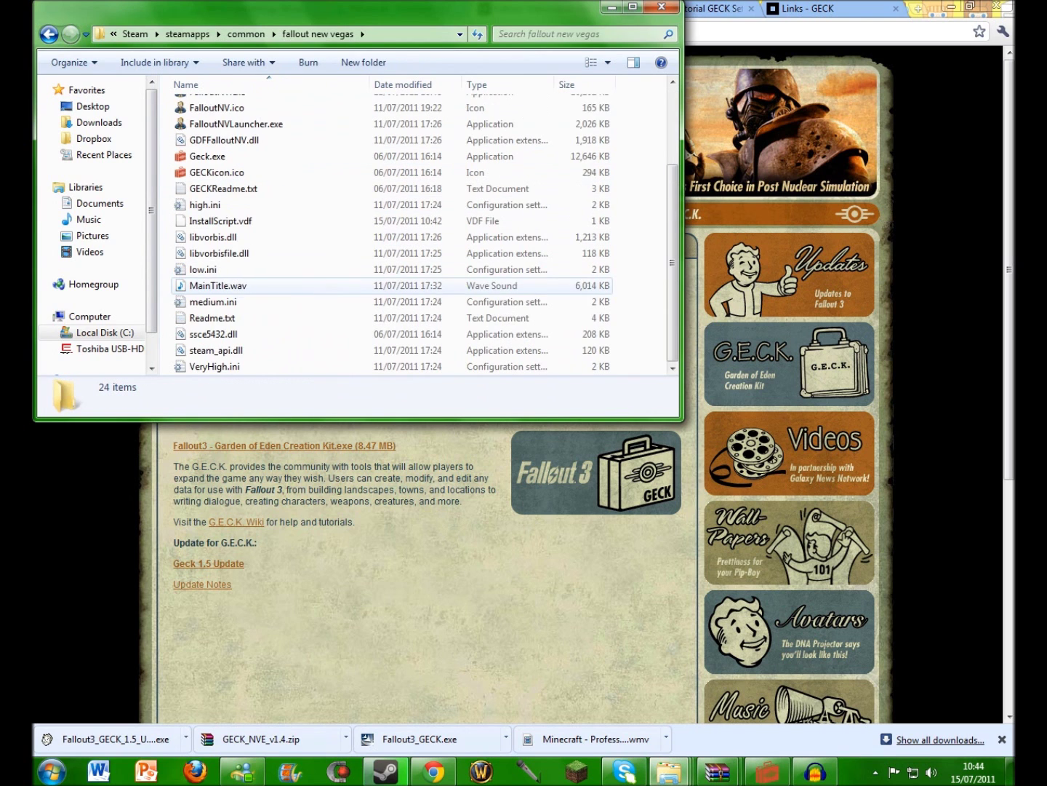
scroll(218, 285, up, 3)
drag(363, 10, 405, 65)
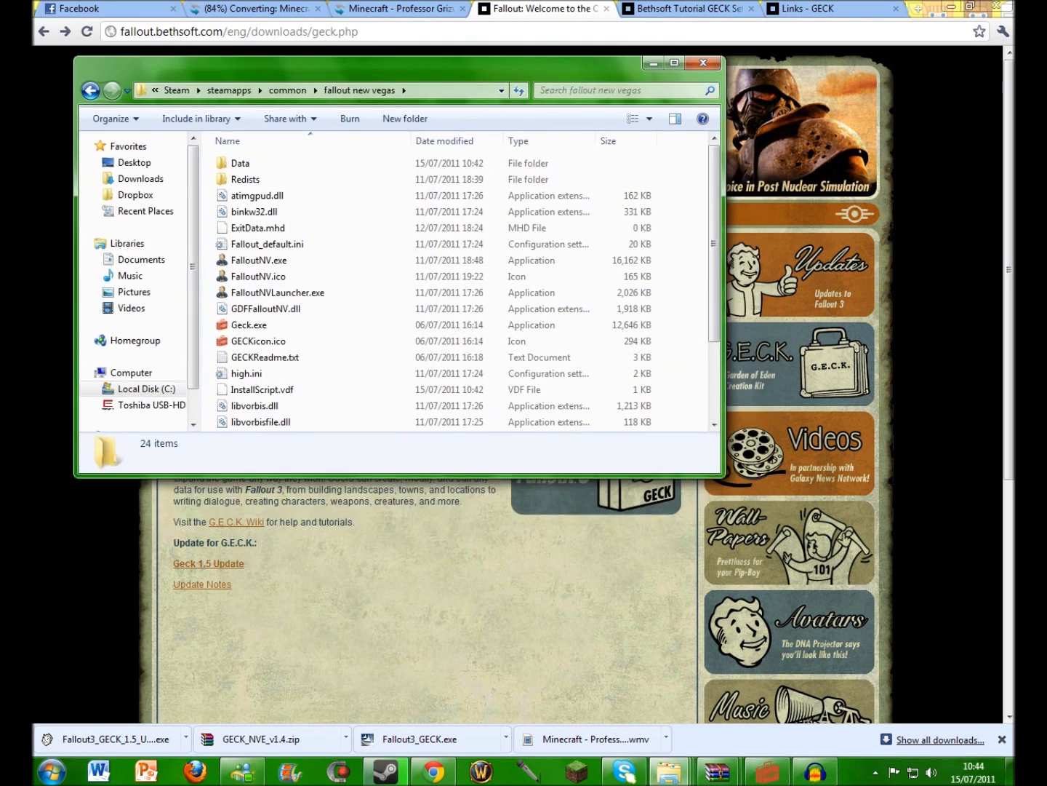
scroll(328, 293, down, 3)
scroll(328, 291, up, 3)
scroll(328, 293, down, 1)
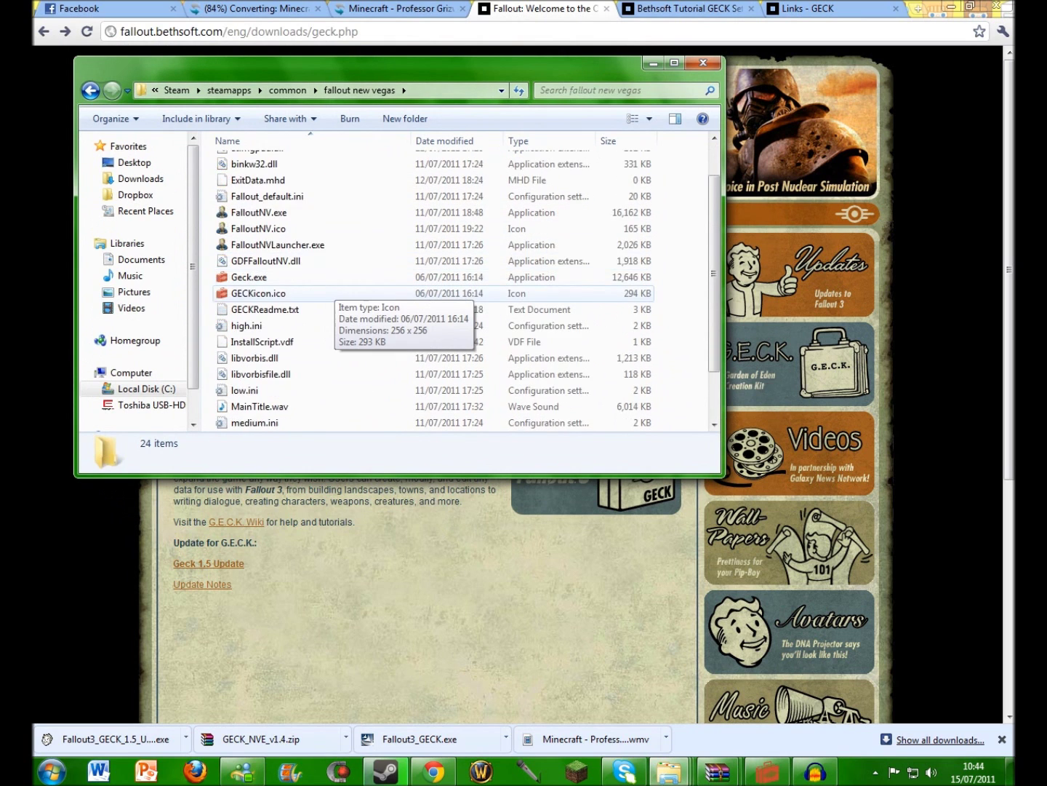
scroll(328, 292, down, 2)
scroll(328, 292, up, 3)
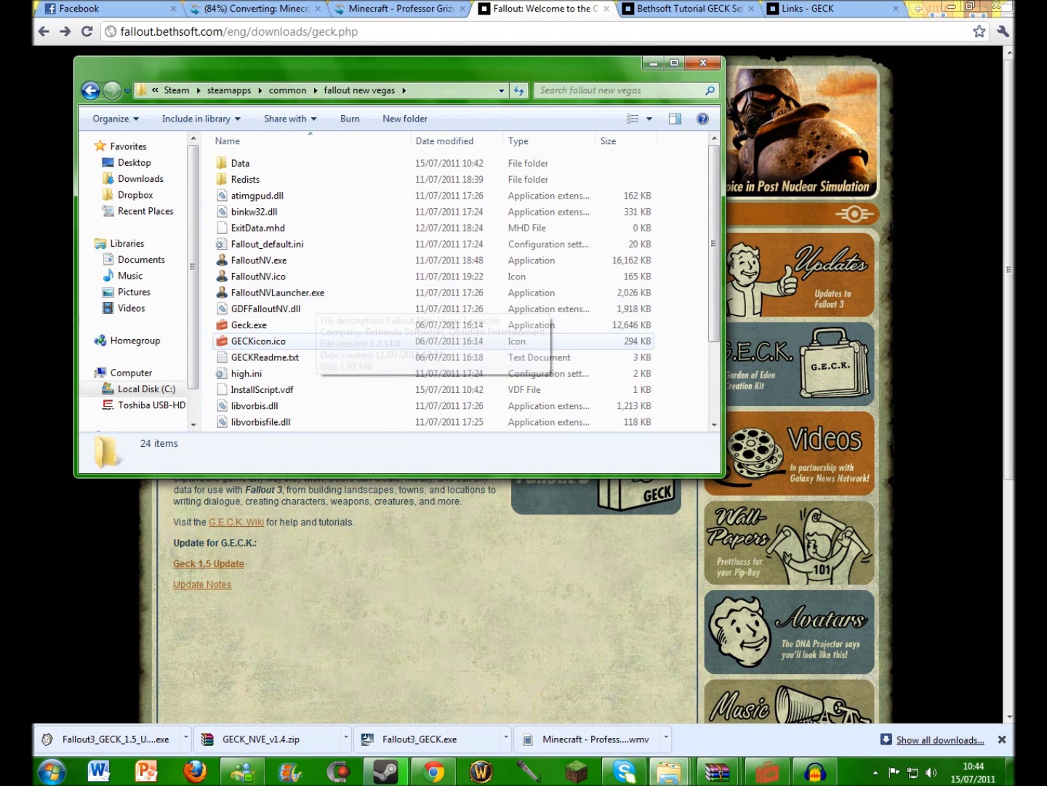
- Compare the contents of GECK_NVE_v1.4.zip with the game folder and close the archive
mouse_move(717, 771)
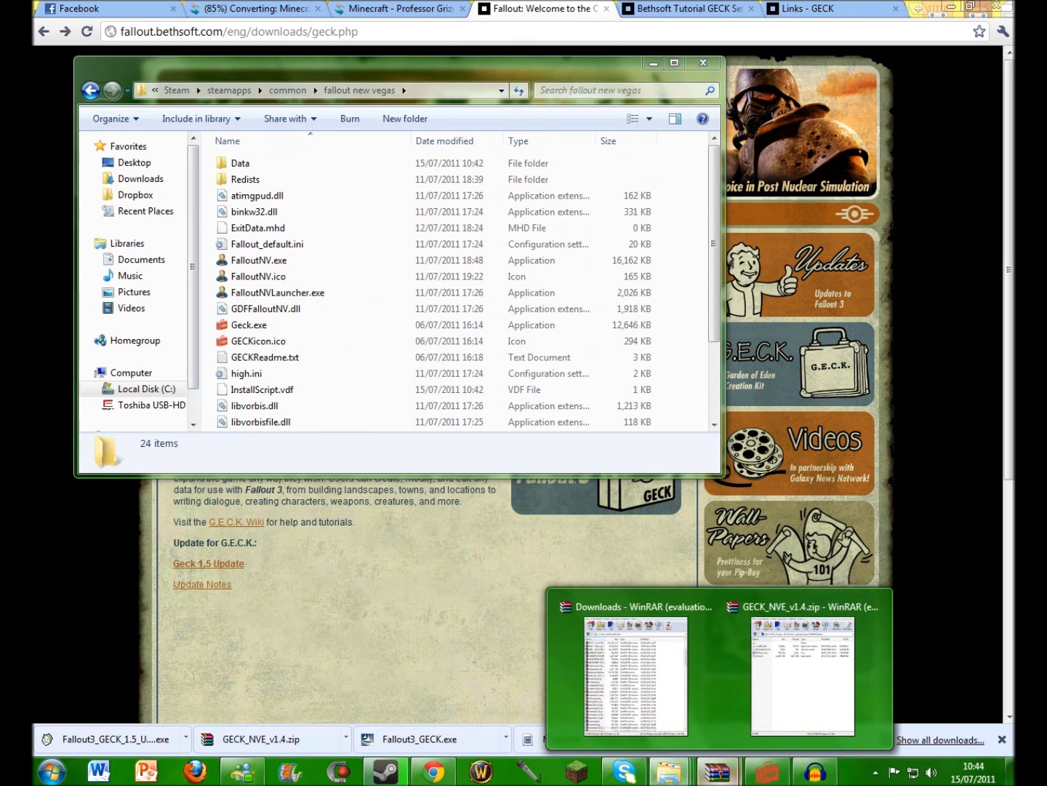
click(803, 676)
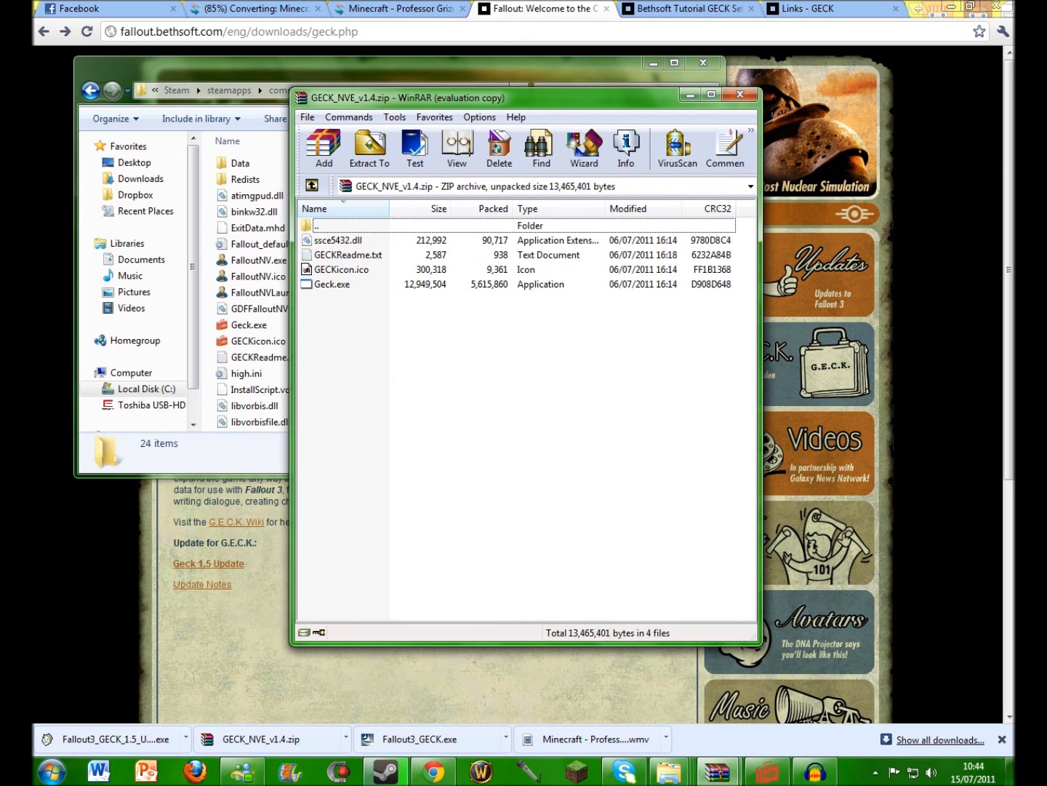
click(306, 70)
click(740, 138)
click(740, 95)
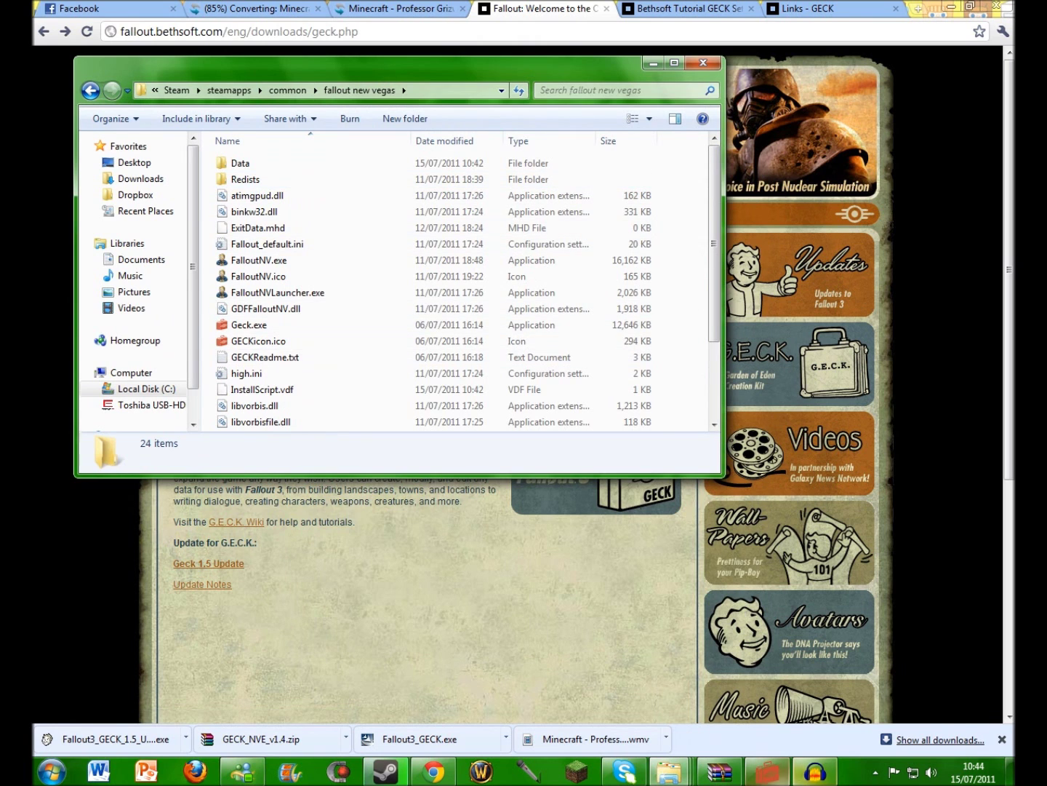
- Close the running Garden of Eden Creation Kit and relaunch it with Geck.exe from the fallout new vegas folder
click(767, 771)
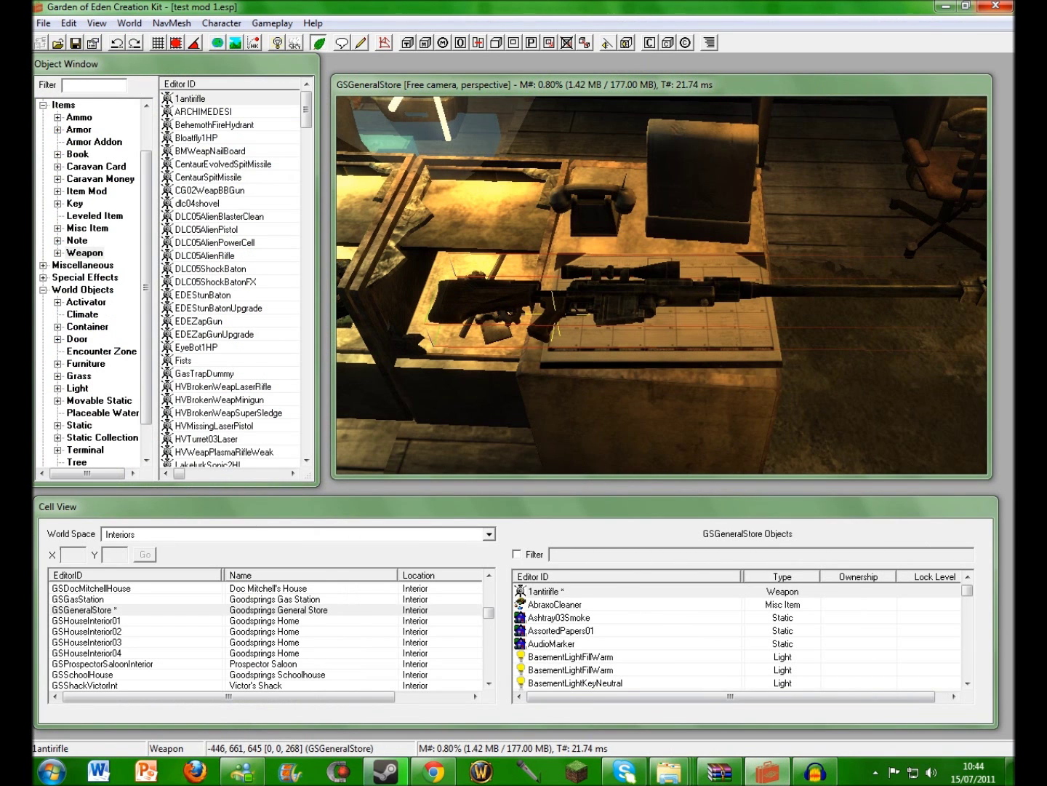
click(996, 6)
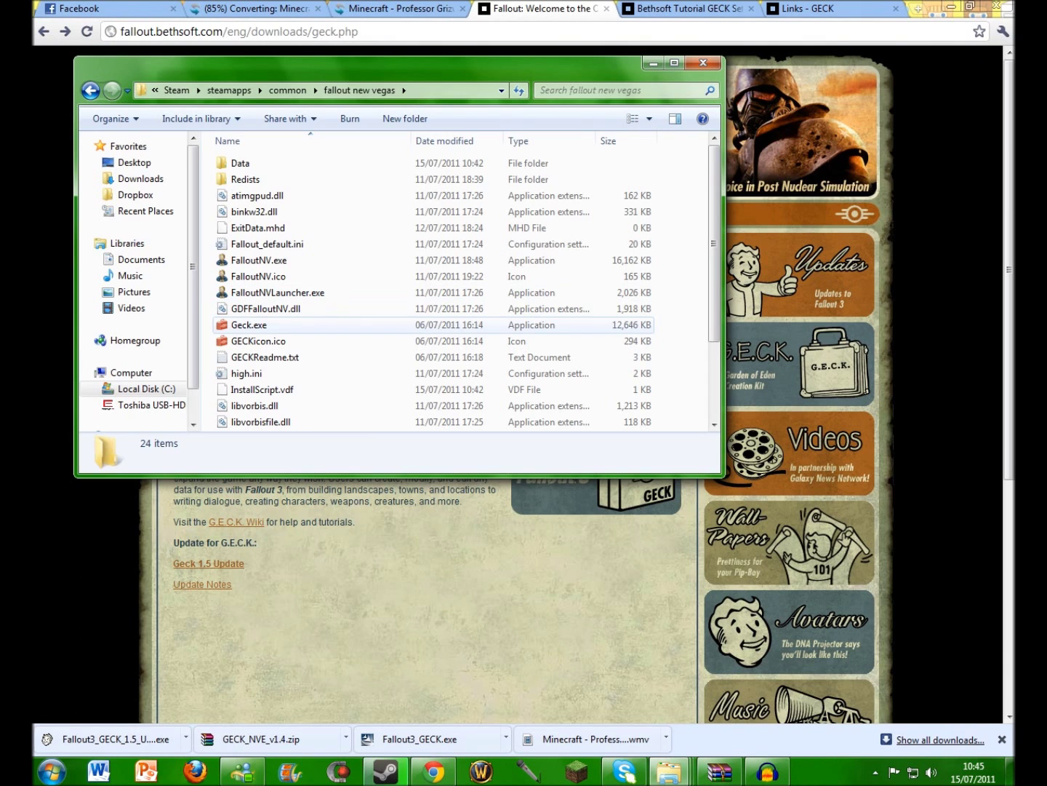
click(248, 325)
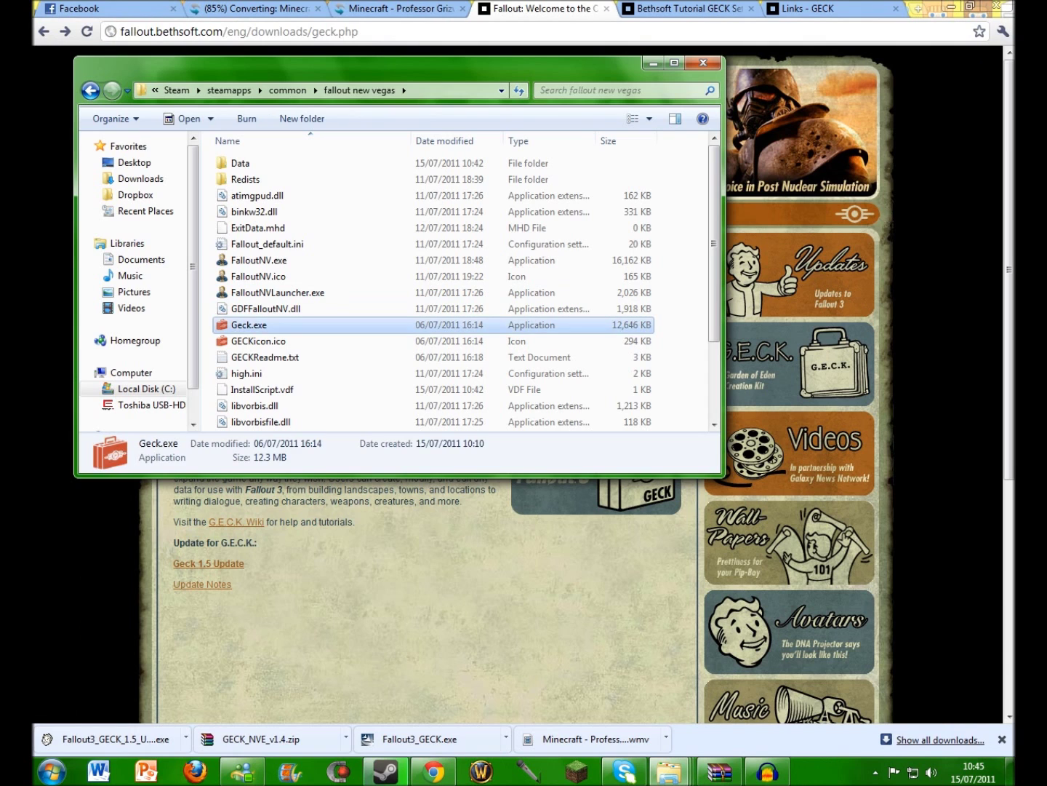
double_click(249, 323)
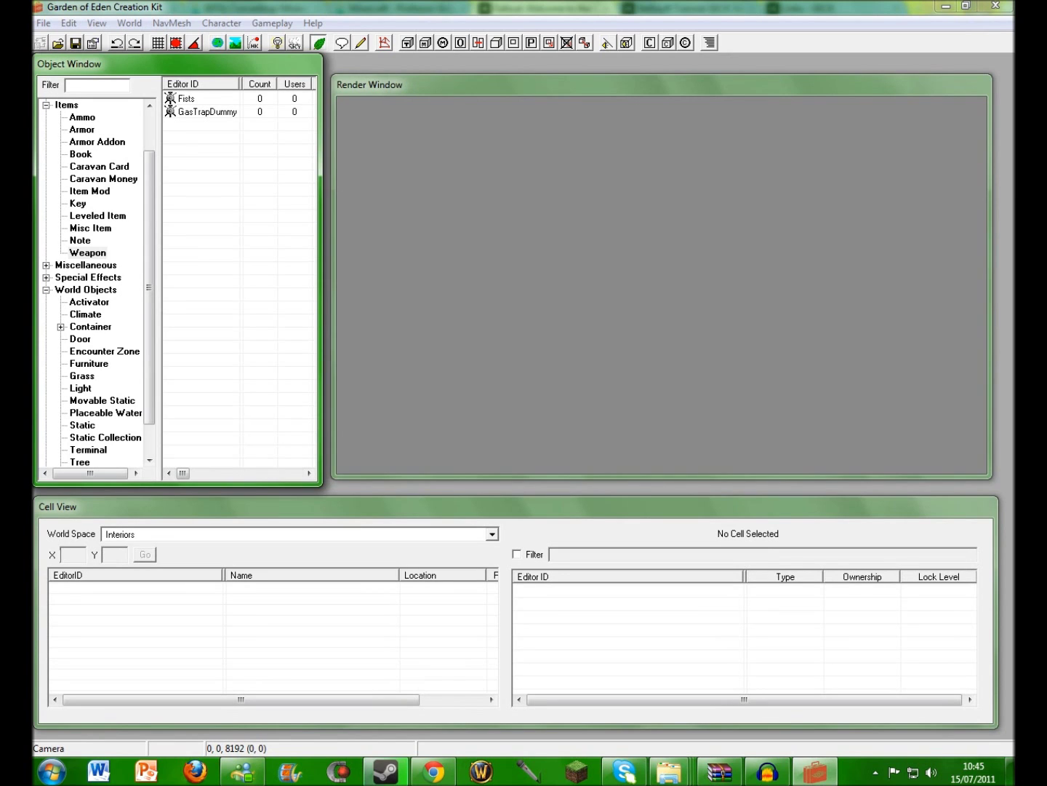
- Enlarge the Render Window to fill the free space beside the Object Window
drag(332, 478, 331, 486)
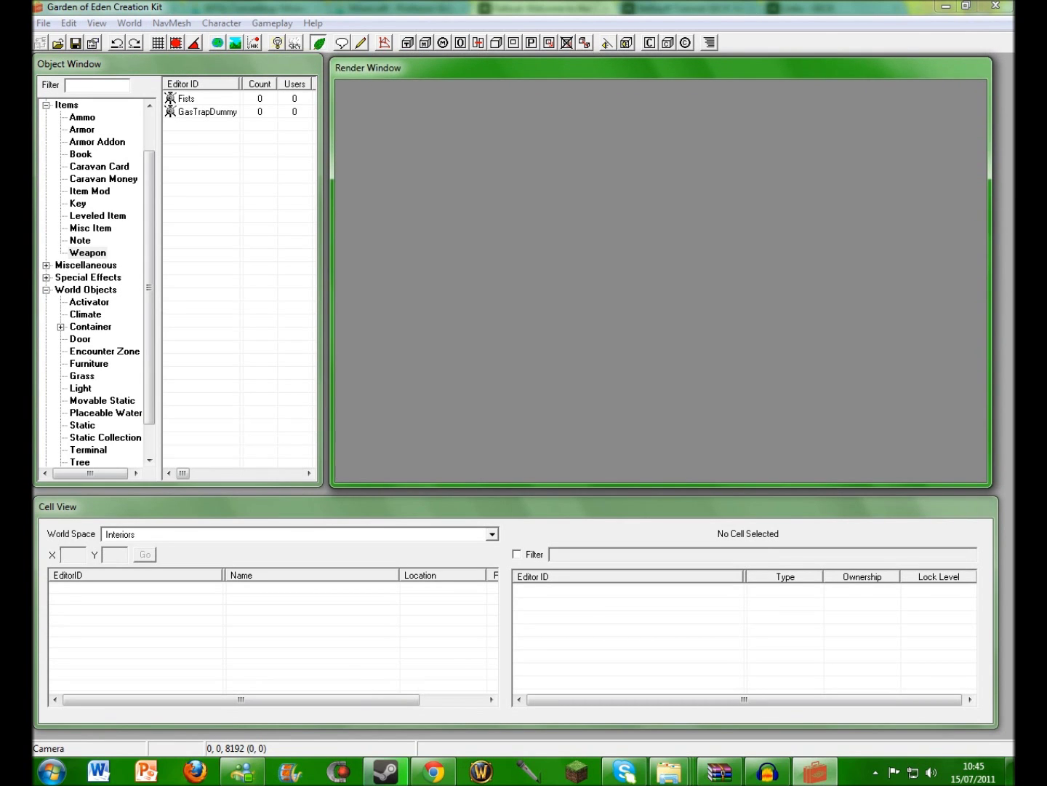
drag(991, 277, 1009, 277)
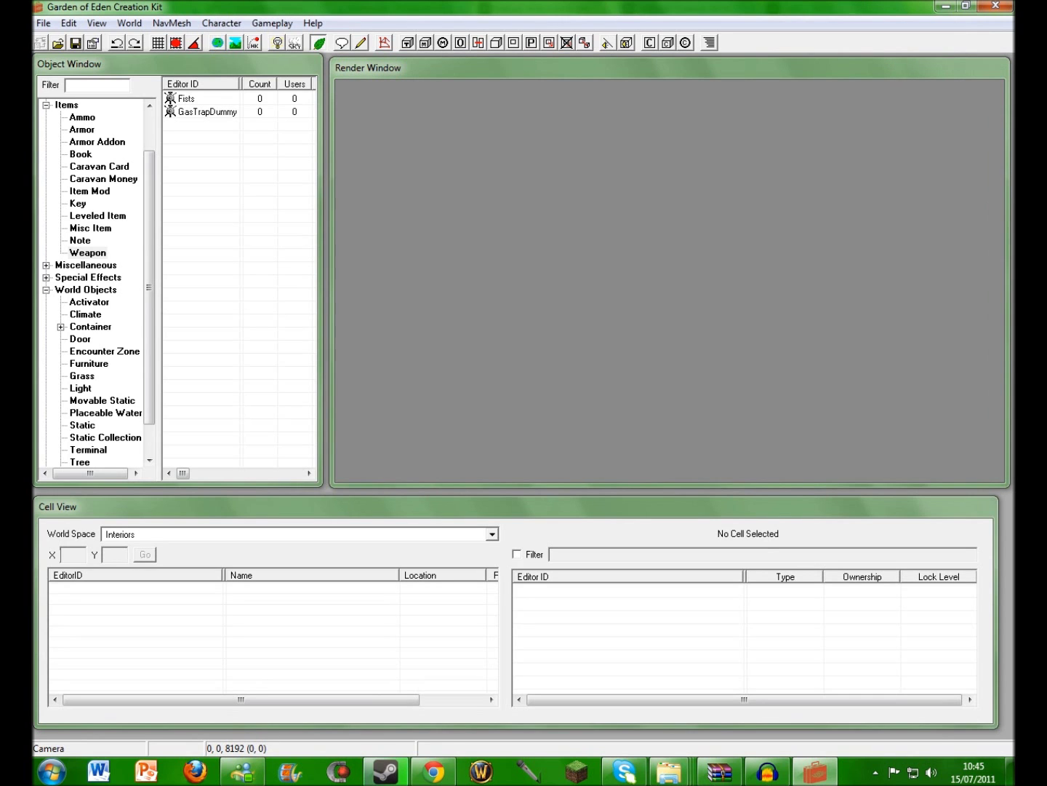
- Load the FalloutNV.esm master file as game data, without including the test mod 1.esp plugin
click(43, 23)
click(71, 41)
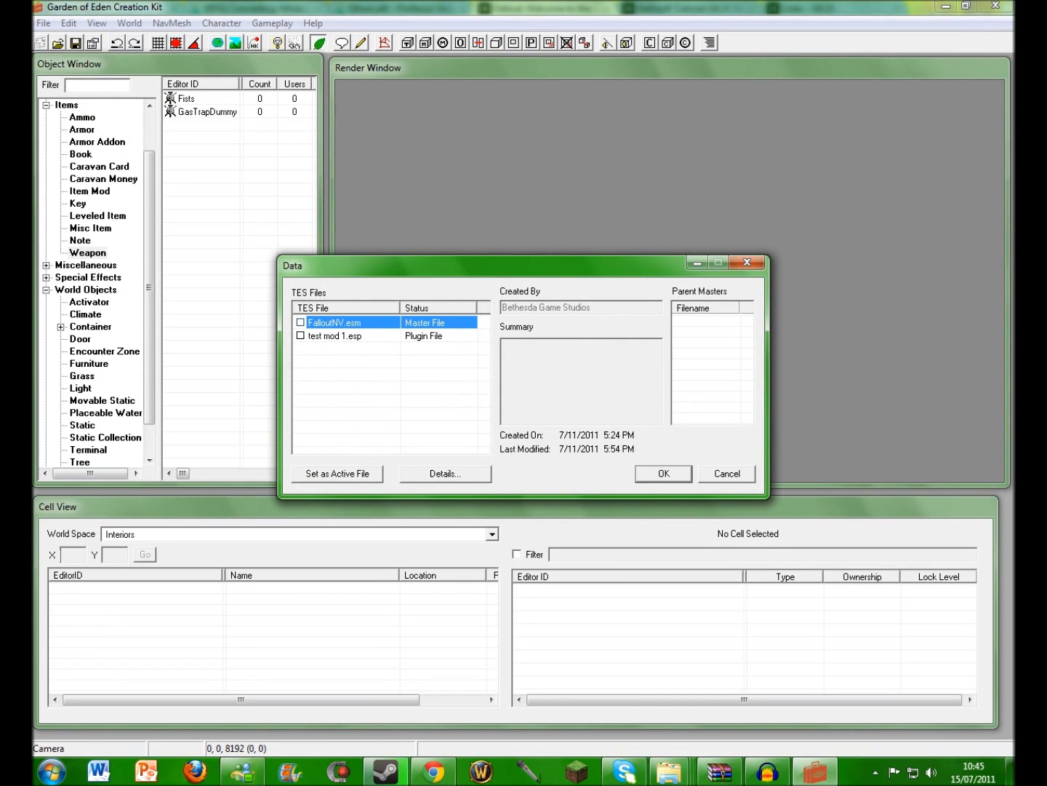
click(301, 322)
click(335, 336)
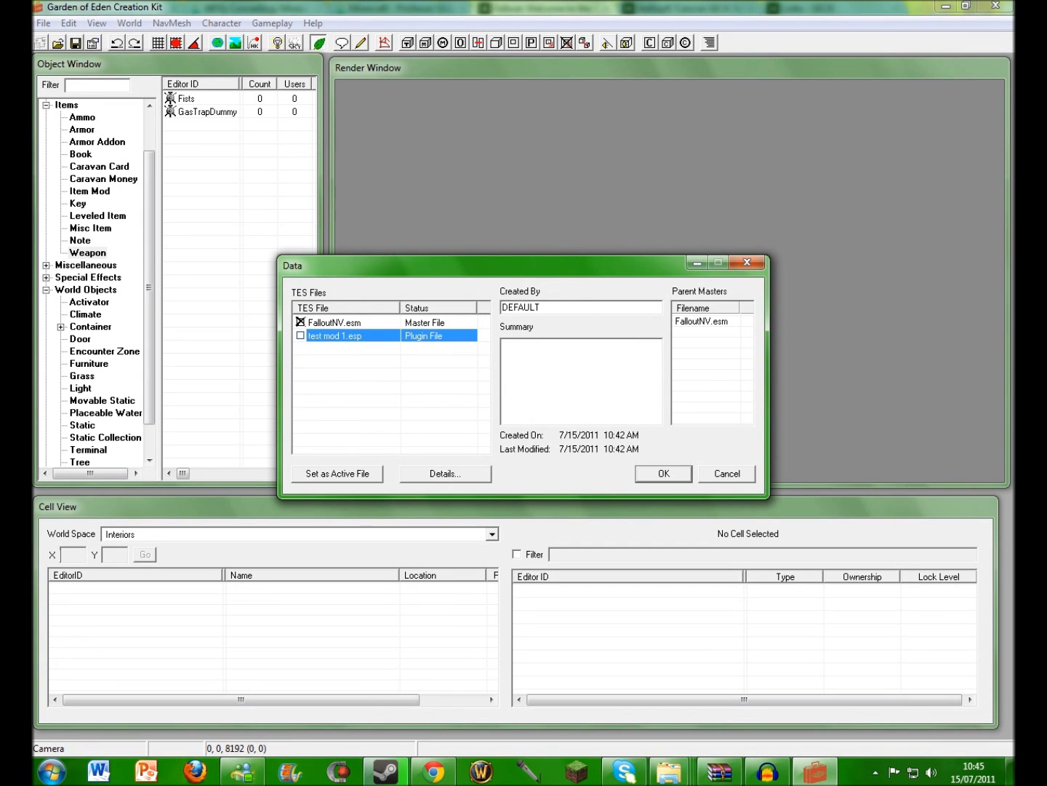
click(334, 322)
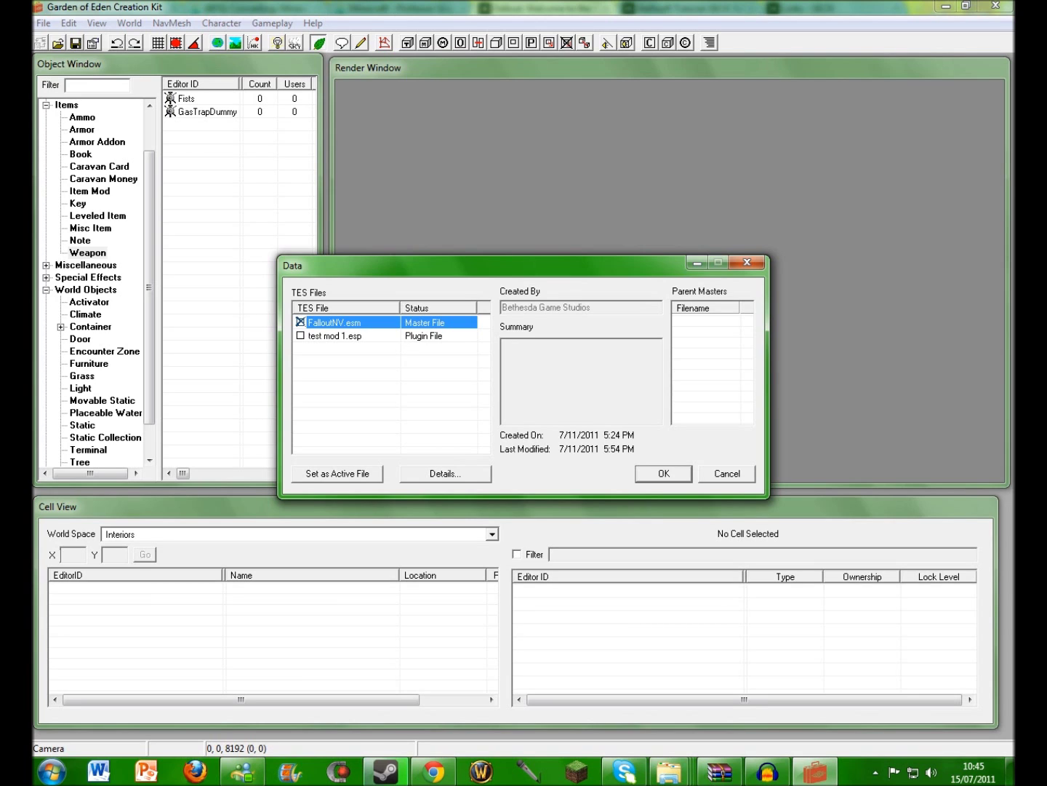
click(663, 473)
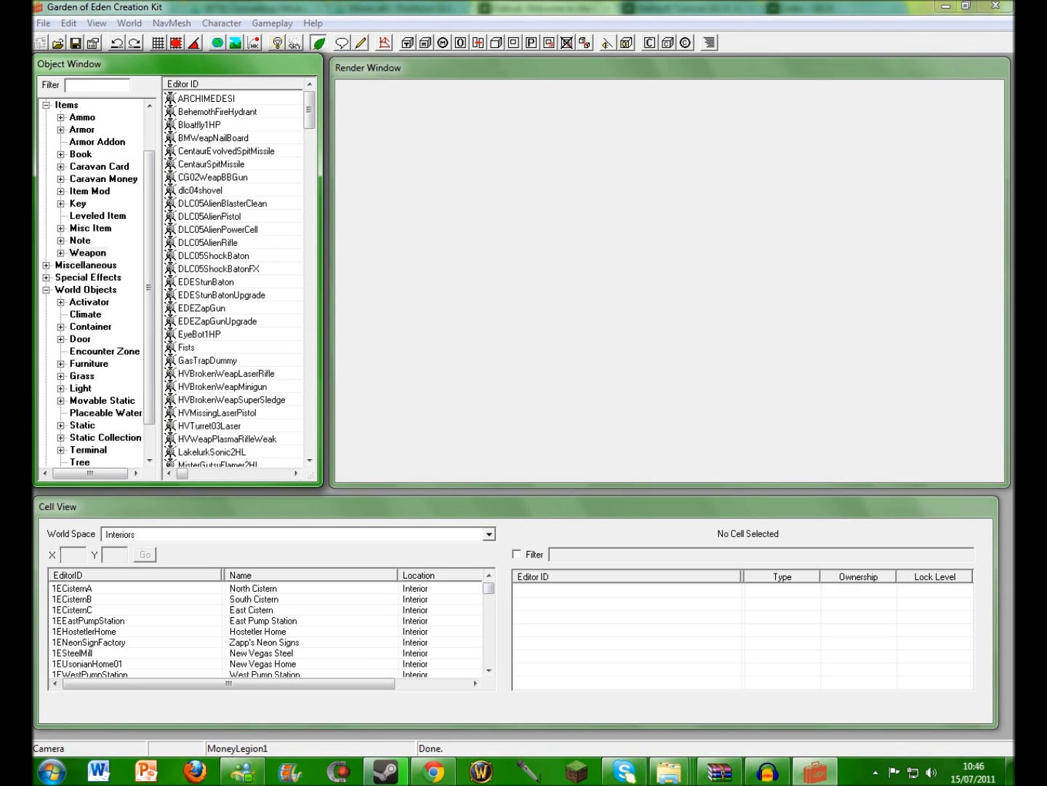
- Review the available world spaces in the Cell View and choose Interiors
click(489, 533)
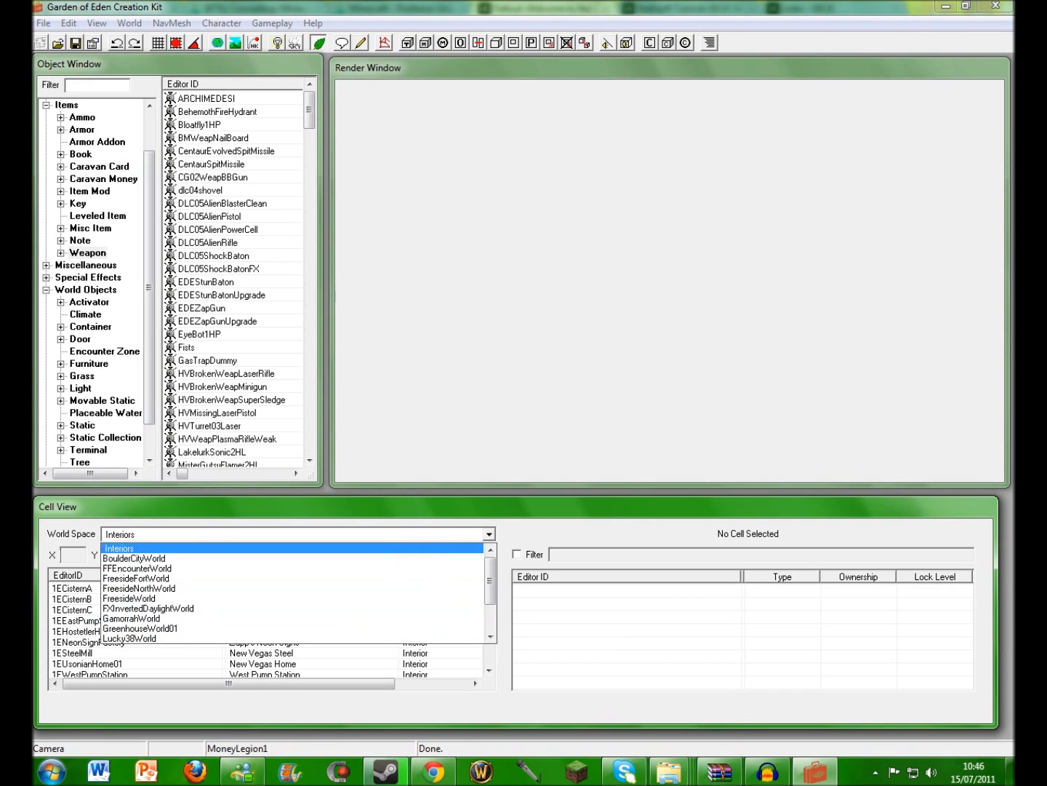
scroll(291, 593, down, 2)
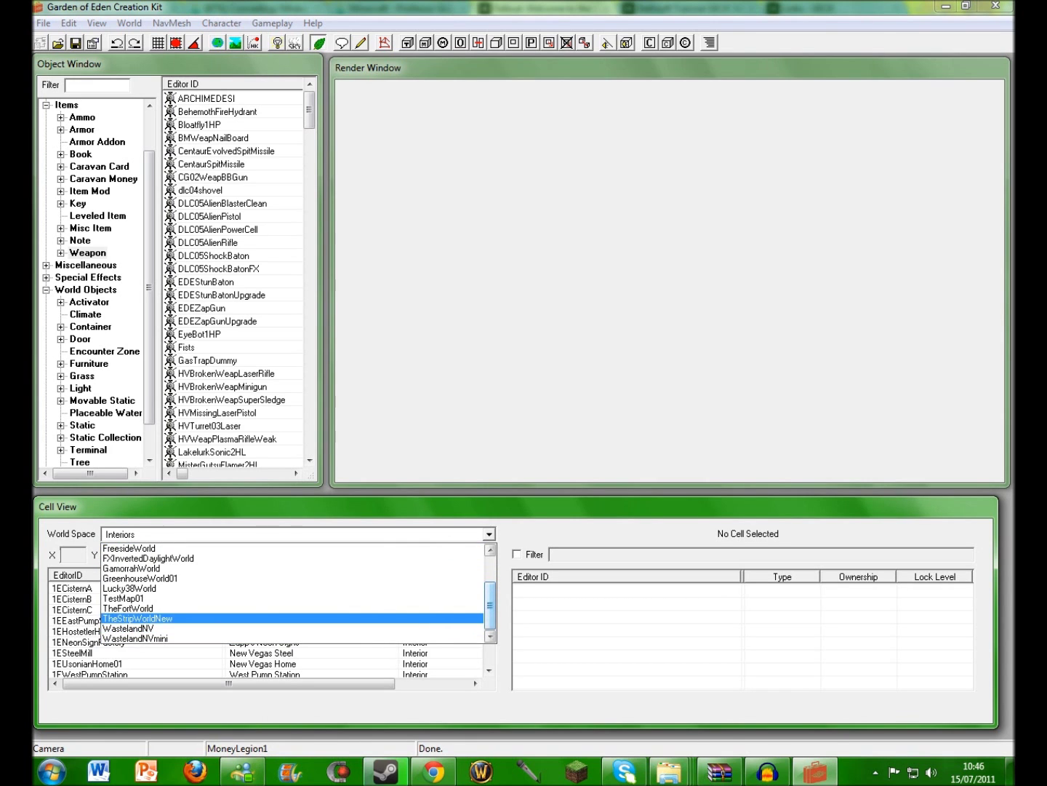
scroll(295, 592, up, 2)
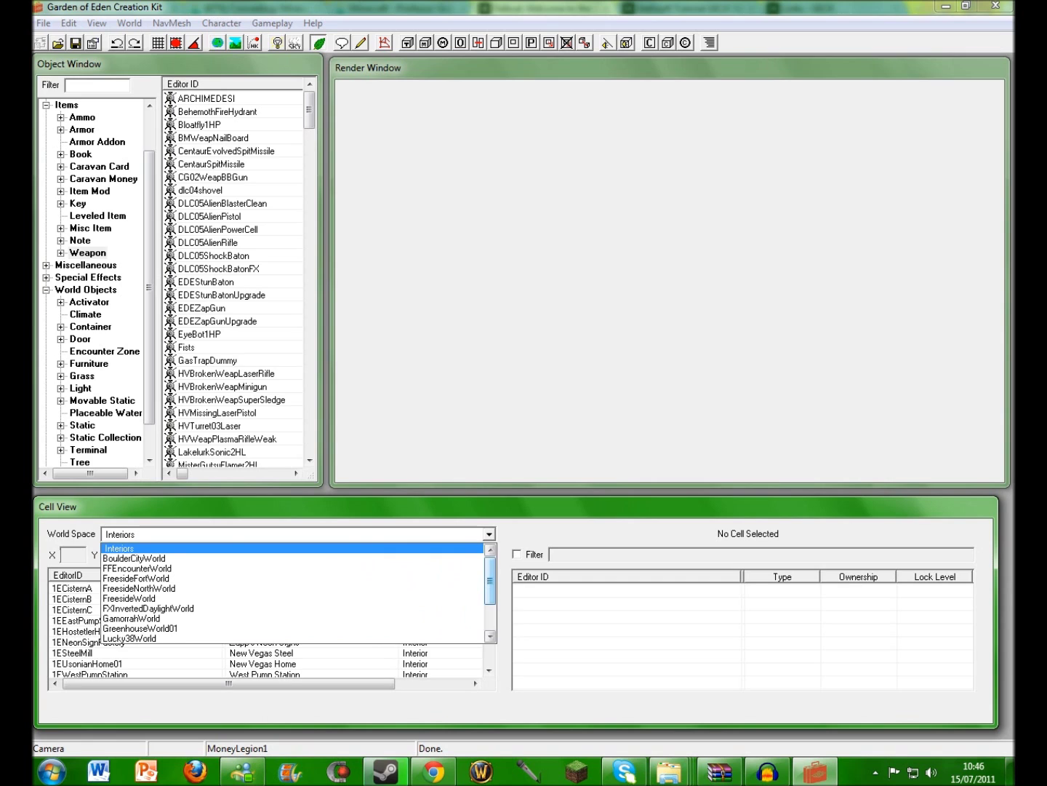
click(291, 548)
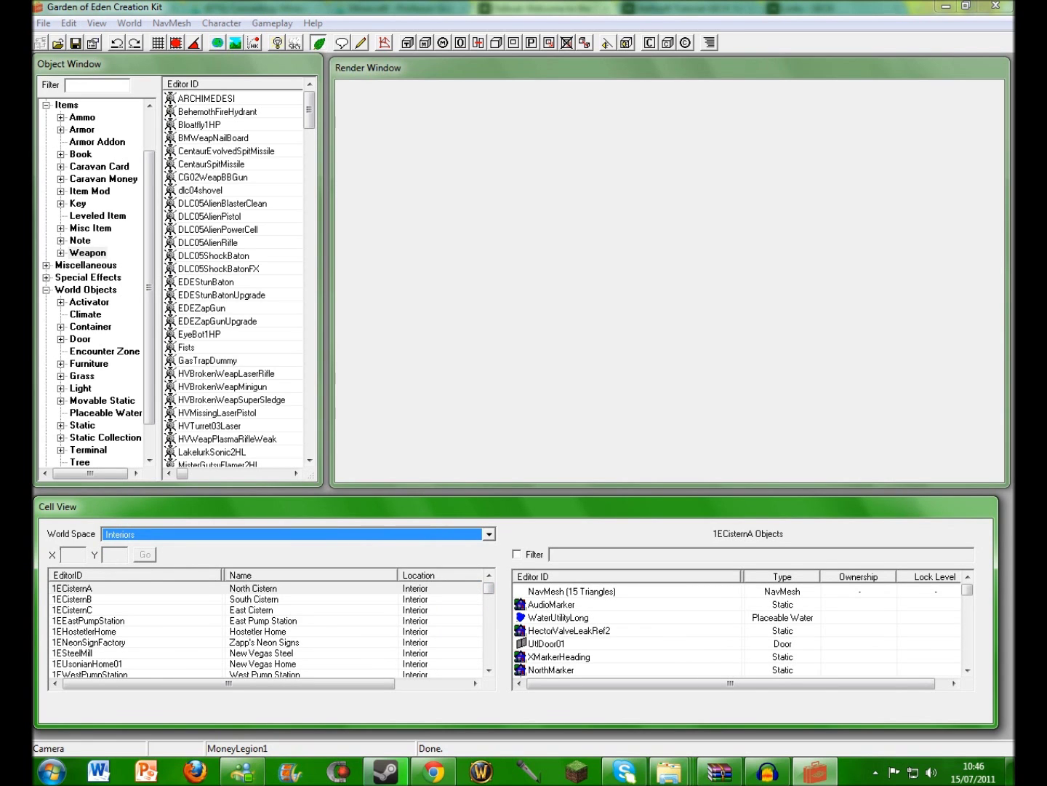
click(488, 534)
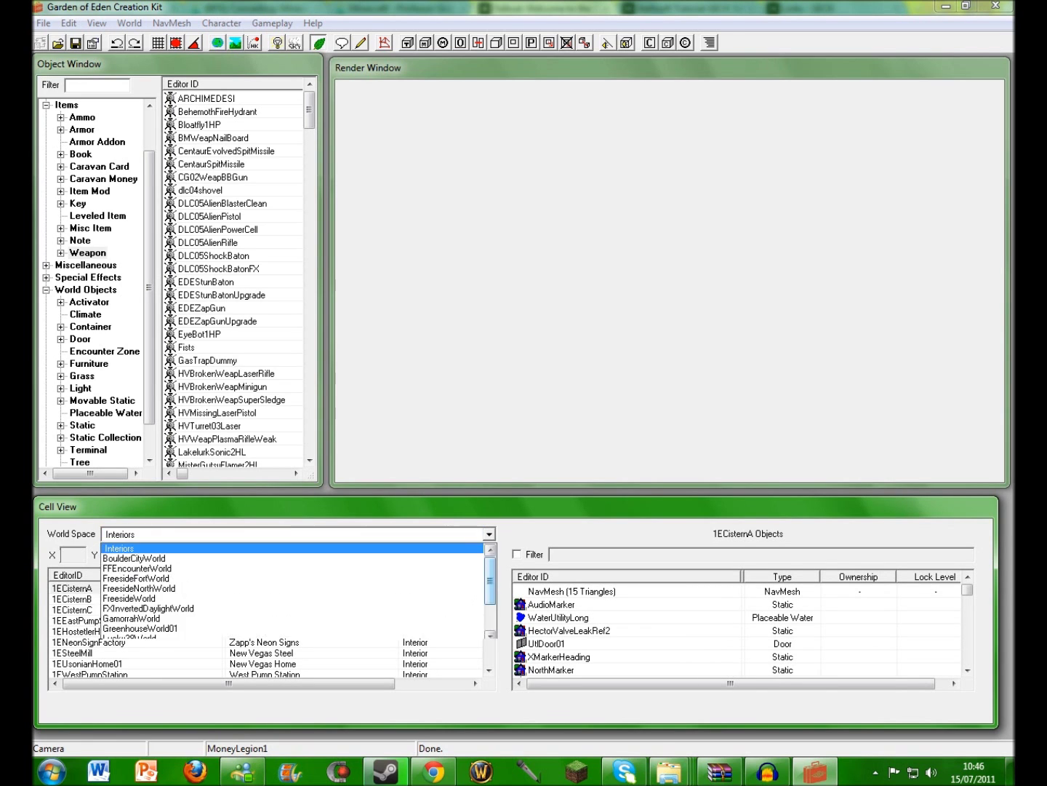
click(488, 534)
- Find the Goodsprings General Store among the interior cells and load GSGeneralStore into the Render Window
drag(488, 587, 489, 600)
scroll(265, 629, down, 20)
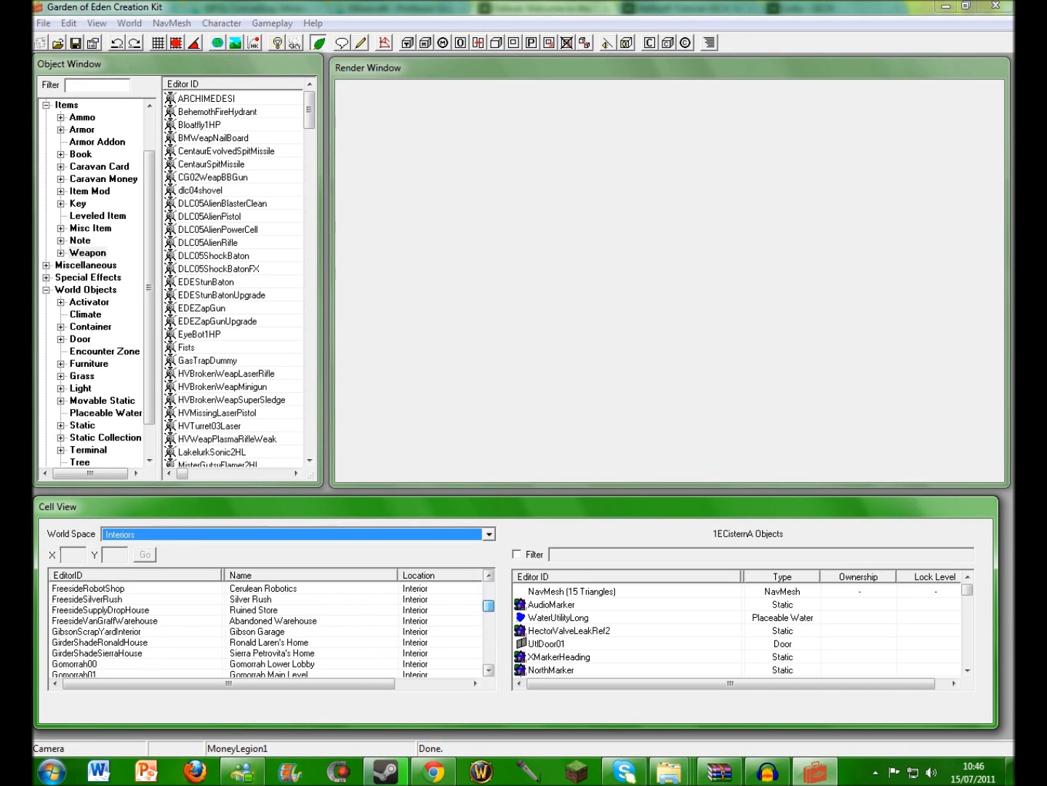
scroll(264, 629, up, 10)
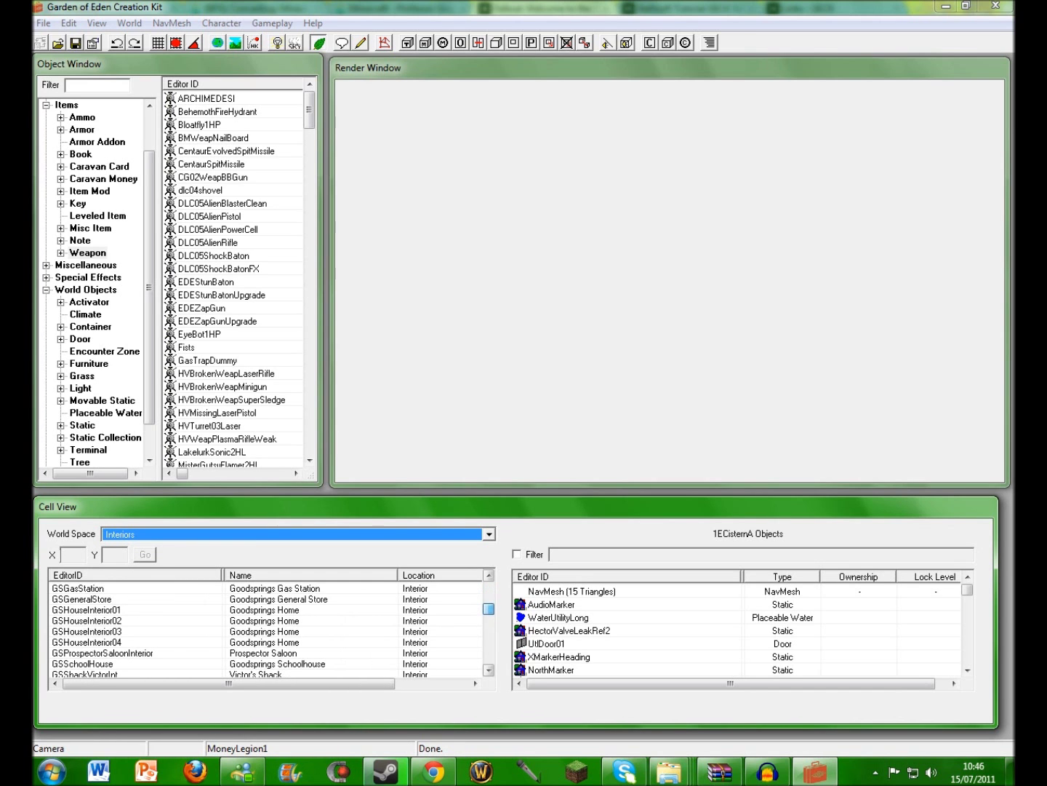
scroll(264, 629, down, 1)
scroll(266, 630, down, 2)
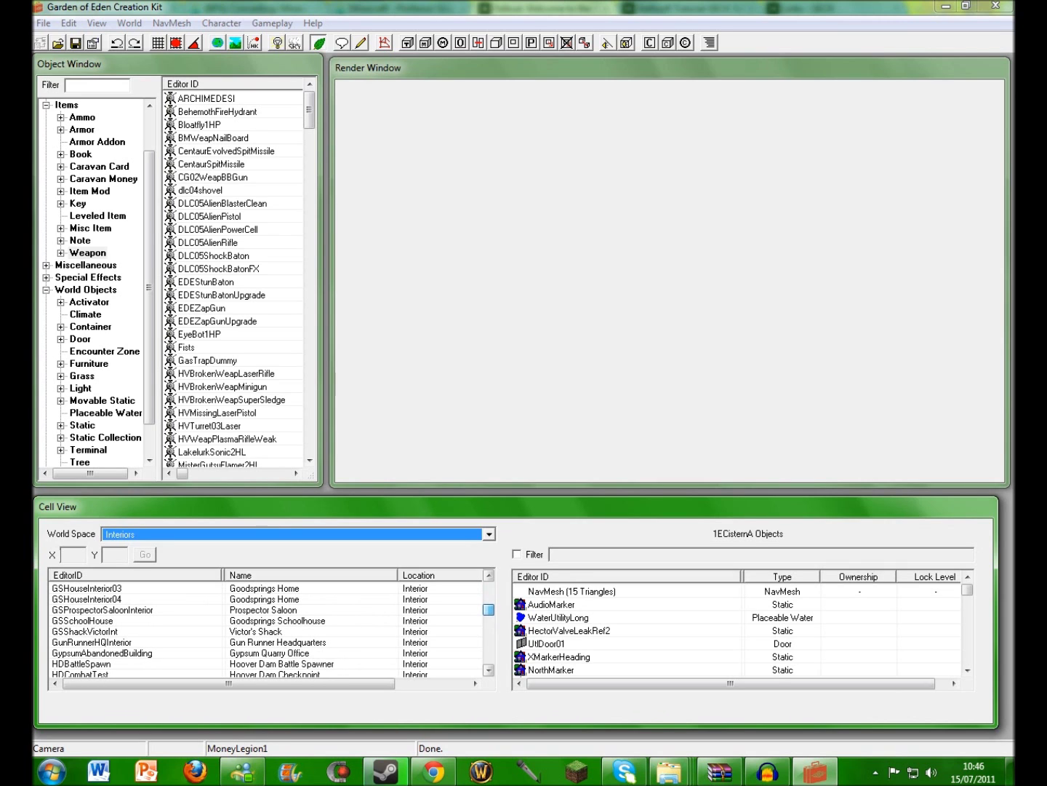
scroll(266, 629, up, 2)
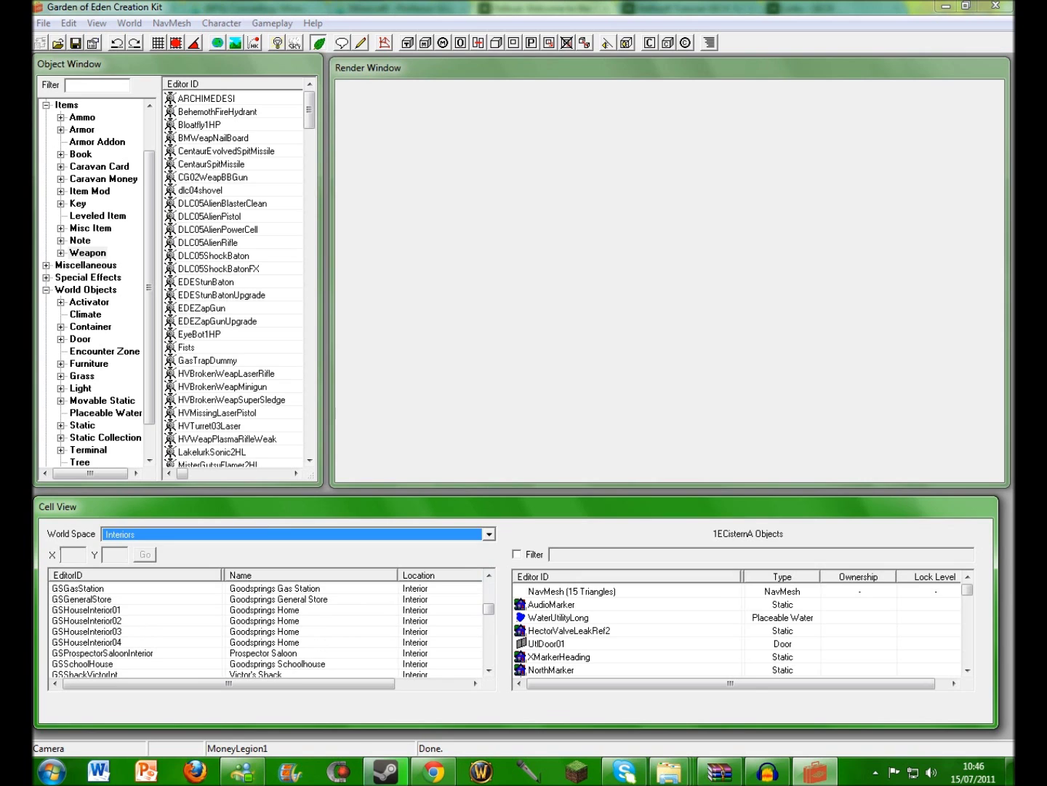
double_click(123, 599)
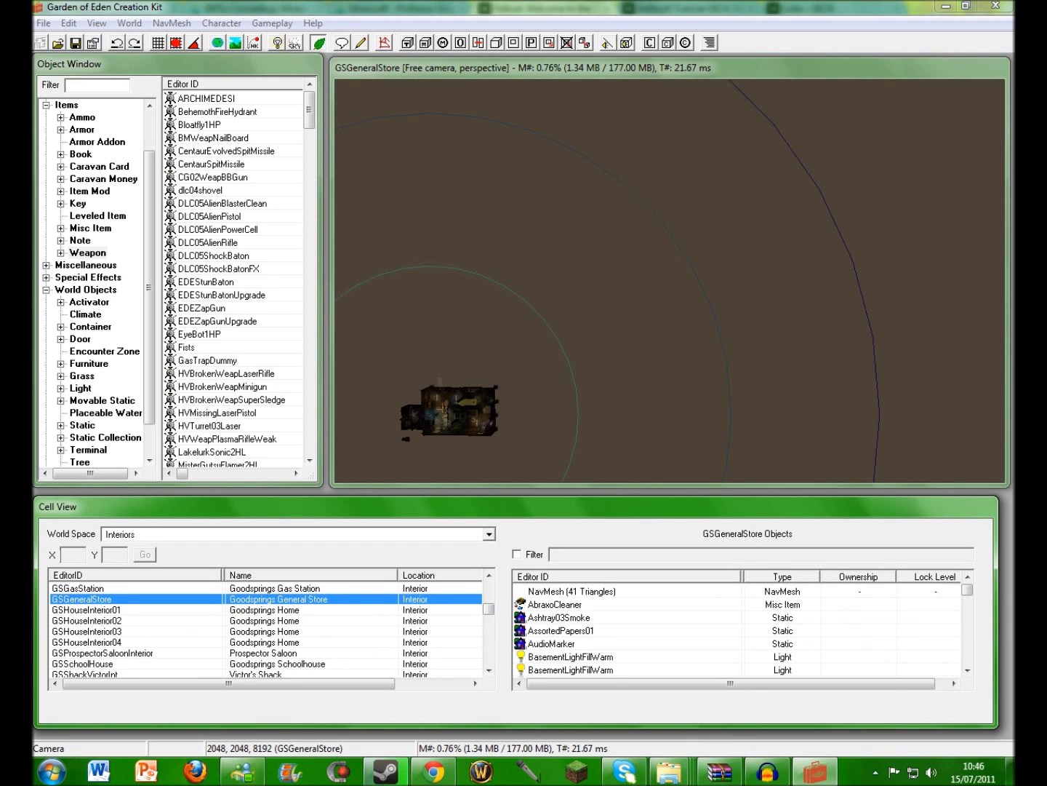
- Bring the Render Window camera inside the Goodsprings General Store by focusing it on a DisplayCaseGlass02 object
click(670, 280)
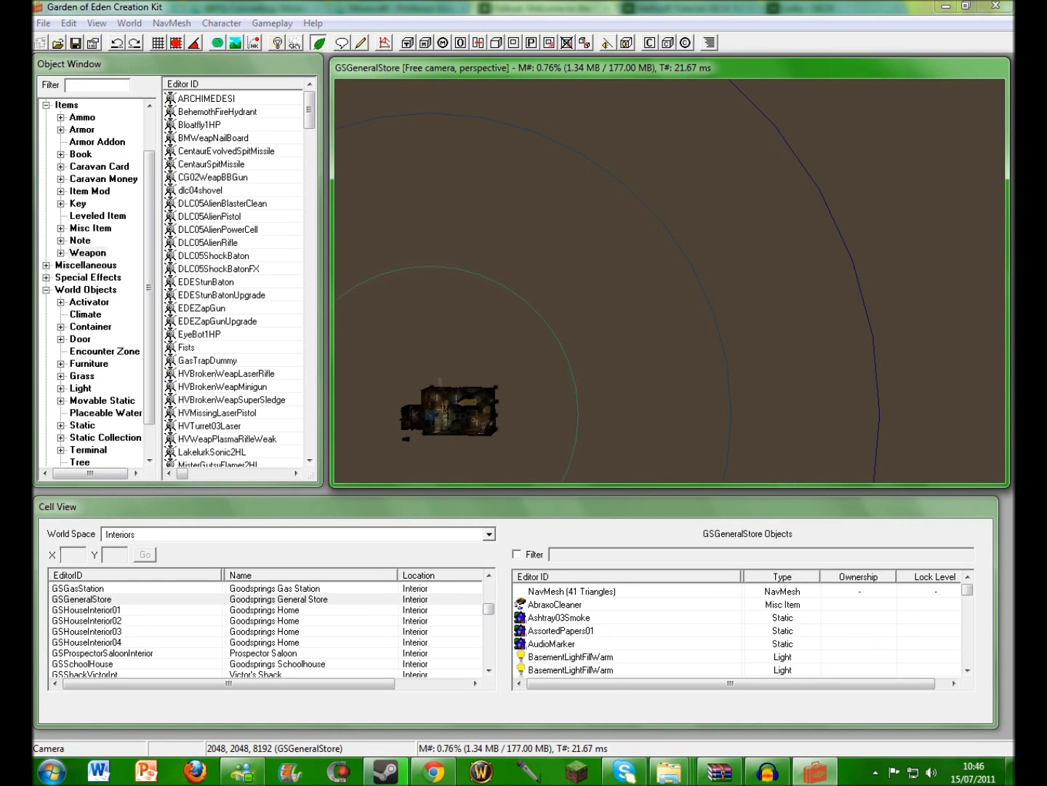
key(shift)
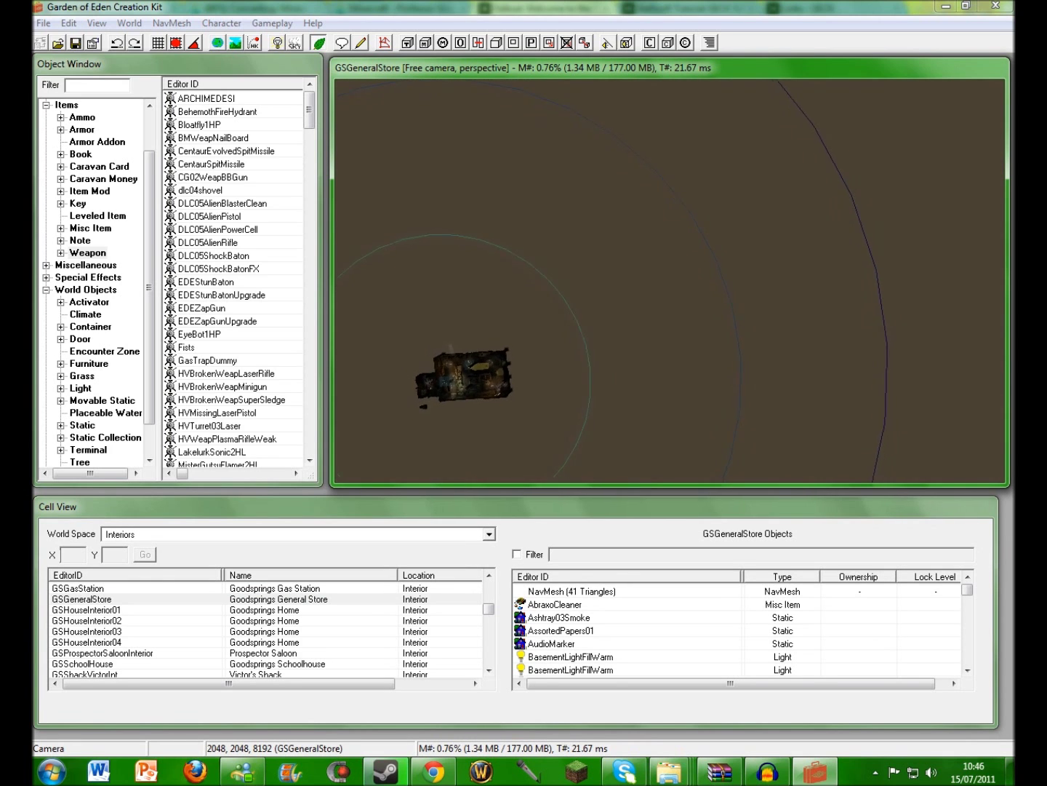
key(shift)
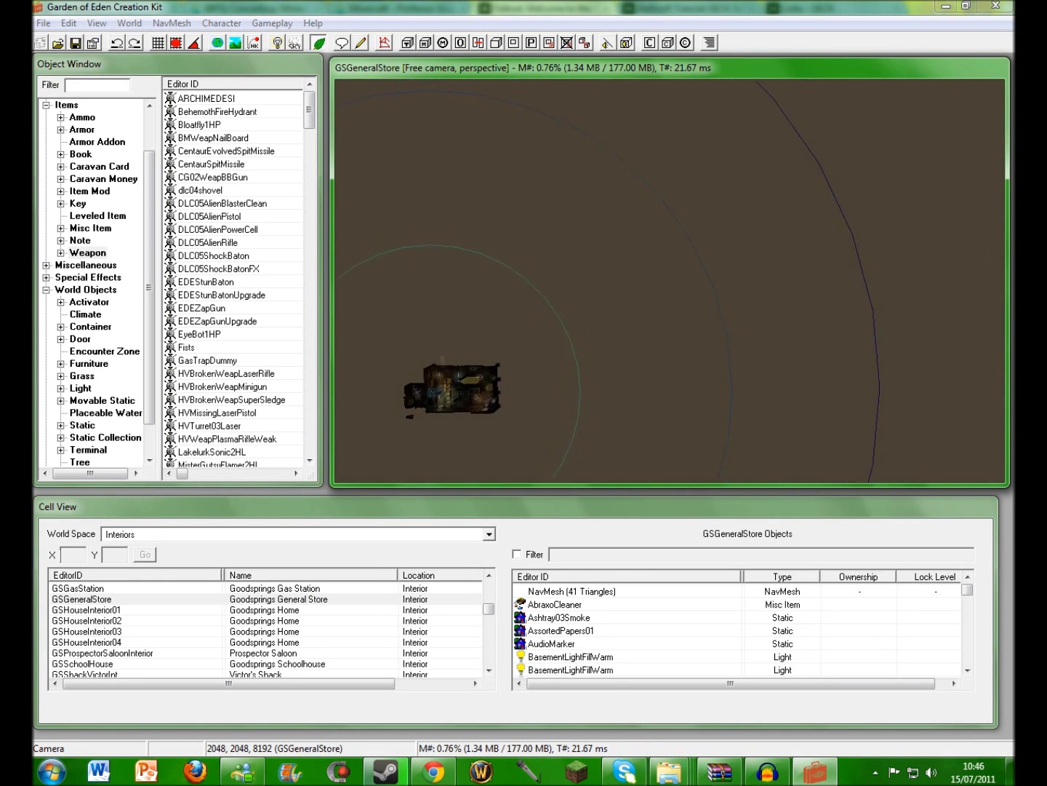
key(shift)
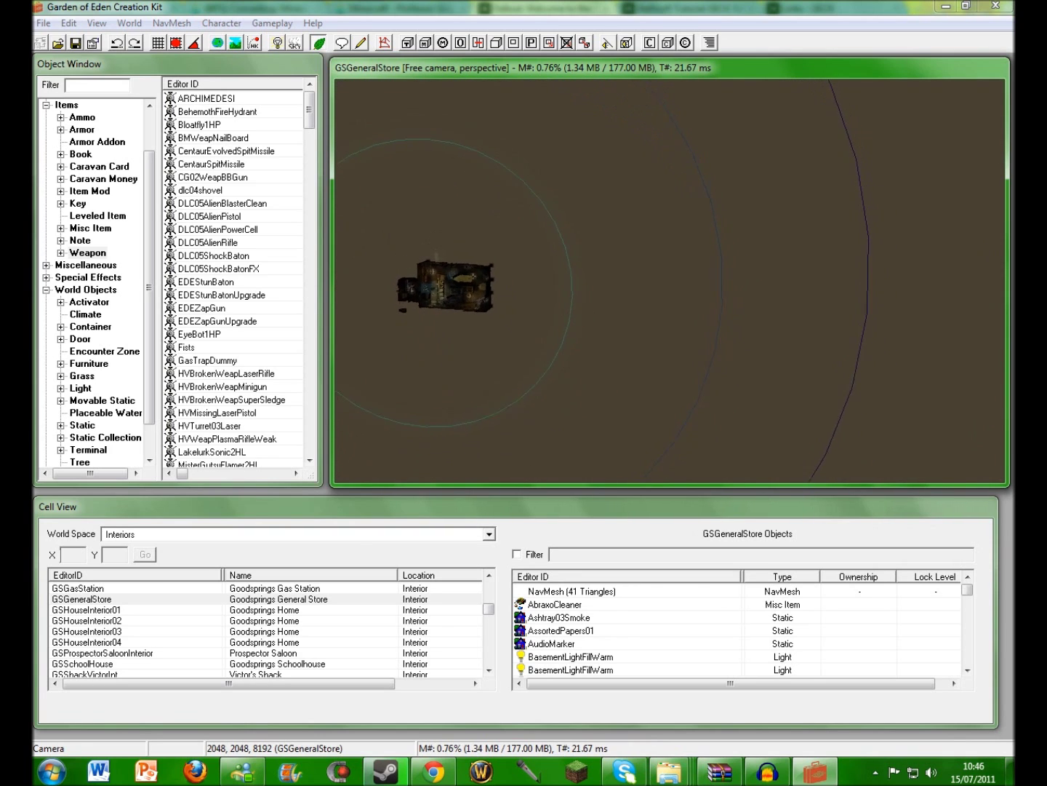
scroll(671, 281, up, 20)
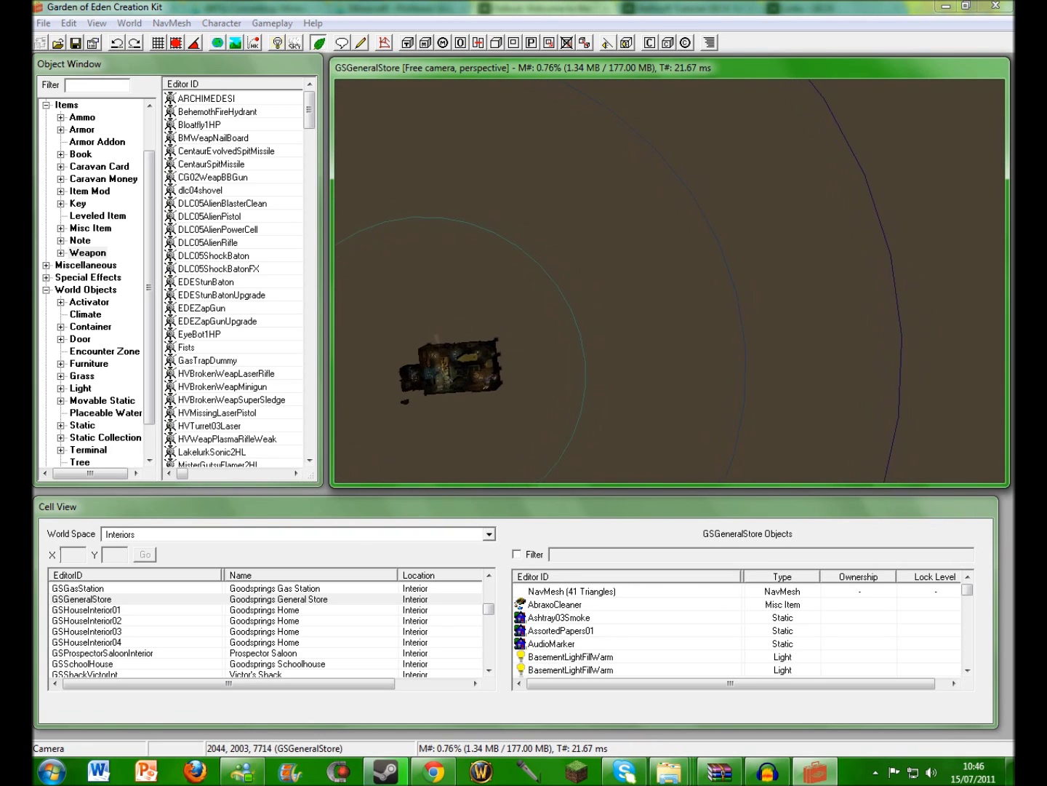
key(shift)
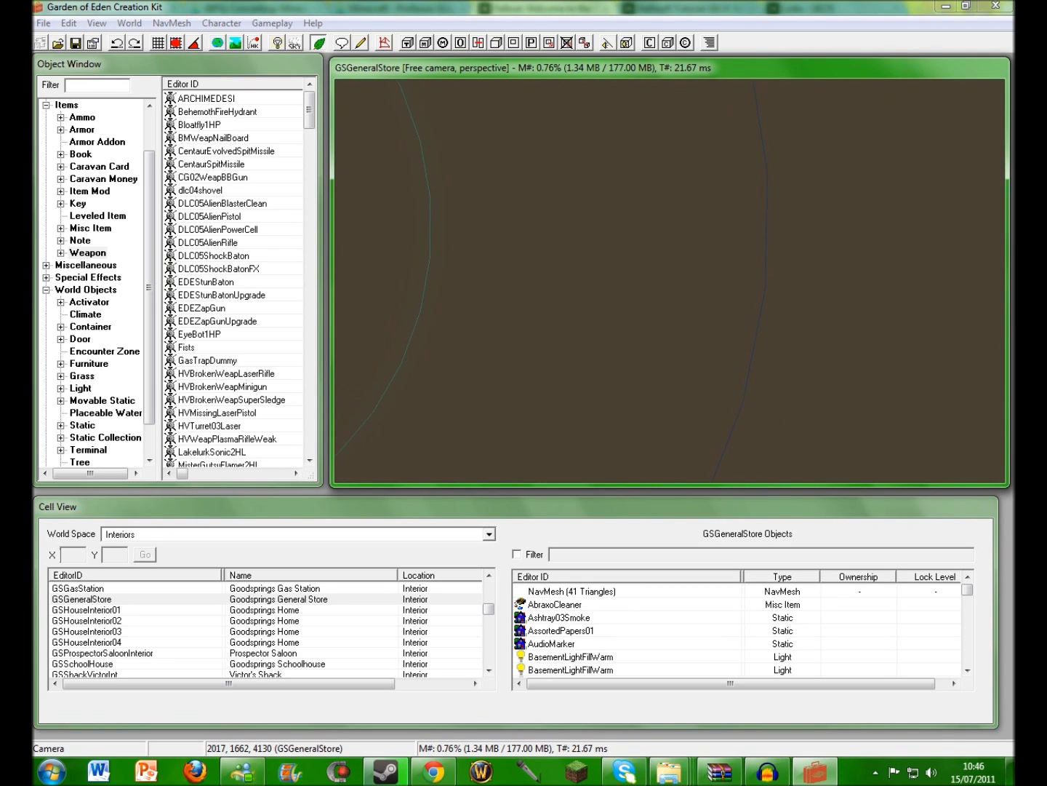
drag(967, 590, 967, 591)
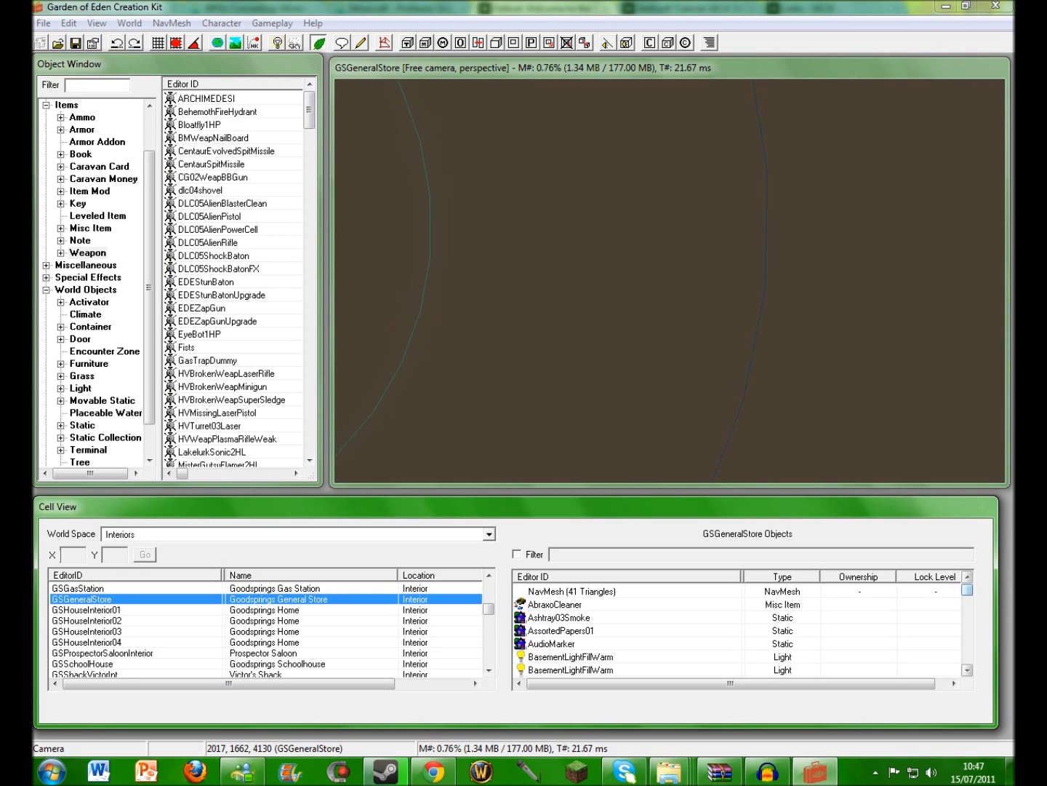
drag(967, 590, 967, 611)
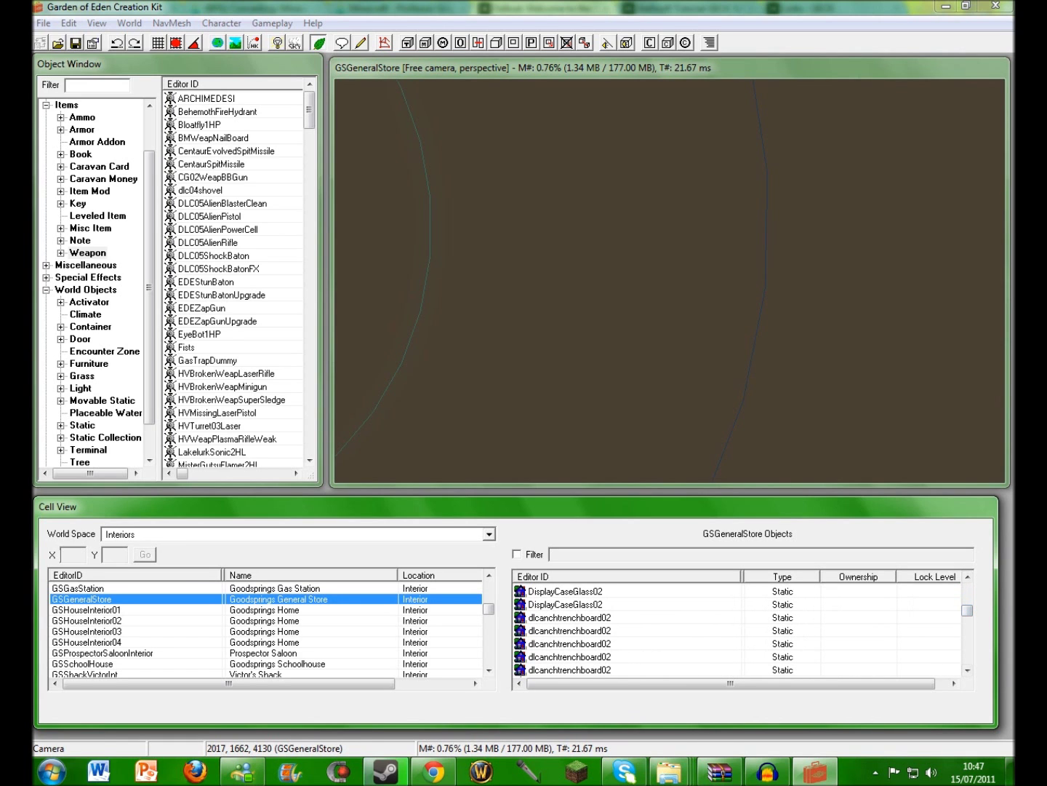
double_click(565, 591)
scroll(737, 630, down, 6)
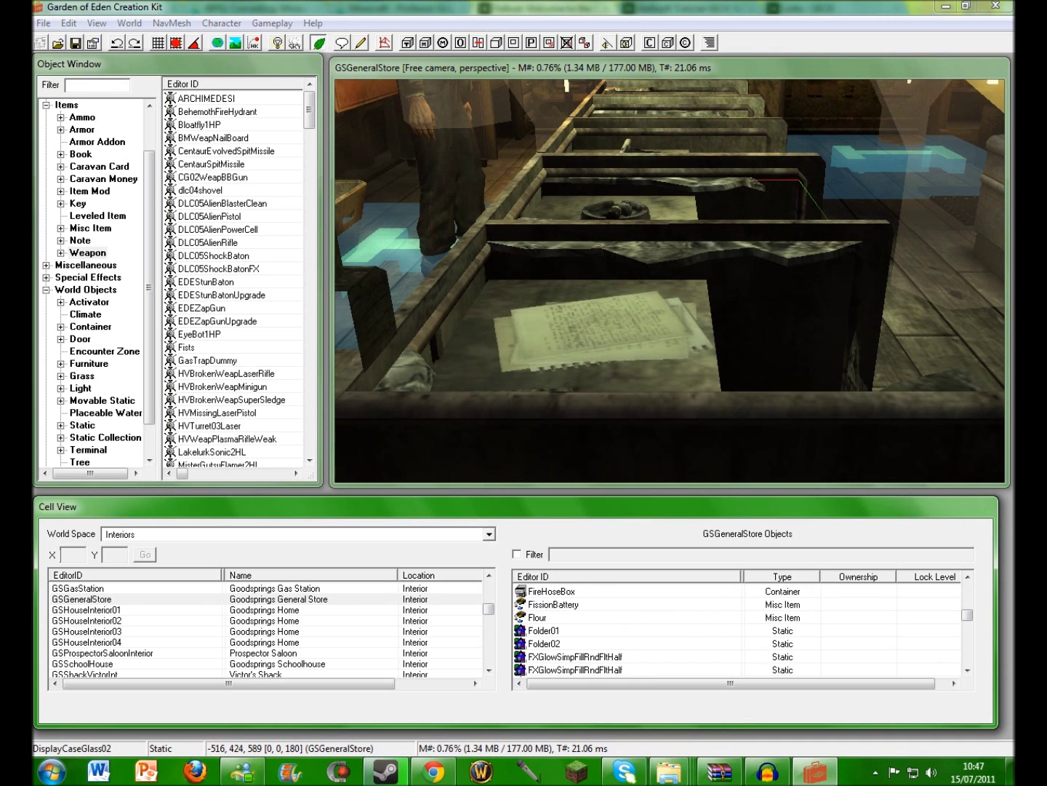
scroll(737, 630, up, 1)
- Examine the store interior around the display cases and counter, switching the wireframe display on and back off
click(669, 281)
scroll(669, 281, down, 8)
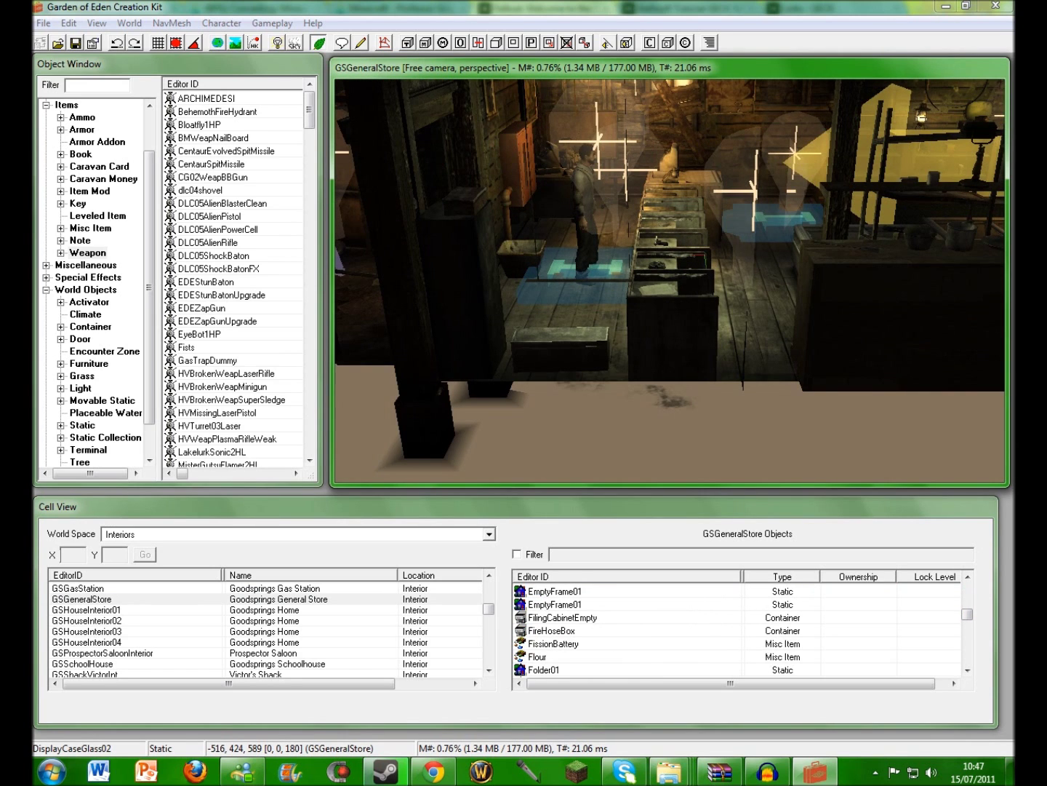
shift+middle_drag(670, 281, 695, 288)
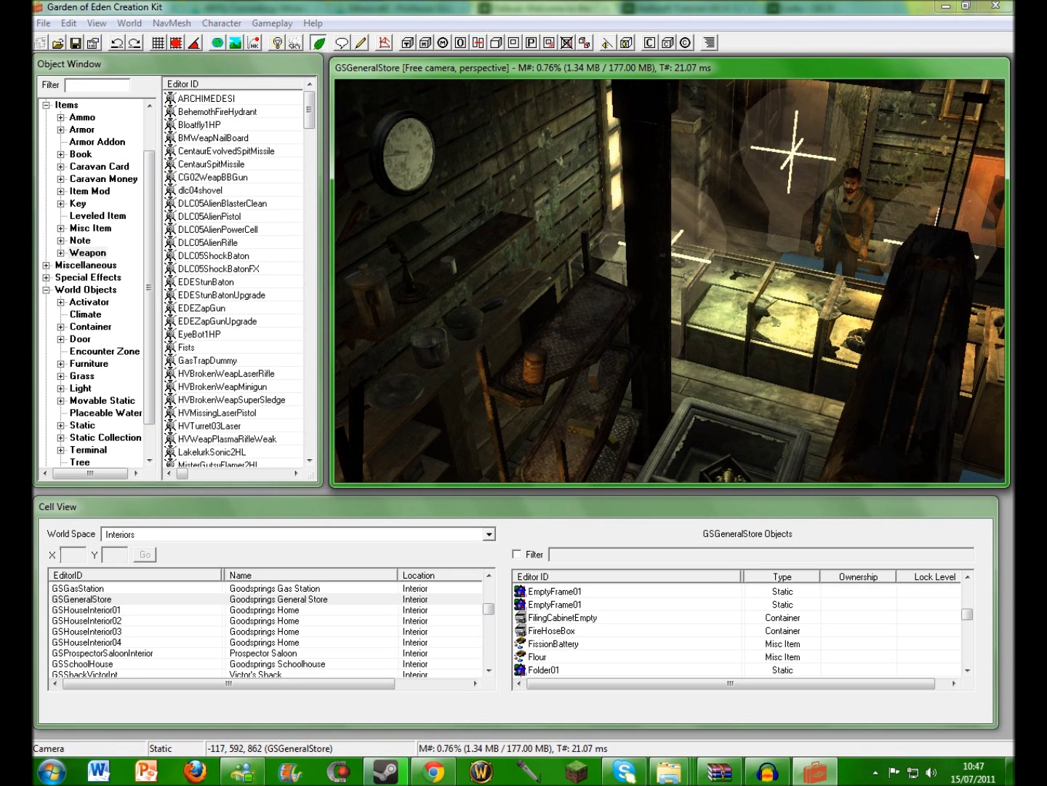
key(w)
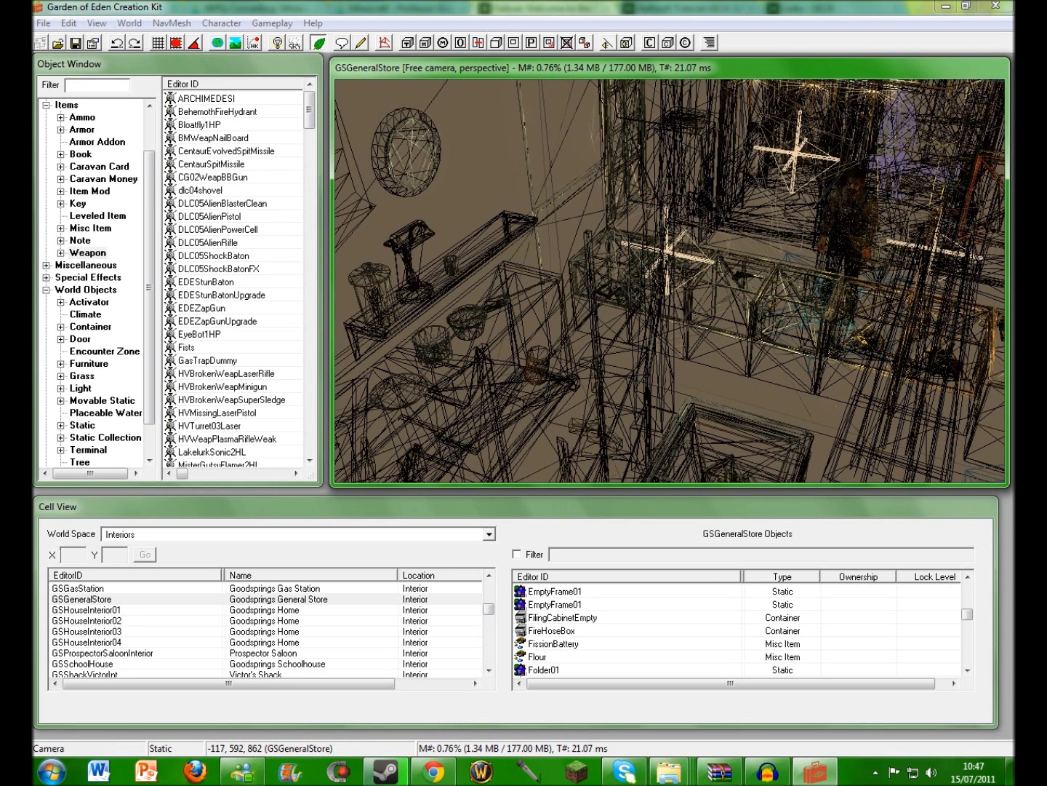
key(w)
key(Right)
key(Left)
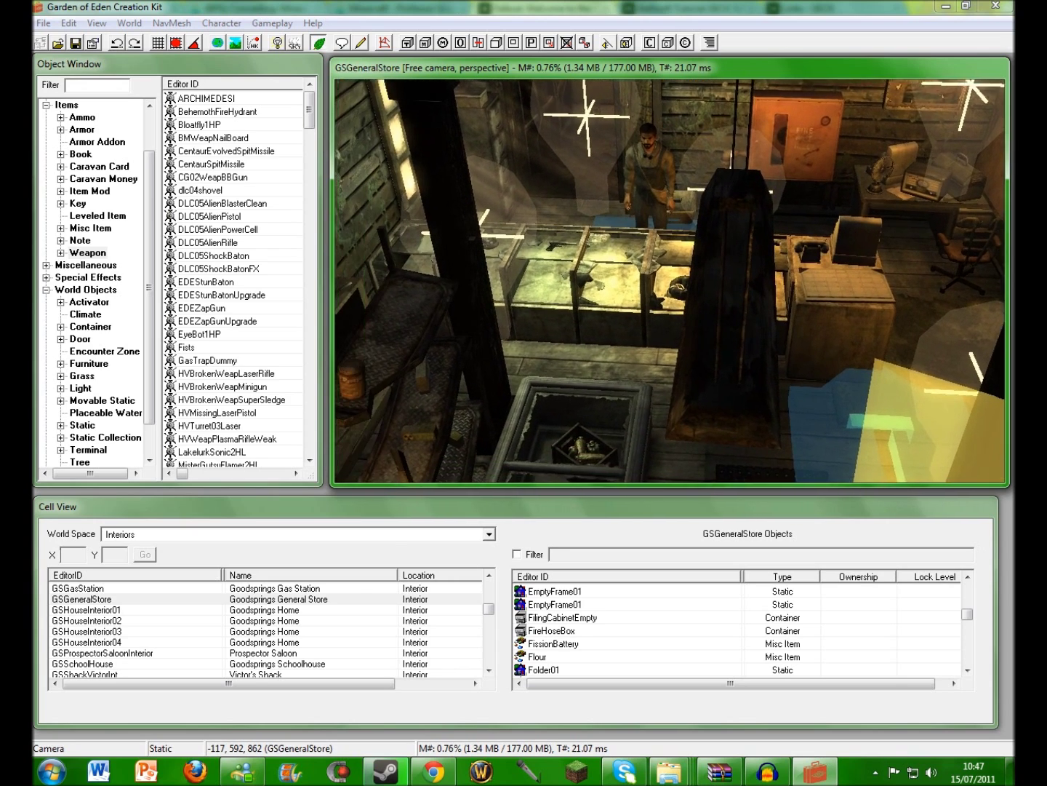
scroll(671, 280, up, 2)
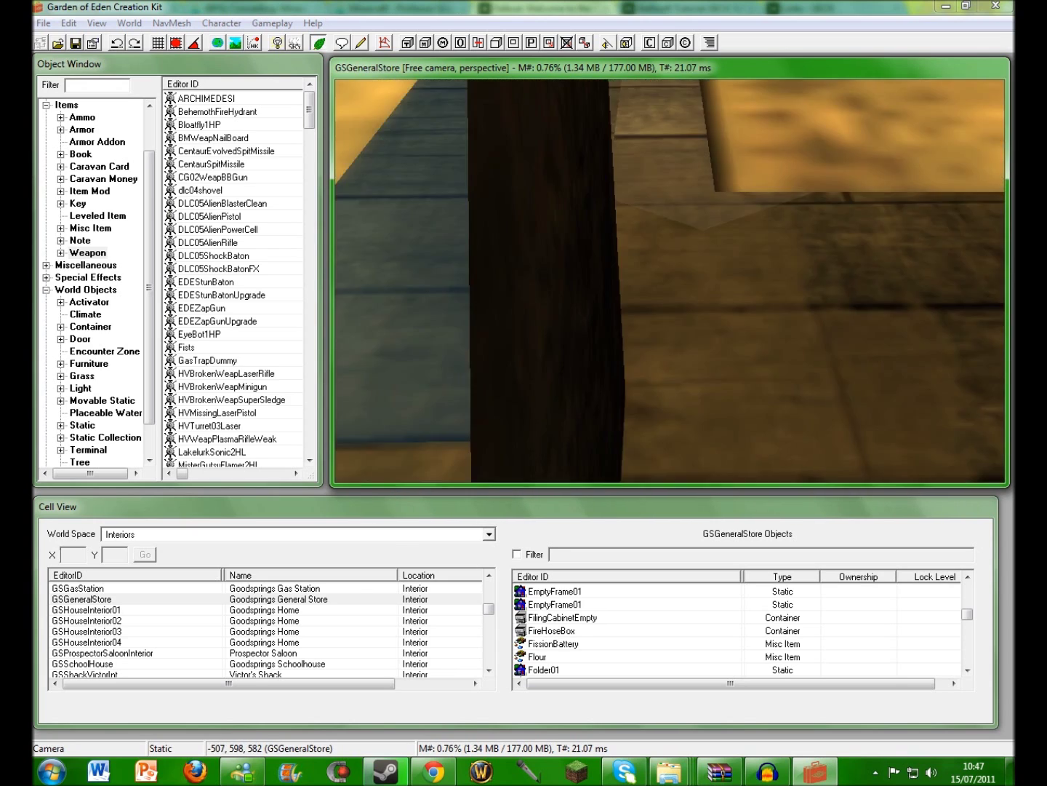
scroll(670, 281, down, 1)
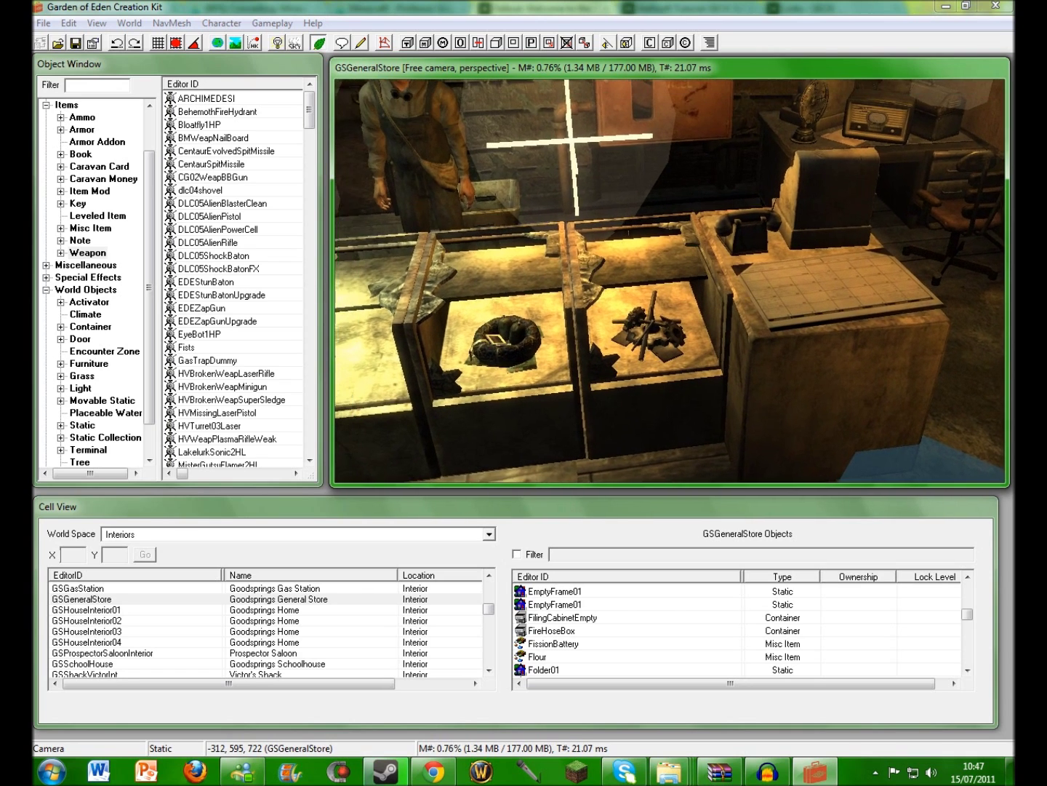
middle_drag(567, 275, 492, 278)
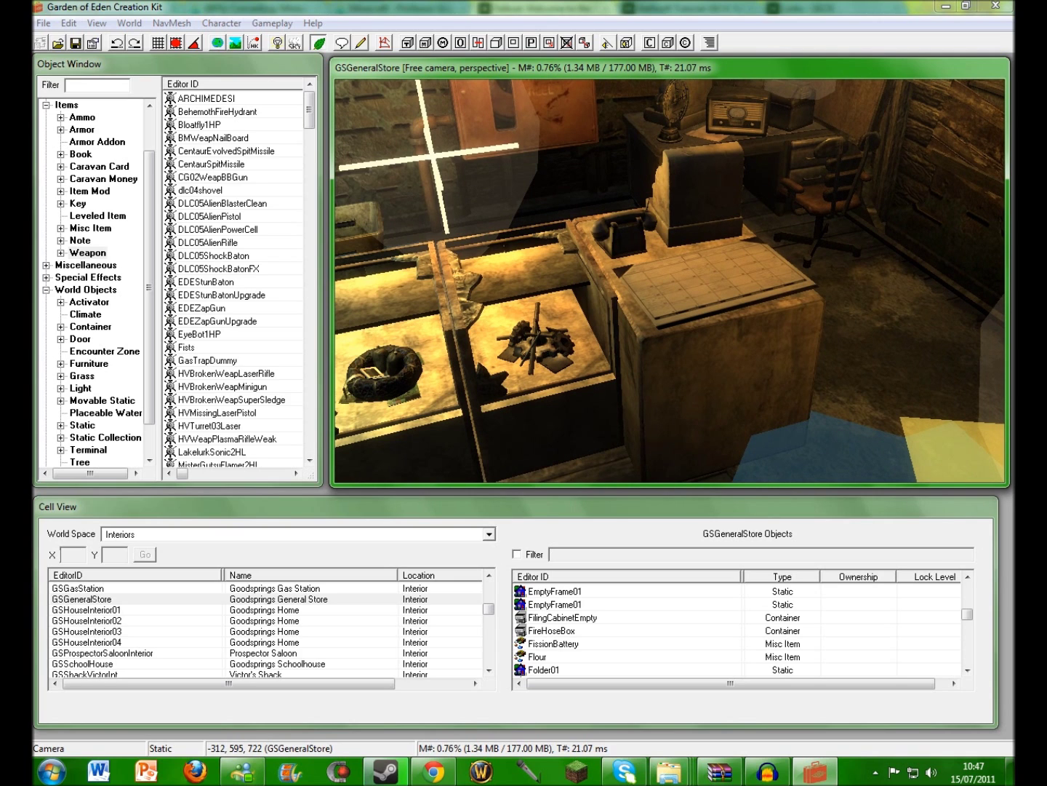
right_click(299, 111)
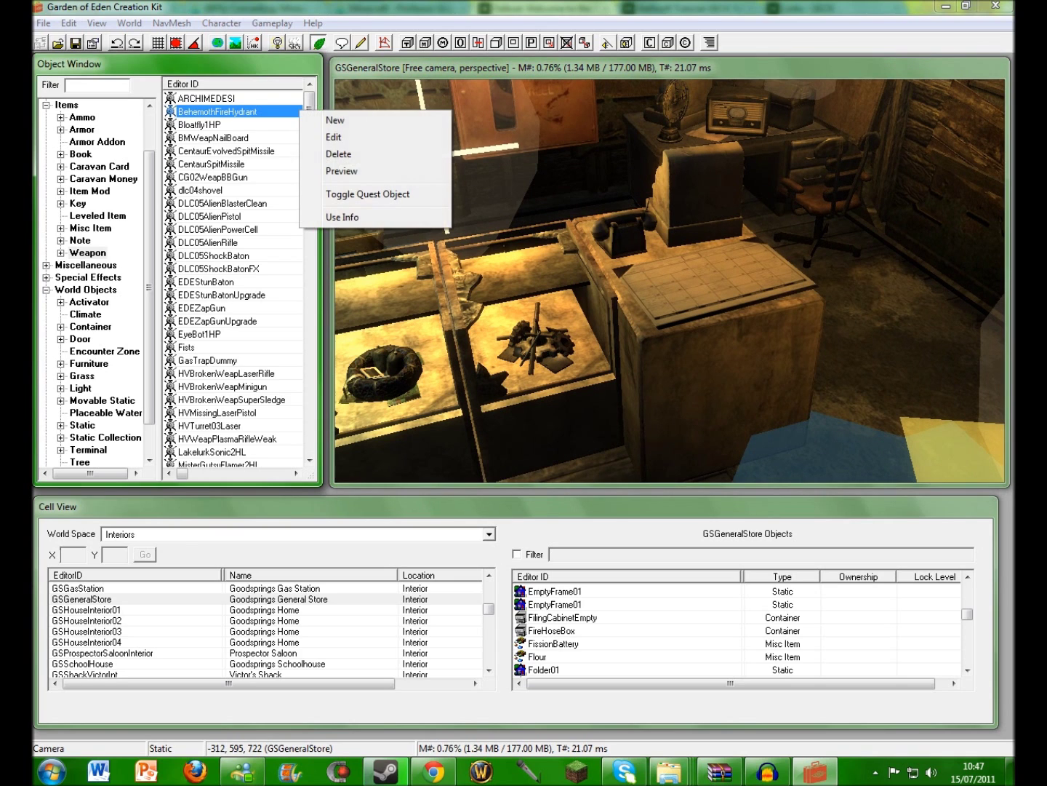
click(309, 103)
click(296, 99)
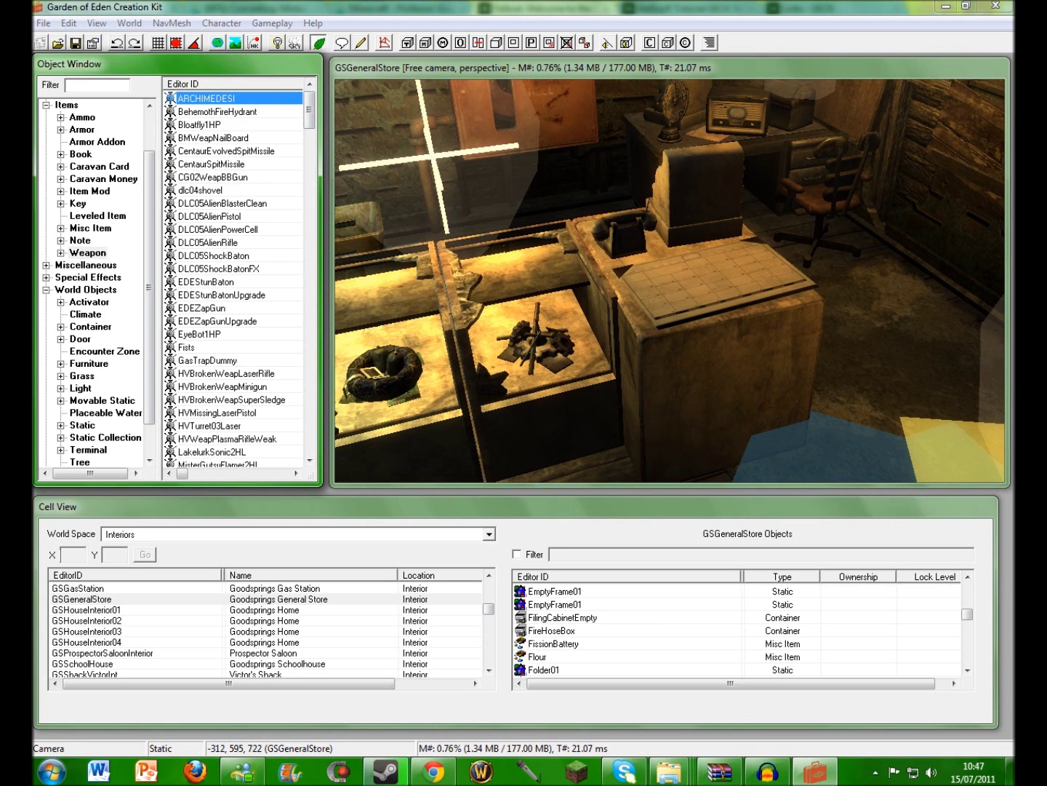
- Find WeapNVPulseGun among the weapon items and open its properties for editing
click(88, 252)
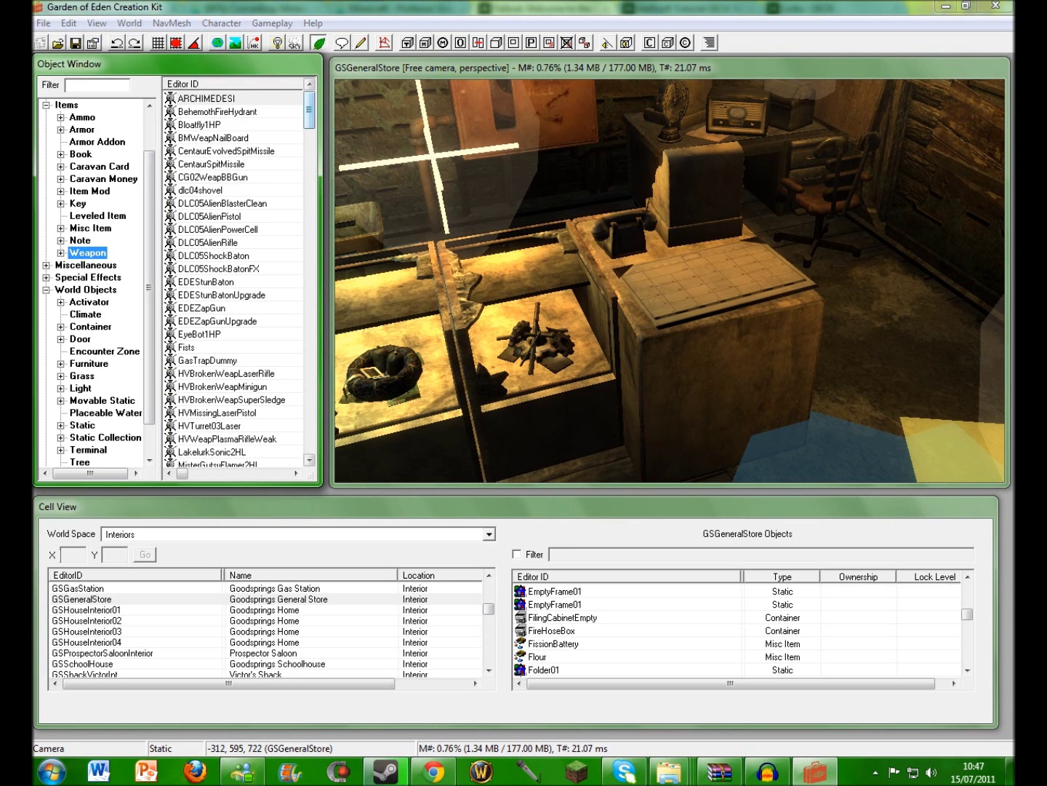
scroll(232, 280, down, 20)
scroll(232, 280, down, 4)
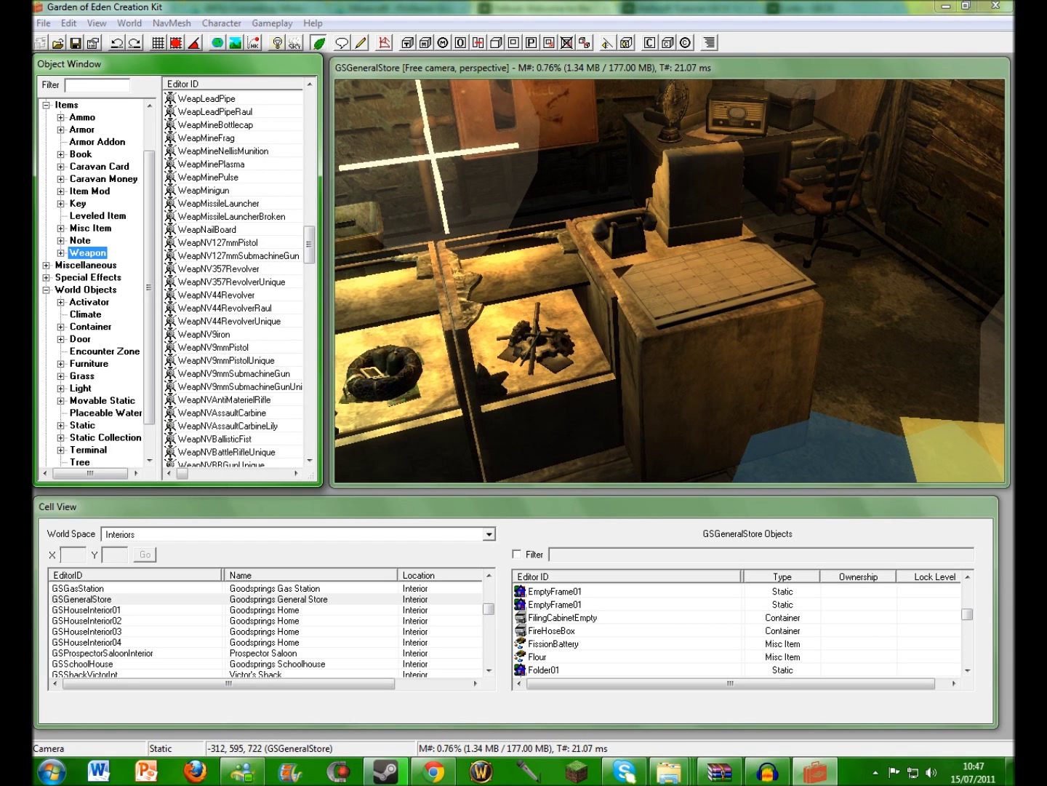
scroll(232, 280, up, 7)
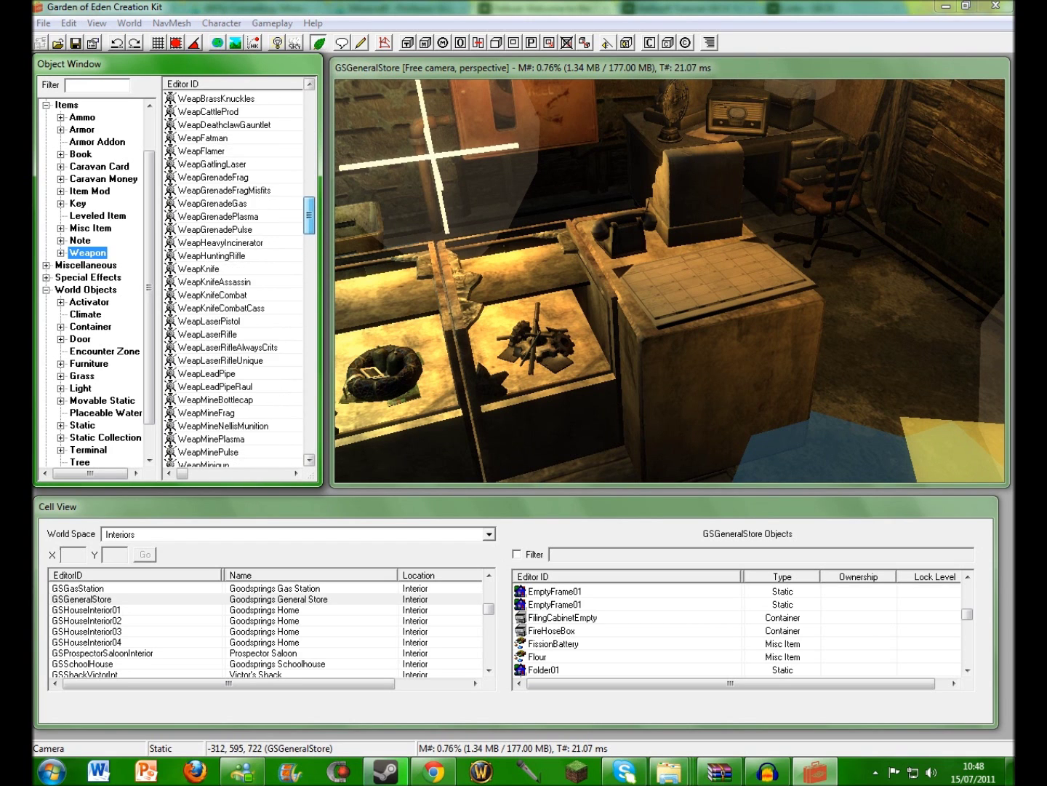
scroll(232, 280, up, 4)
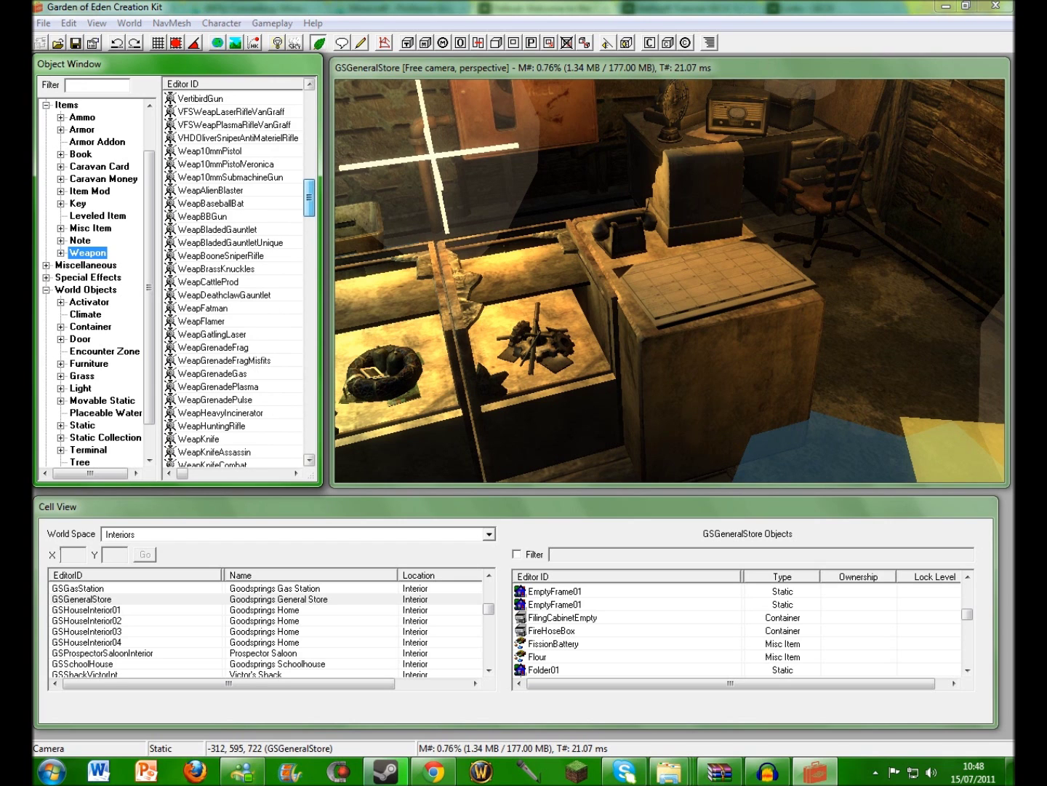
scroll(240, 279, up, 3)
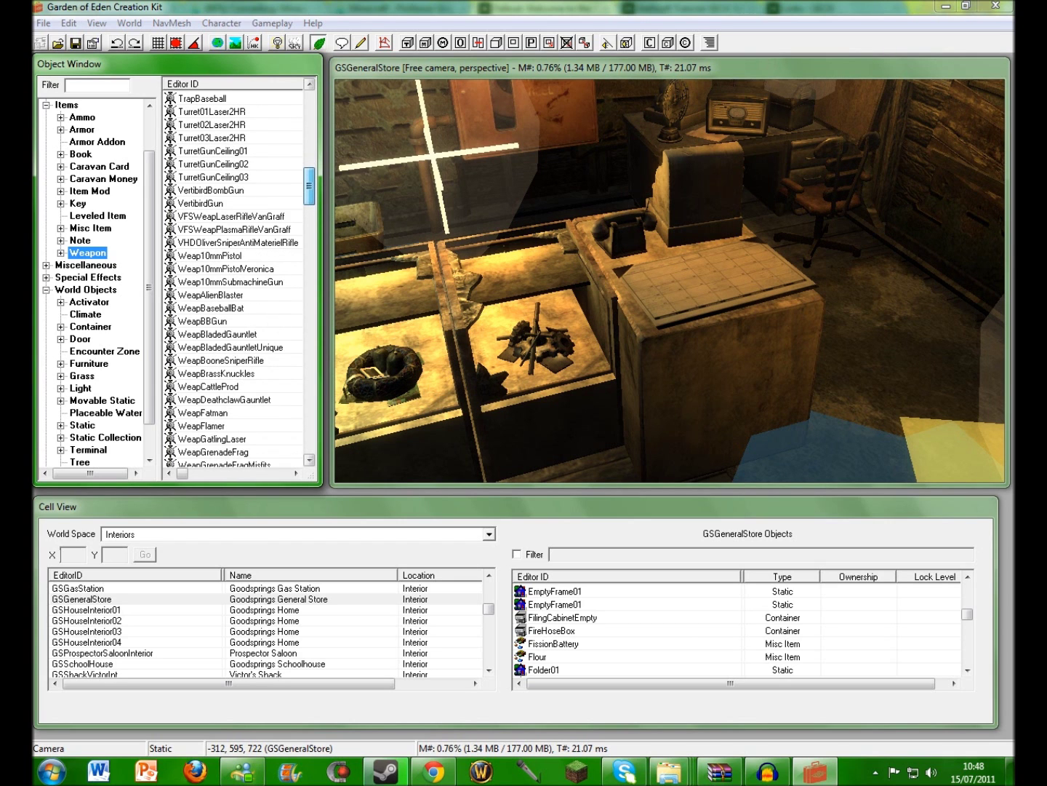
scroll(240, 279, down, 5)
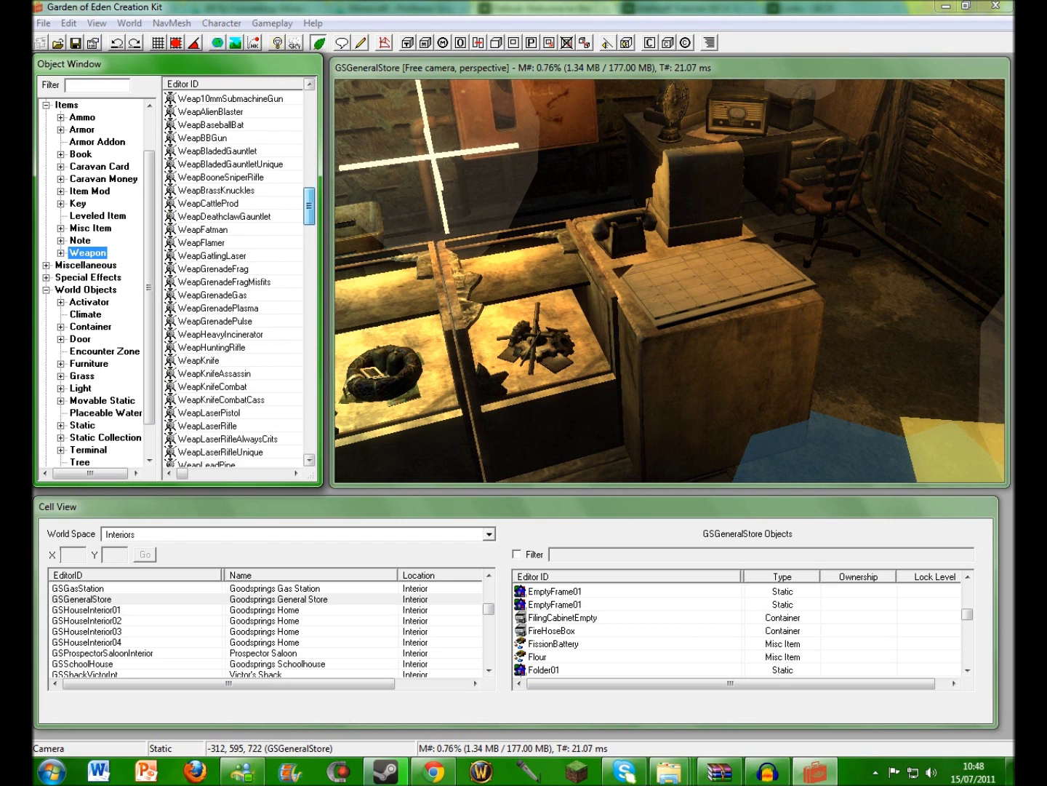
scroll(239, 280, down, 19)
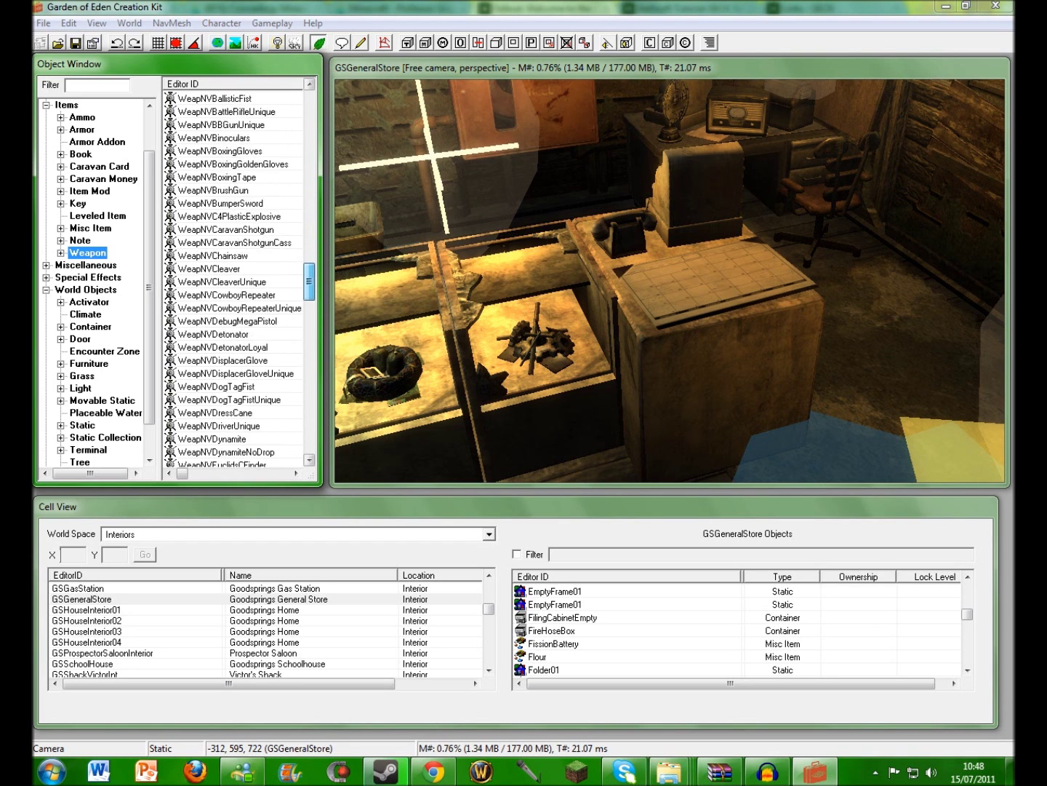
scroll(240, 279, down, 18)
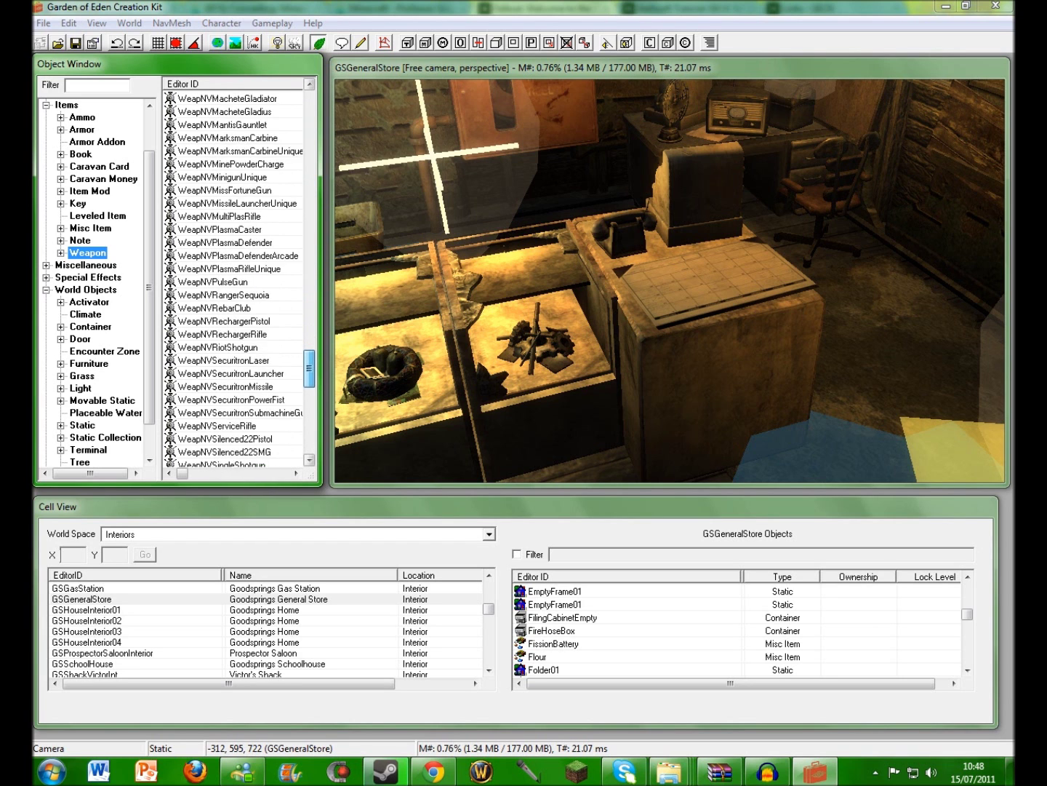
scroll(240, 280, down, 9)
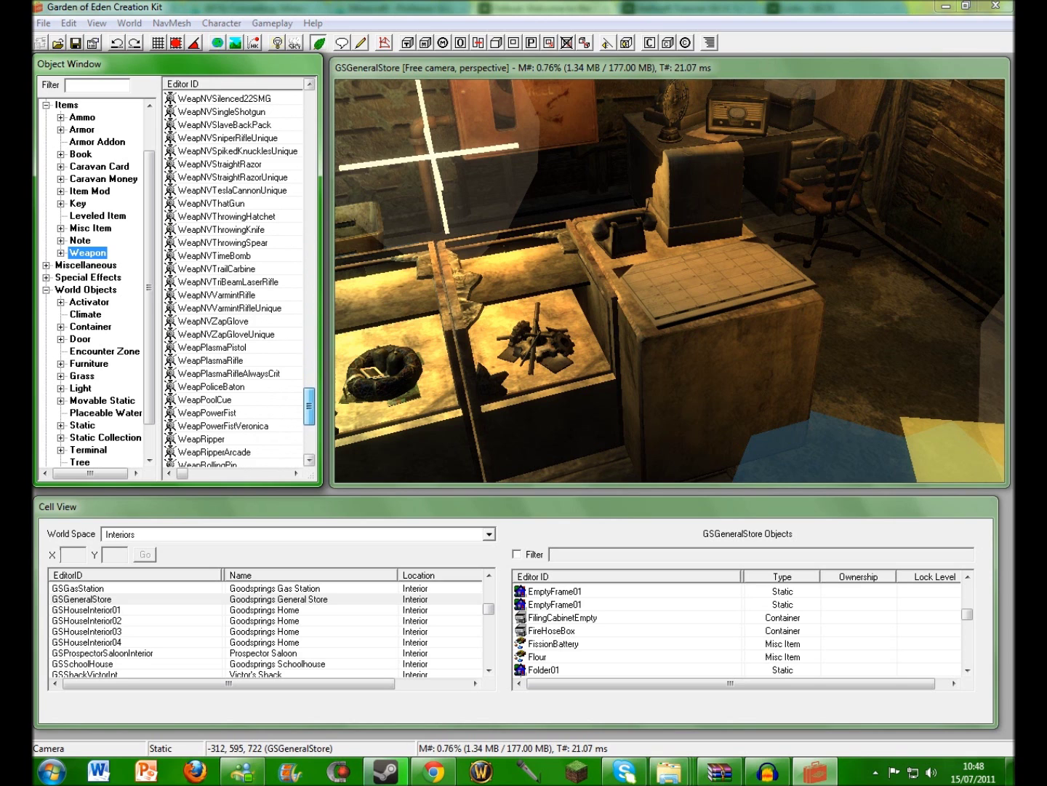
scroll(239, 280, down, 1)
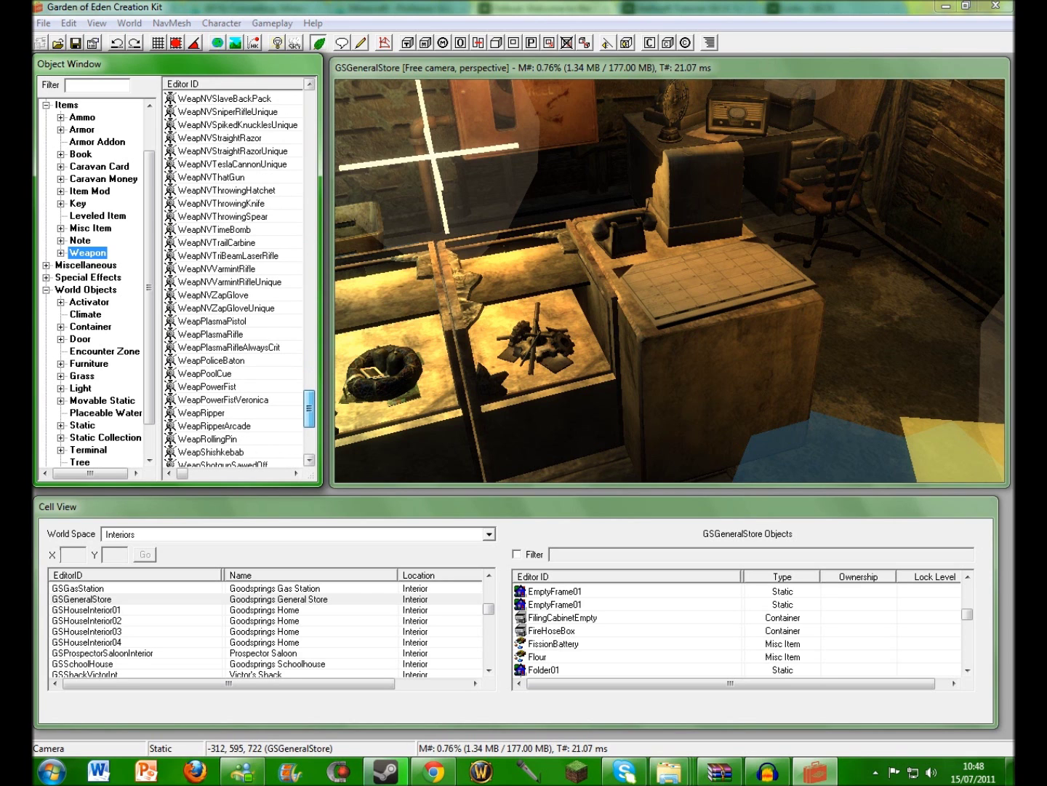
scroll(240, 279, up, 3)
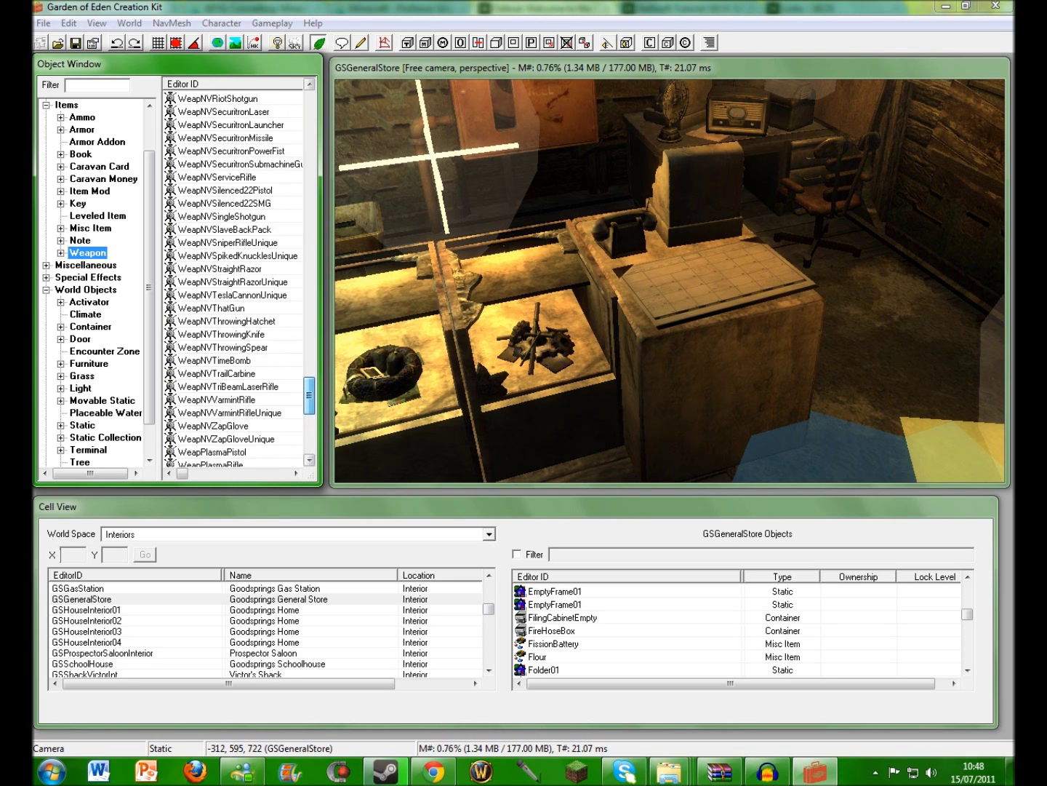
scroll(240, 280, up, 4)
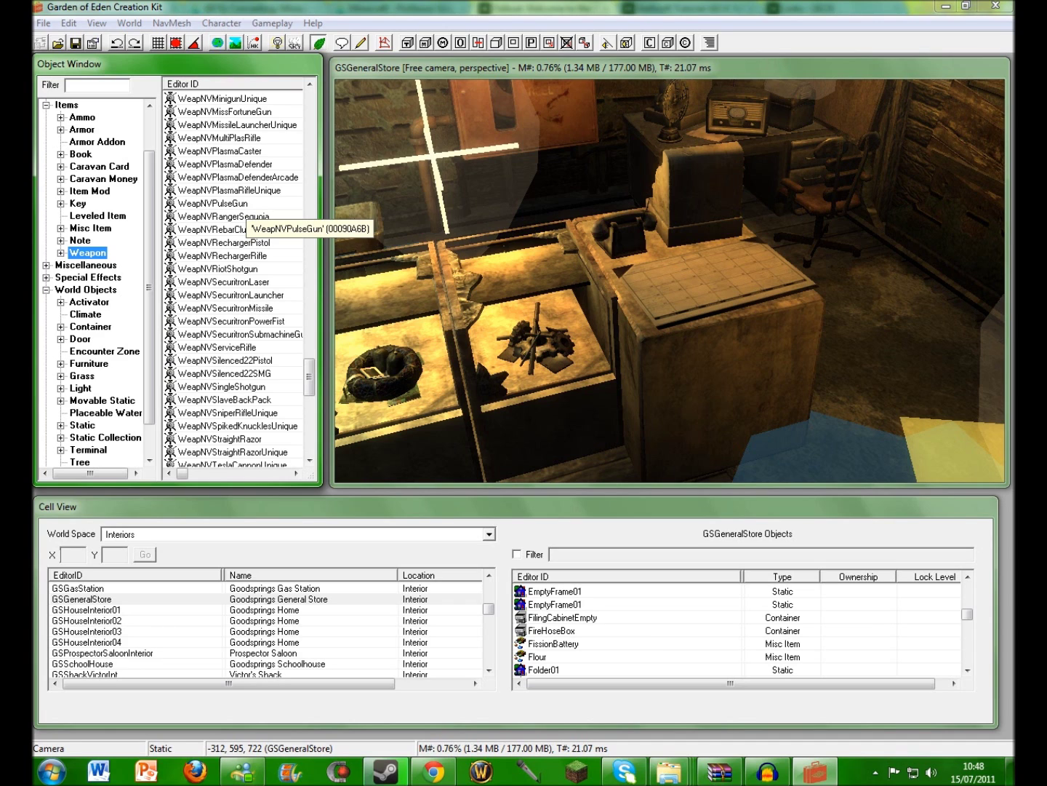
click(245, 205)
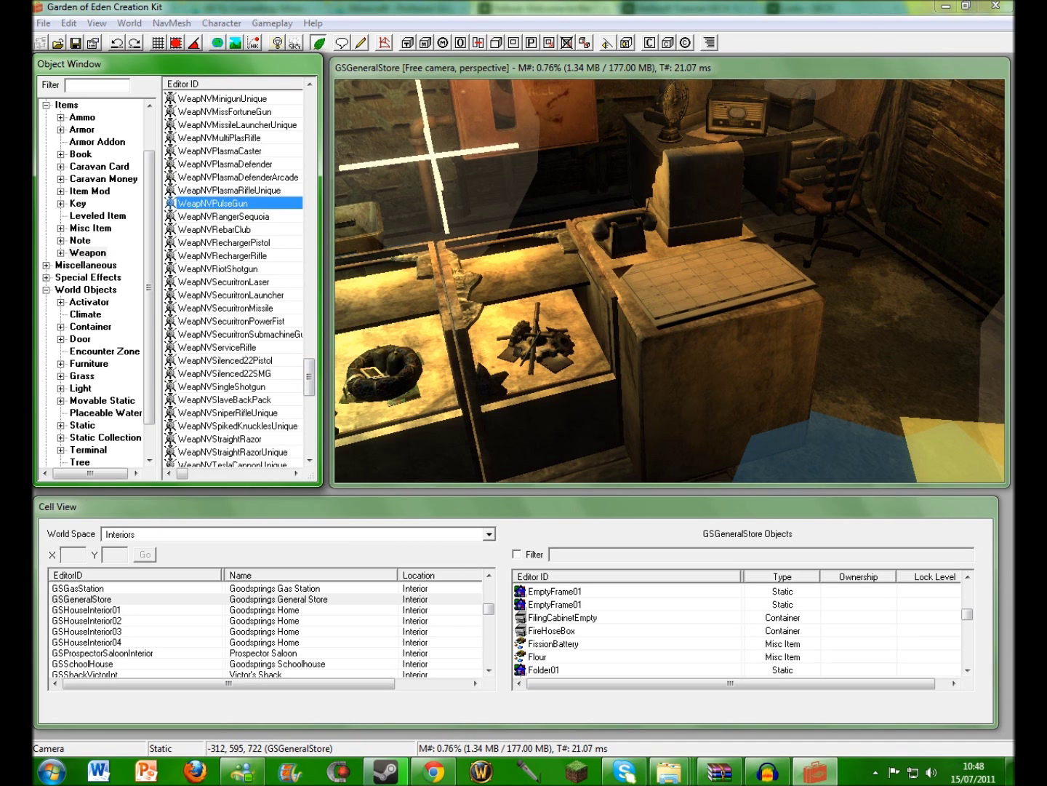
double_click(232, 204)
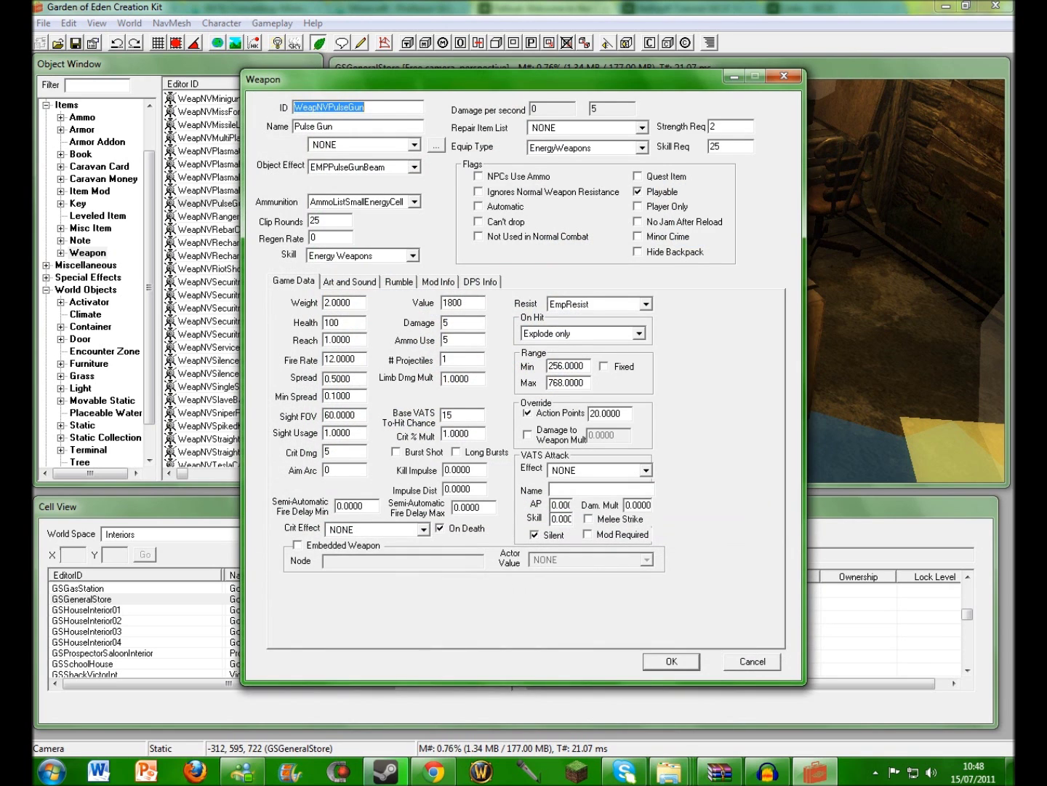
- Set the pulse gun's ID to 2testwep and its name to The Zombehnator2
click(352, 88)
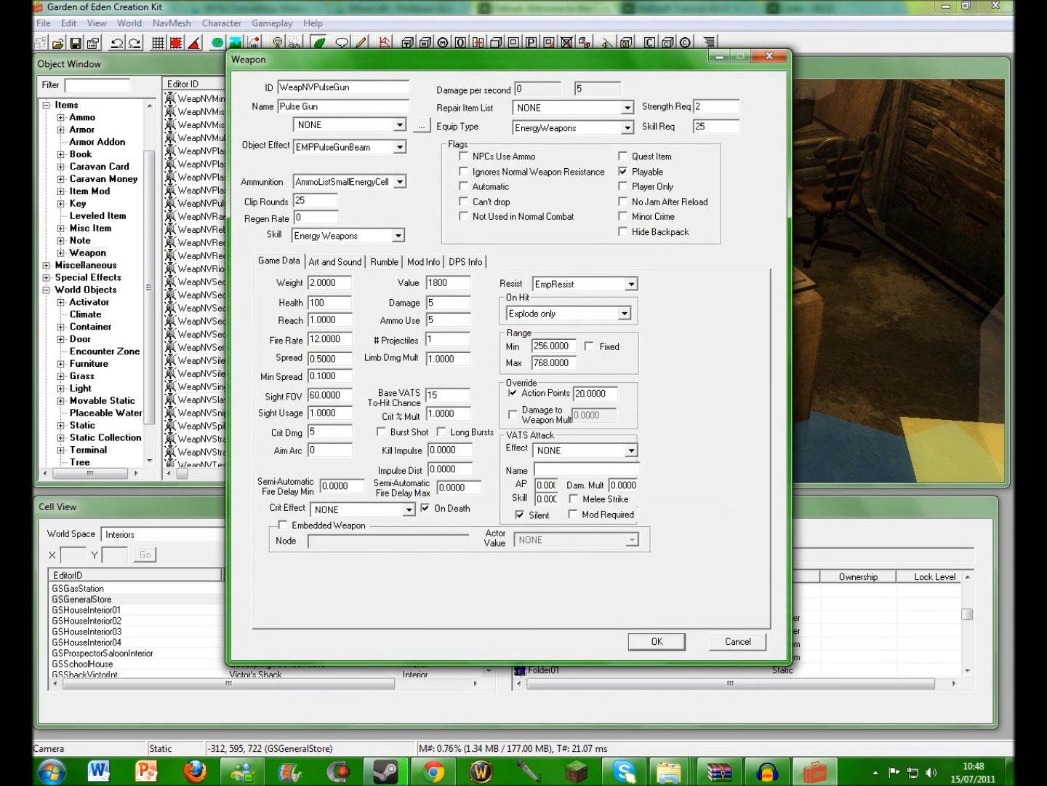
drag(351, 87, 278, 88)
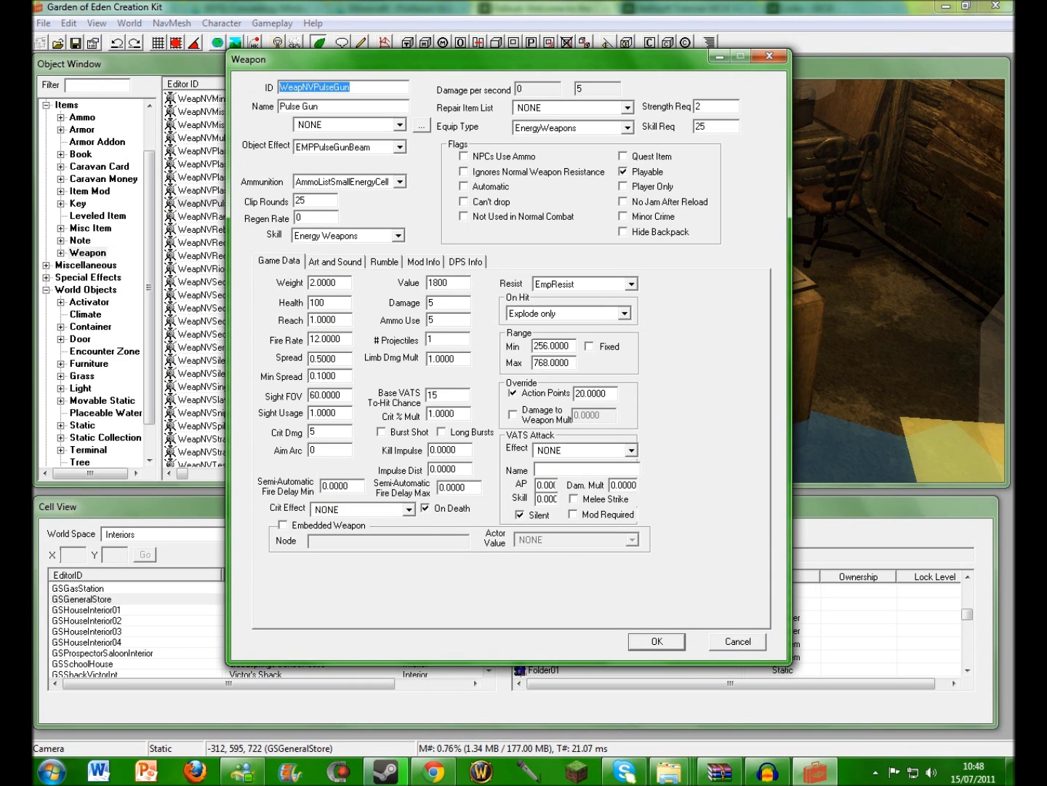
text(1)
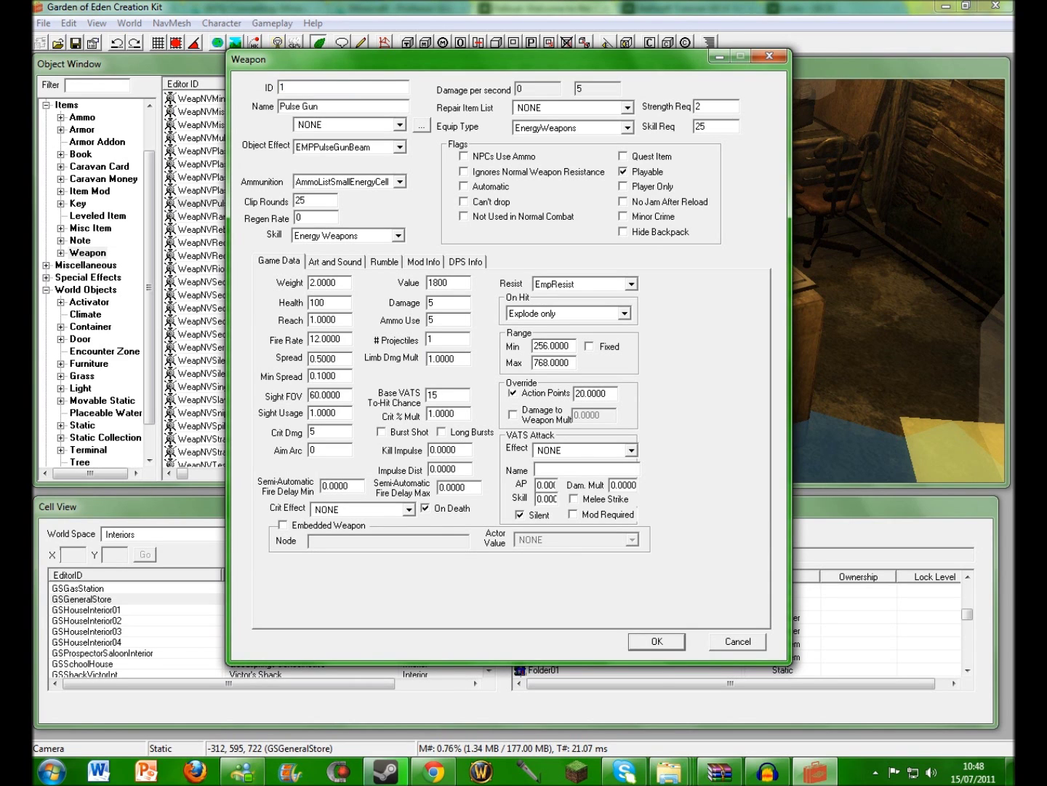
key(BackSpace)
text(2 testwep)
key(Tab)
click(131, 64)
click(466, 60)
text(The Zombehnator2)
- Review the Object Effect and Ammunition options available for the weapon, looking through the whole ammunition list
click(399, 125)
click(399, 125)
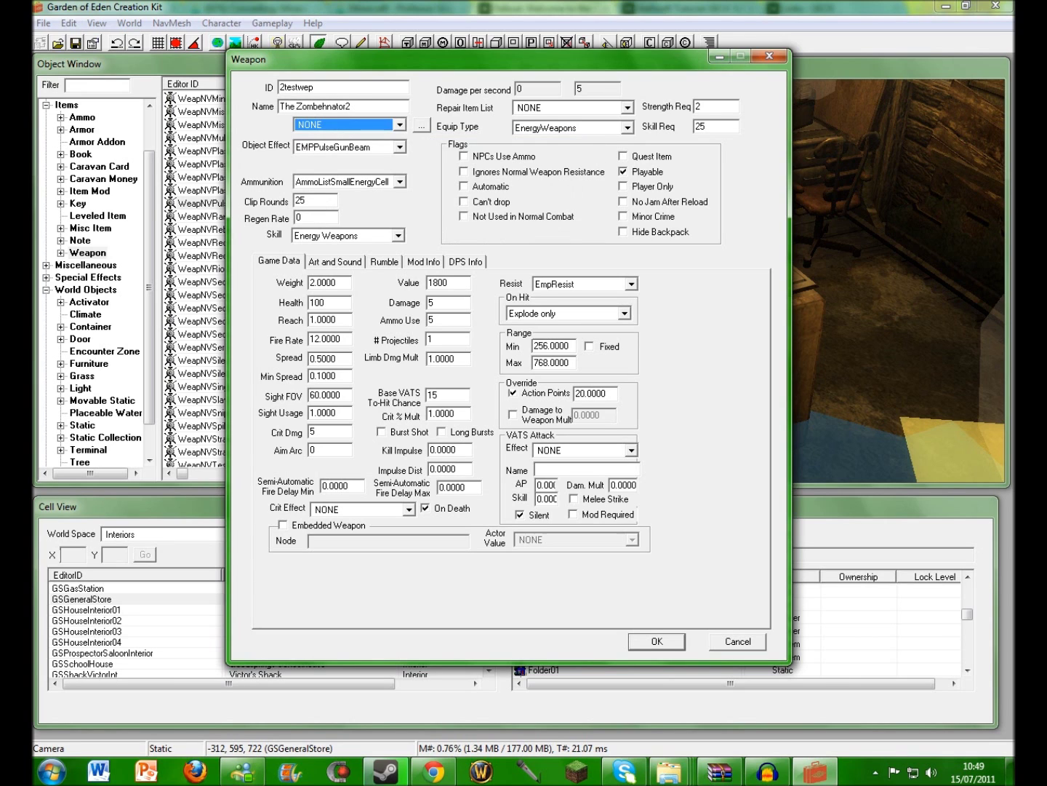
click(399, 147)
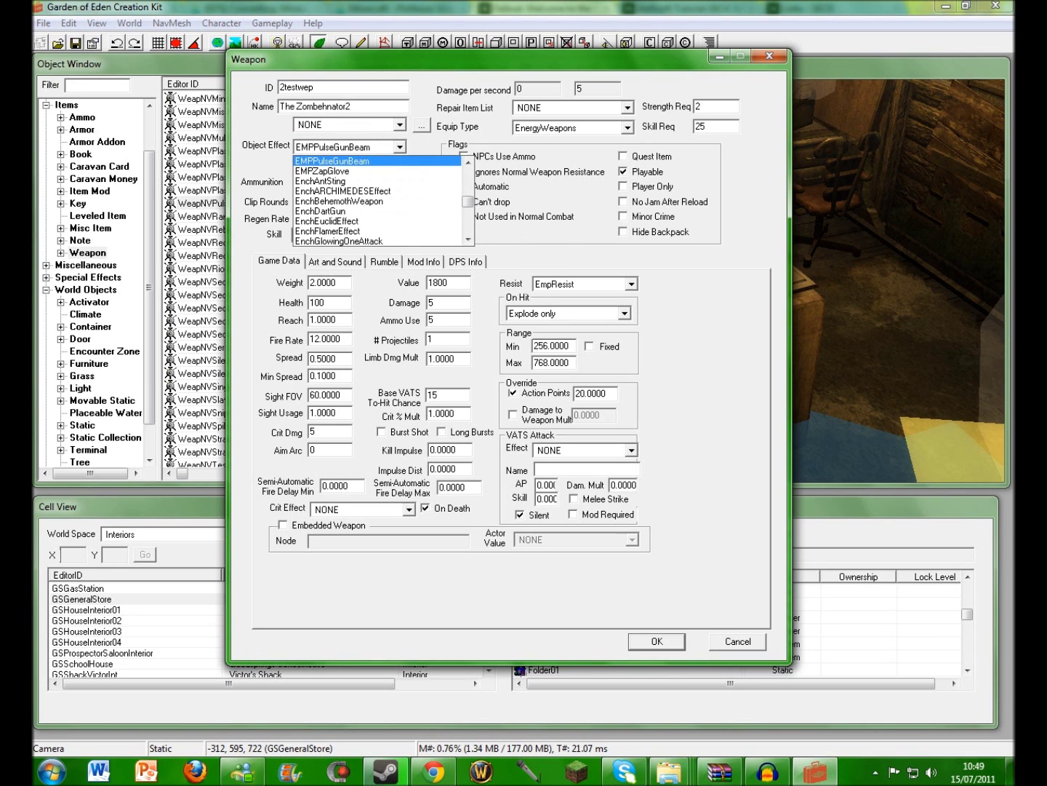
key(Escape)
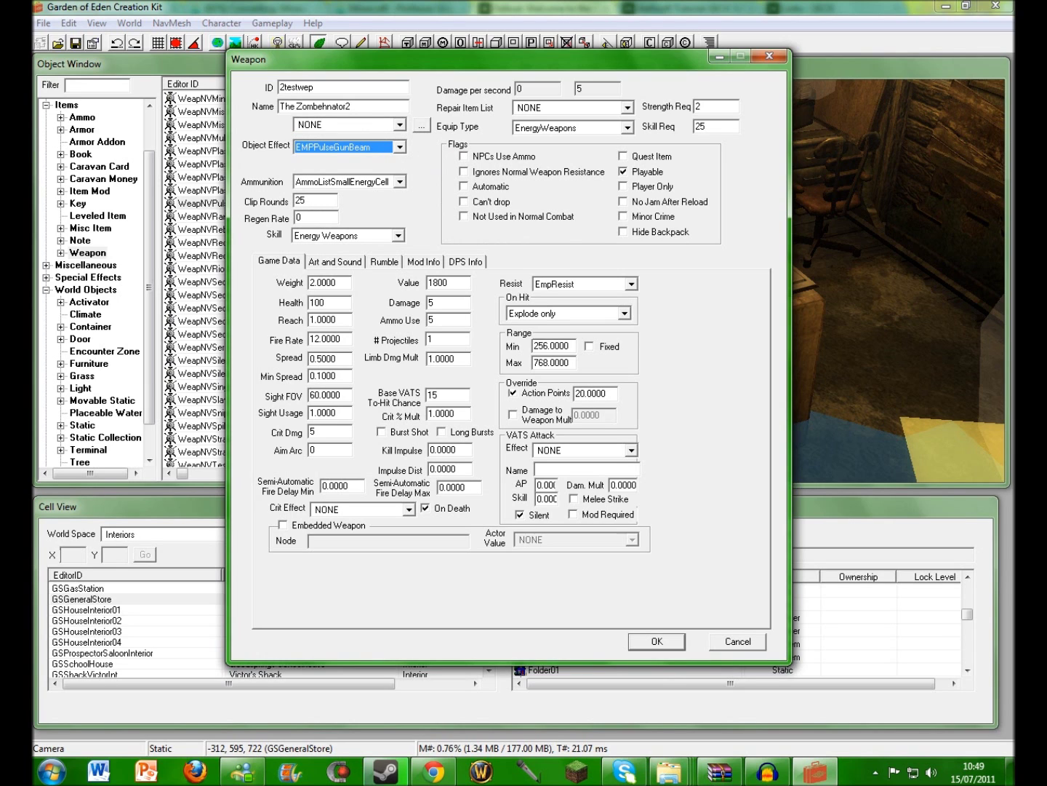
key(Tab)
key(alt+Down)
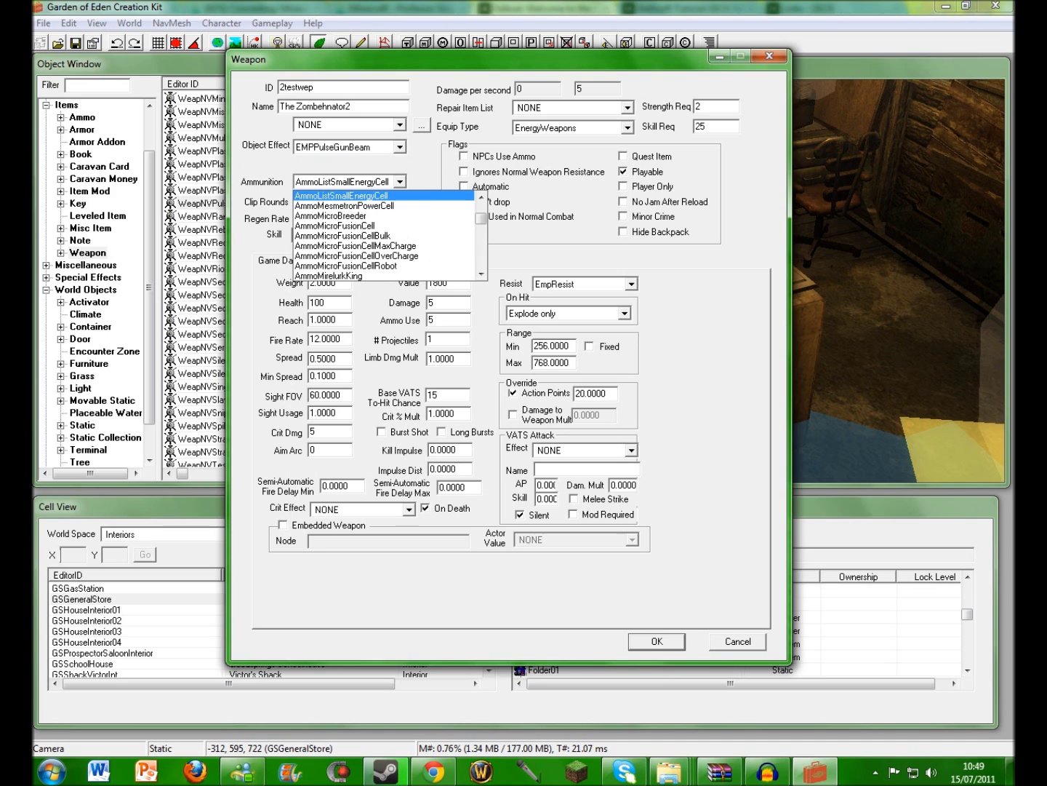
key(Down)
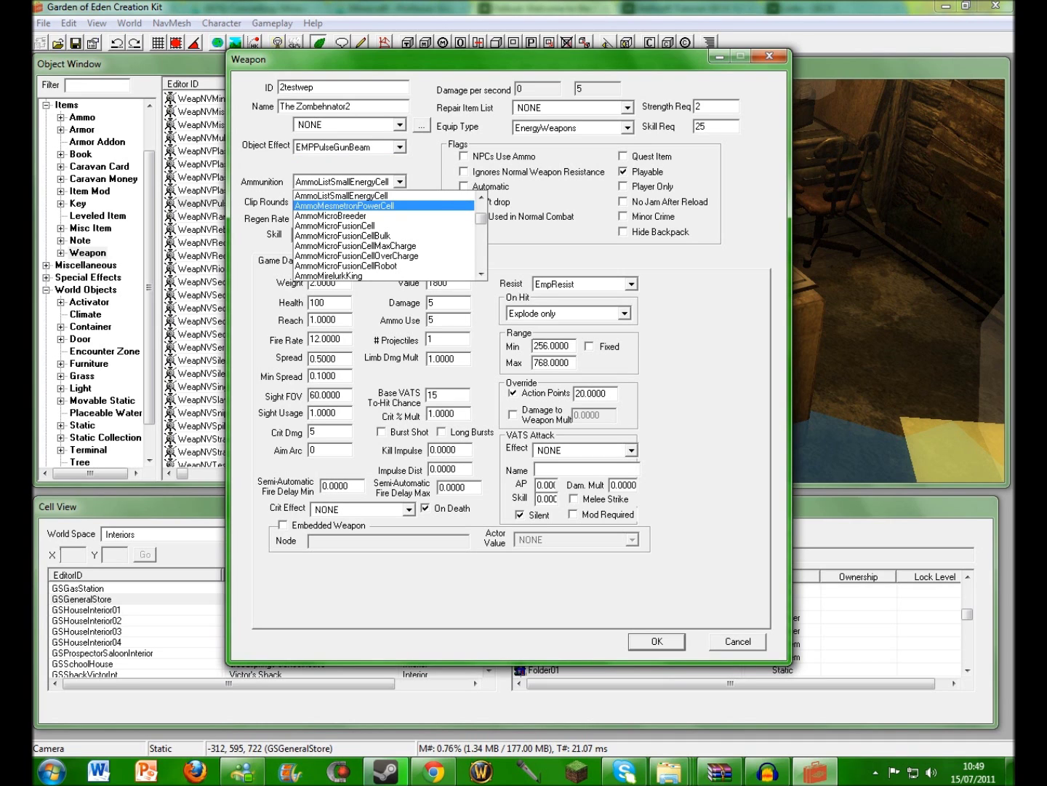
key(Up)
key(Down)
key(Down)
key(Up)
key(Up)
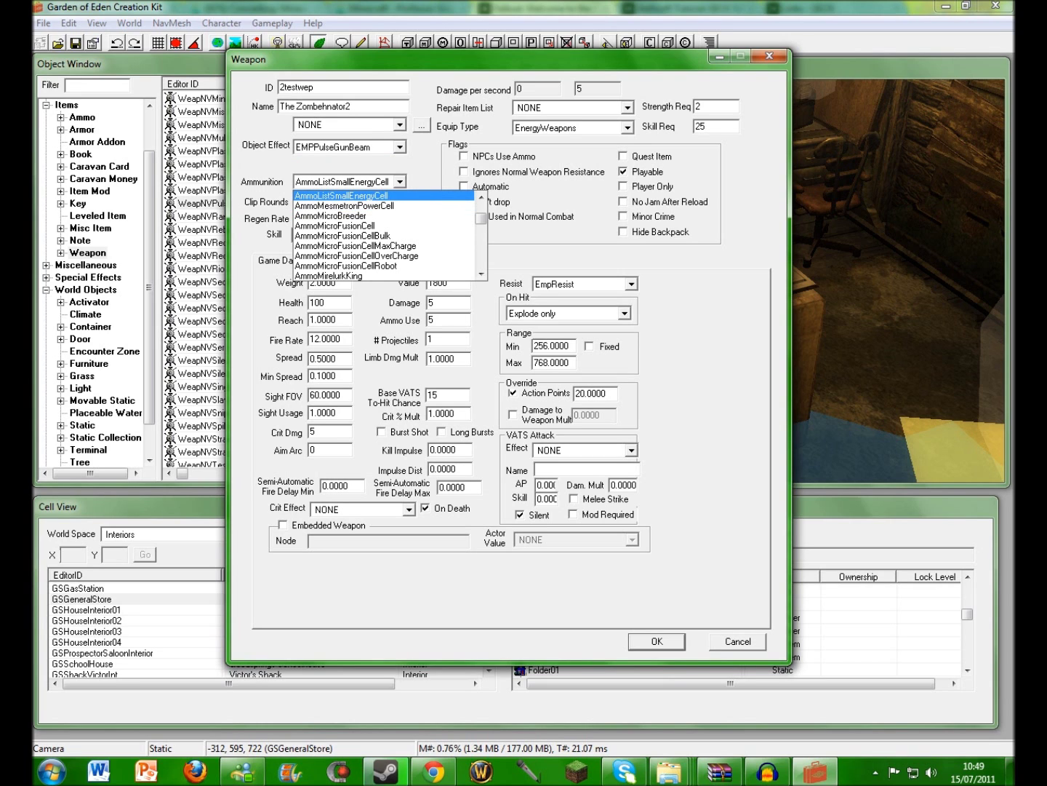
drag(481, 219, 481, 208)
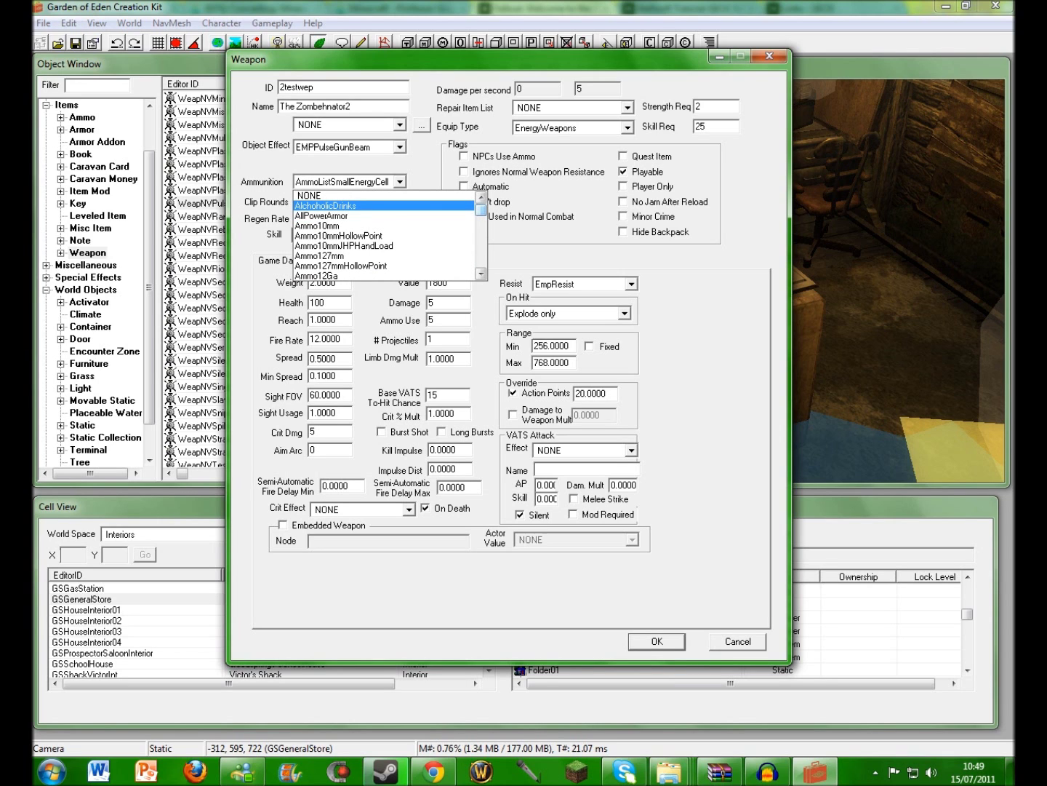
scroll(385, 235, down, 20)
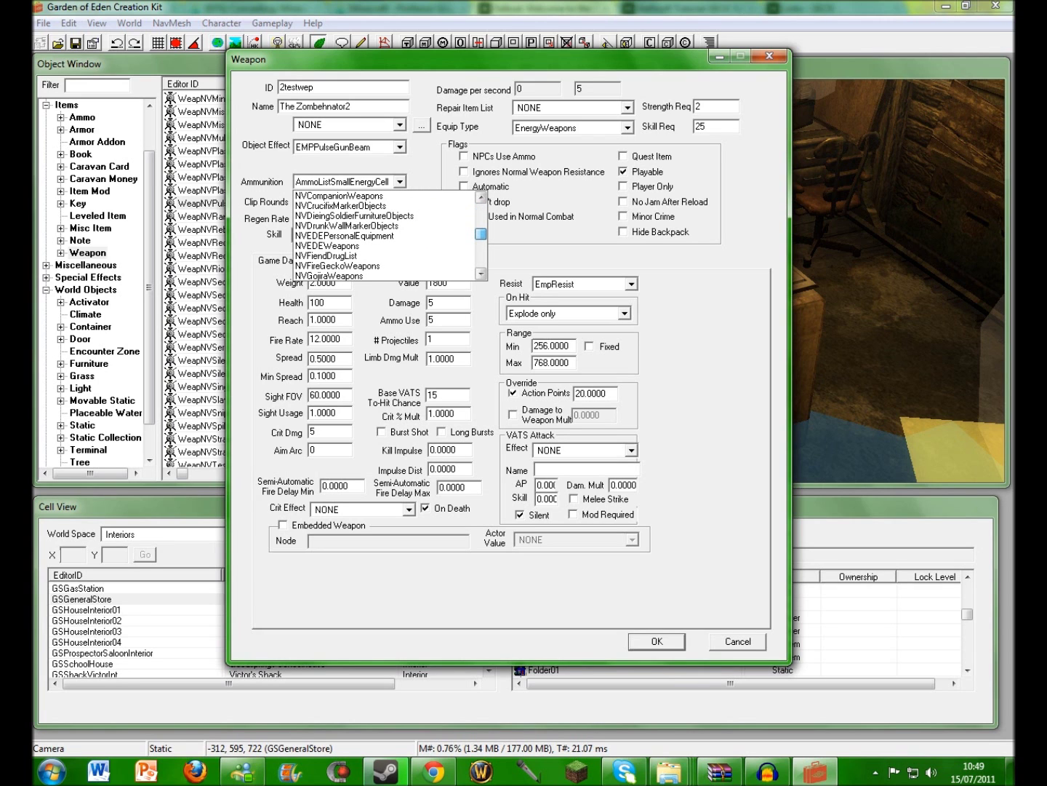
scroll(386, 235, up, 3)
scroll(385, 235, down, 20)
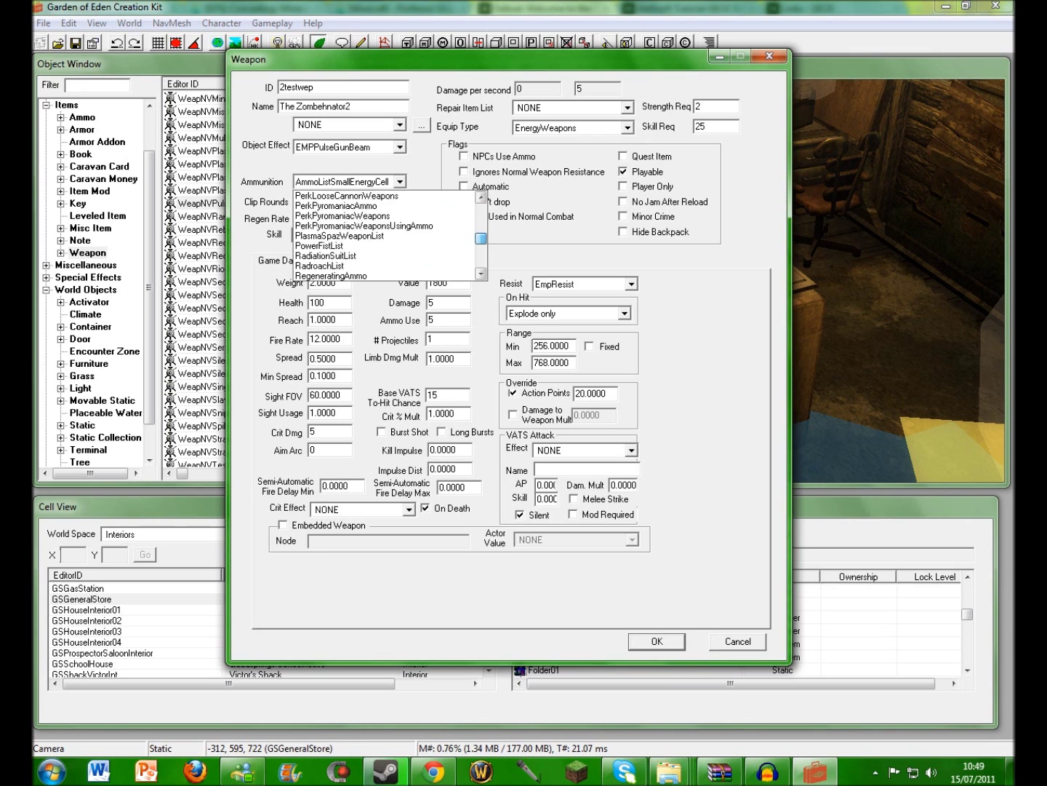
scroll(386, 235, down, 12)
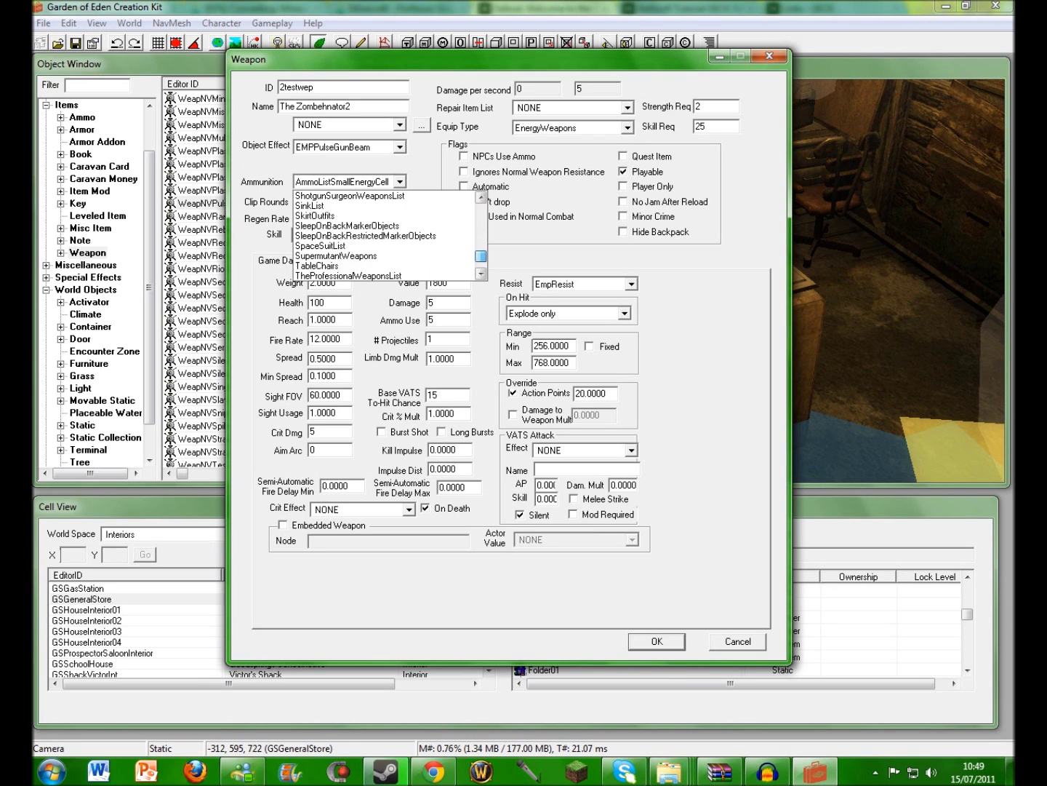
scroll(386, 235, up, 20)
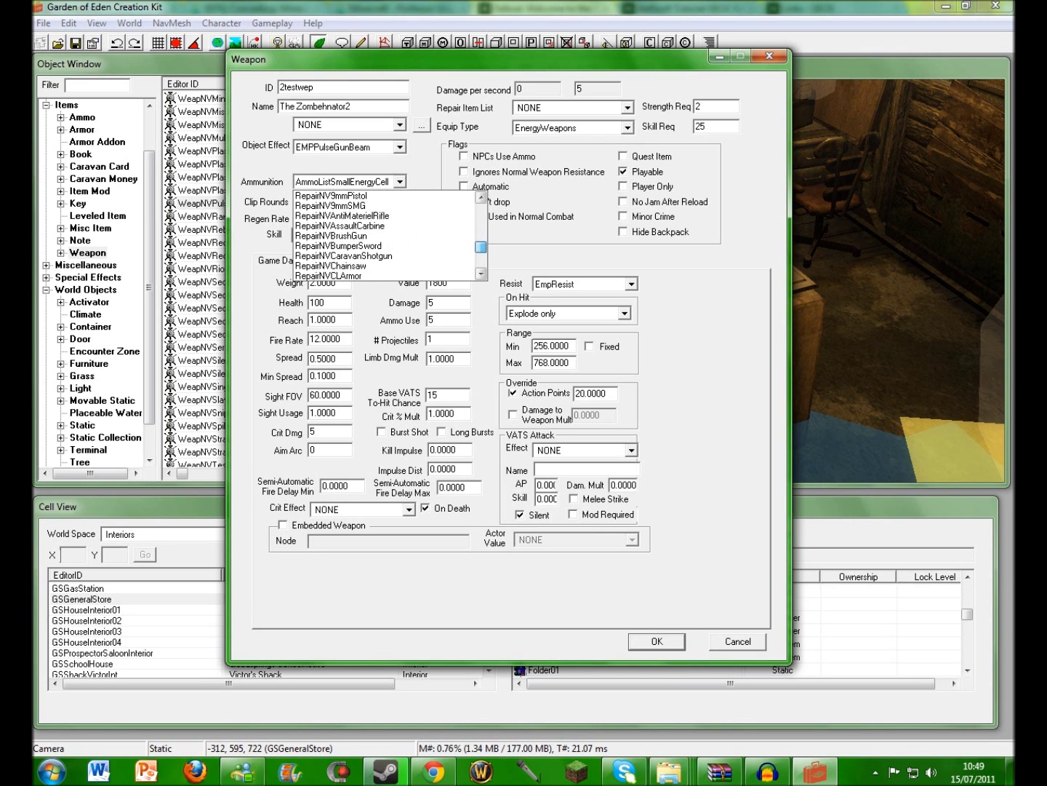
scroll(385, 234, up, 15)
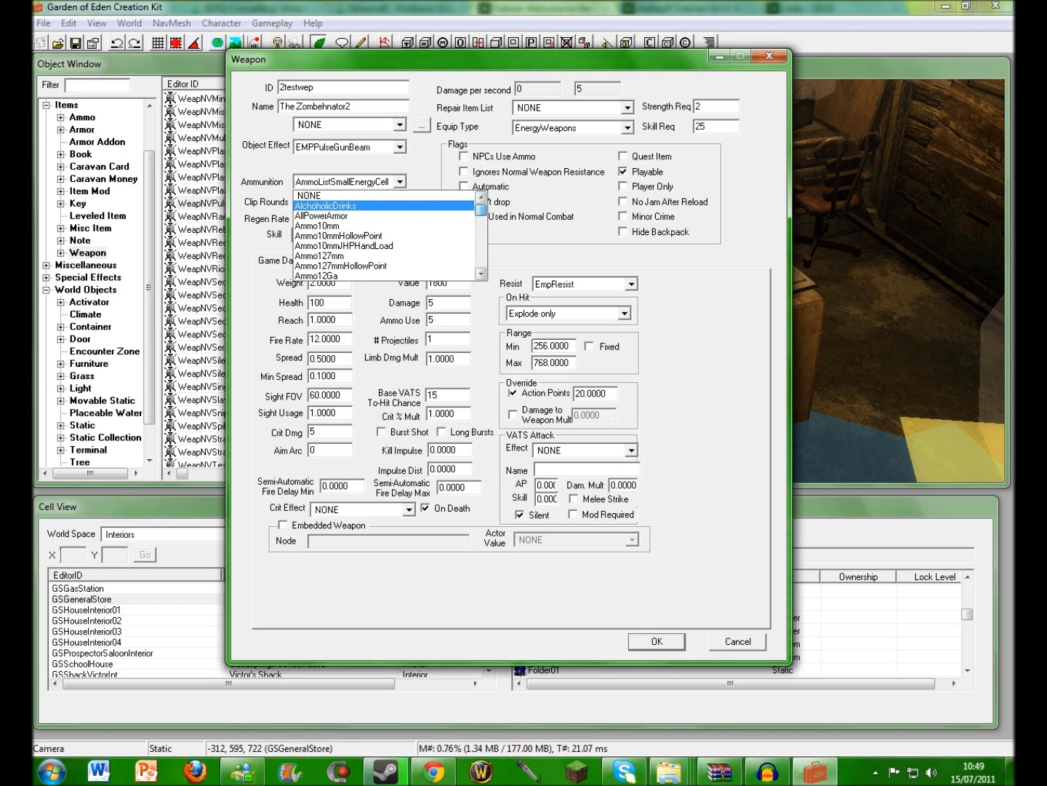
key(Escape)
- Set the weapon's Clip Rounds to 40 and choose Energy Weapons as its skill
key(Tab)
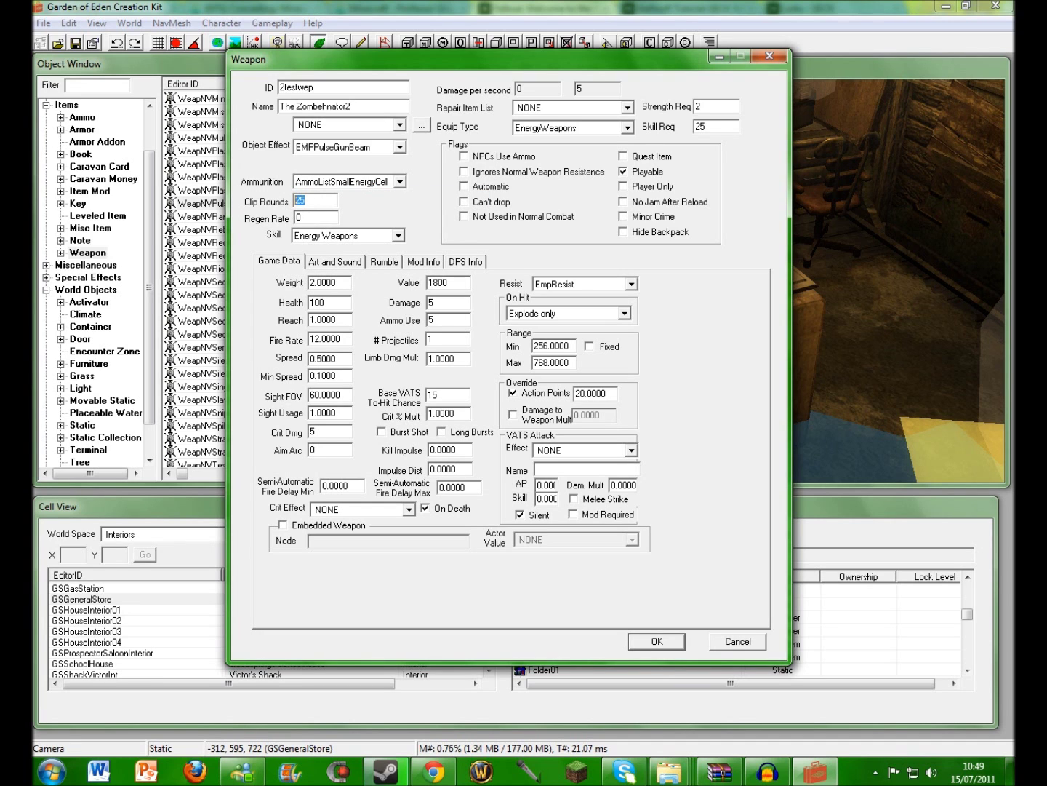
text(40)
click(398, 236)
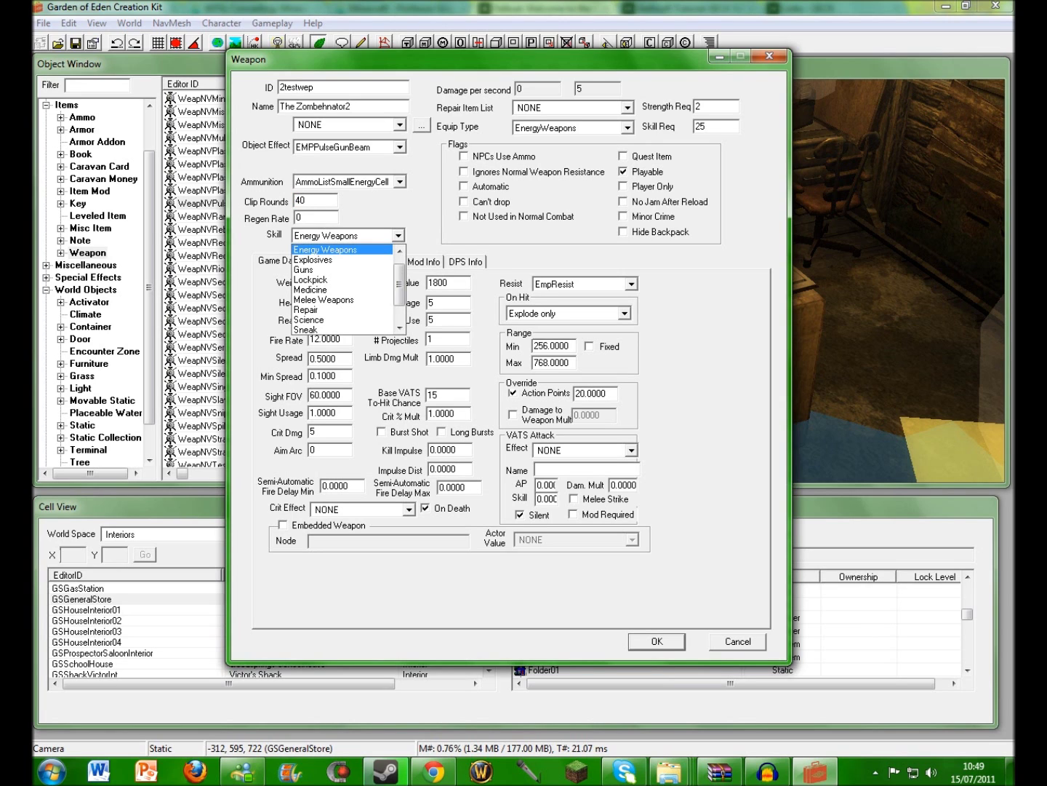
drag(400, 274, 399, 262)
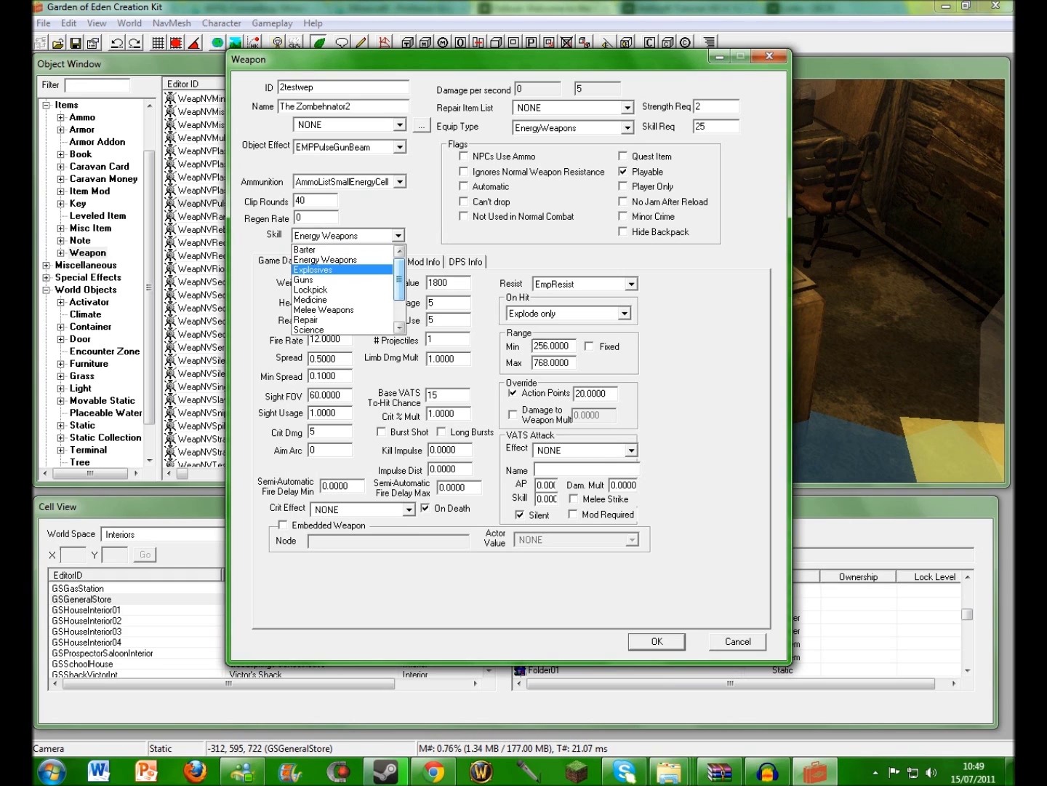
scroll(342, 289, down, 3)
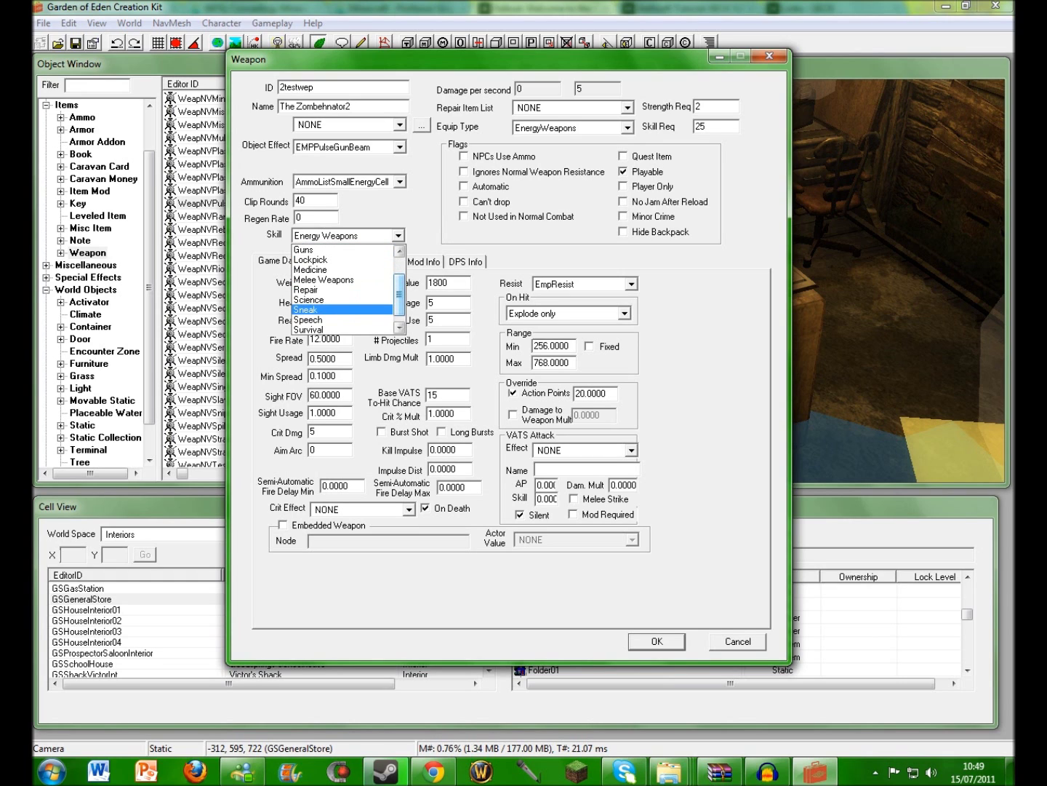
scroll(342, 291, up, 2)
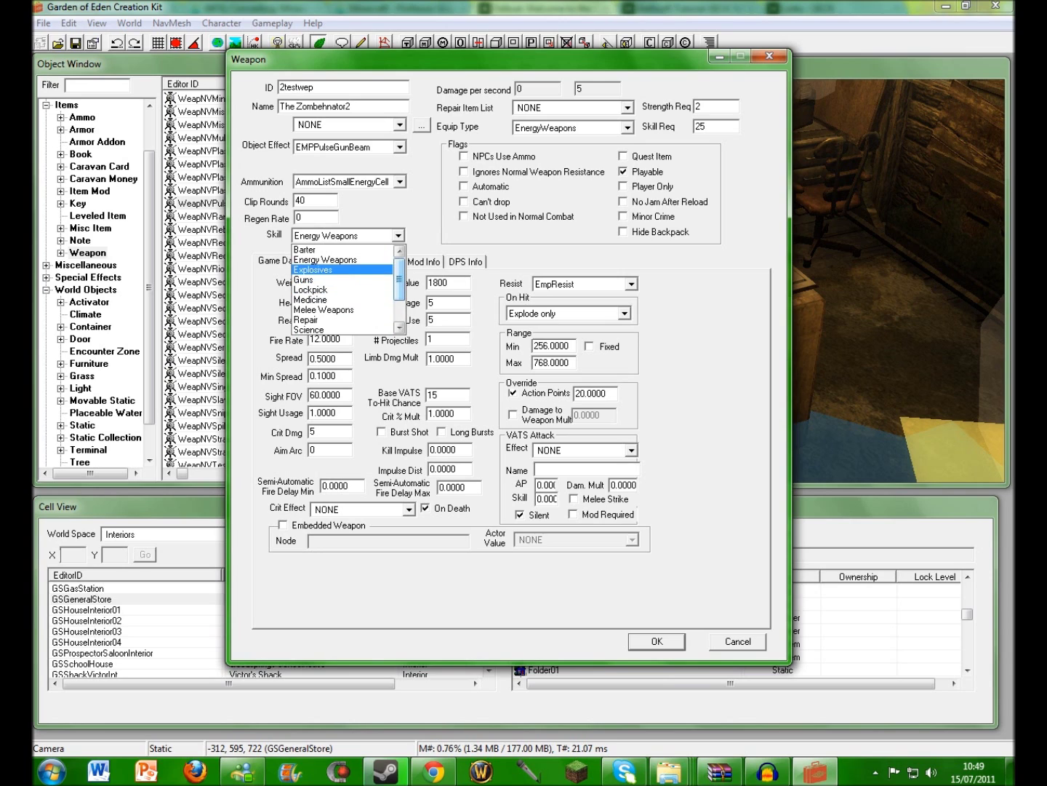
click(342, 259)
key(Return)
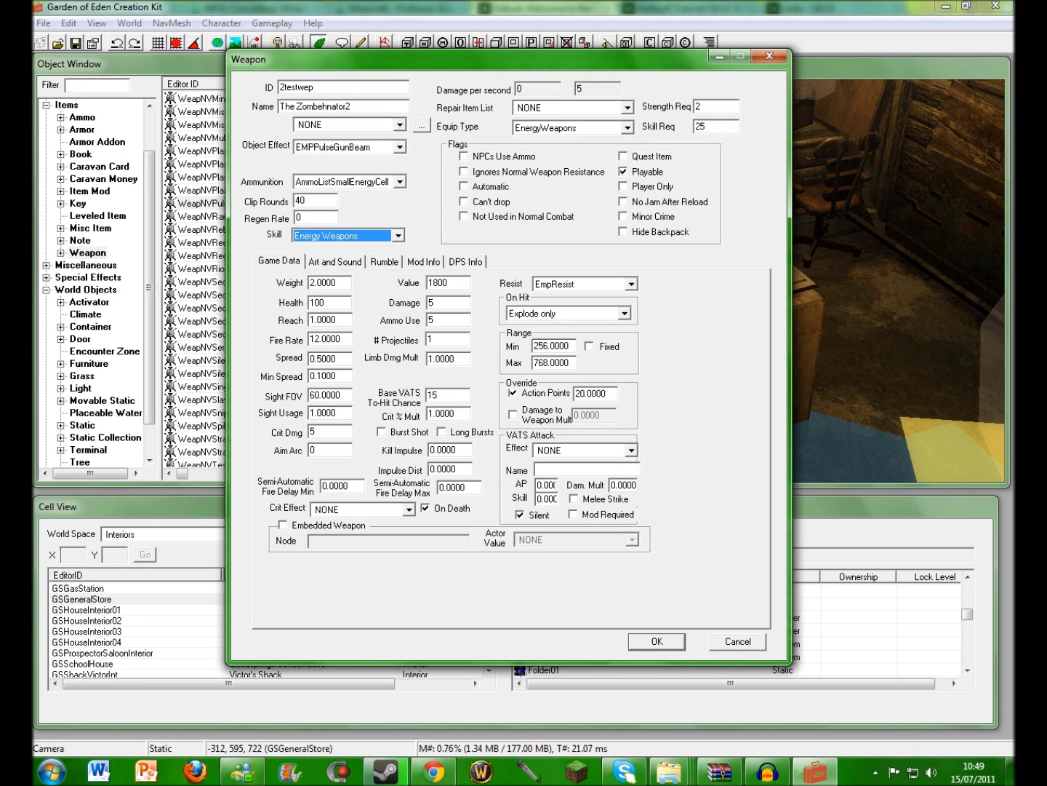
- Look over the weapon's Art and Sound, Rumble, Mod Info and DPS Info settings
key(Tab)
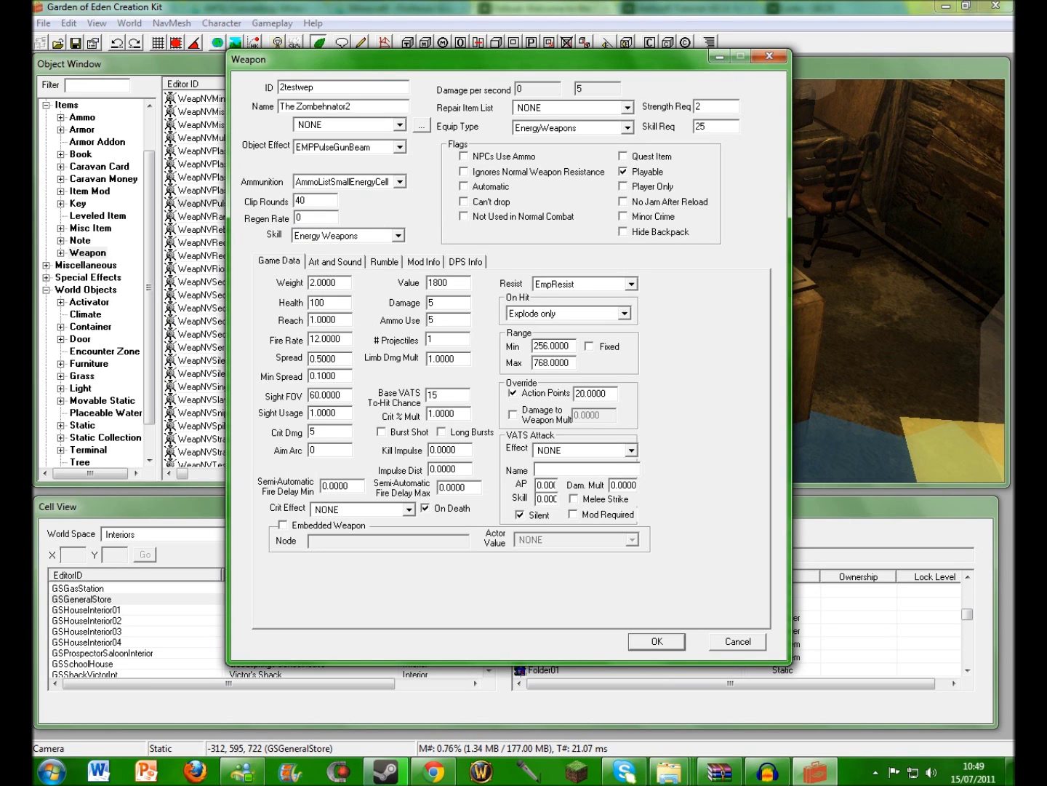
key(ctrl+Tab)
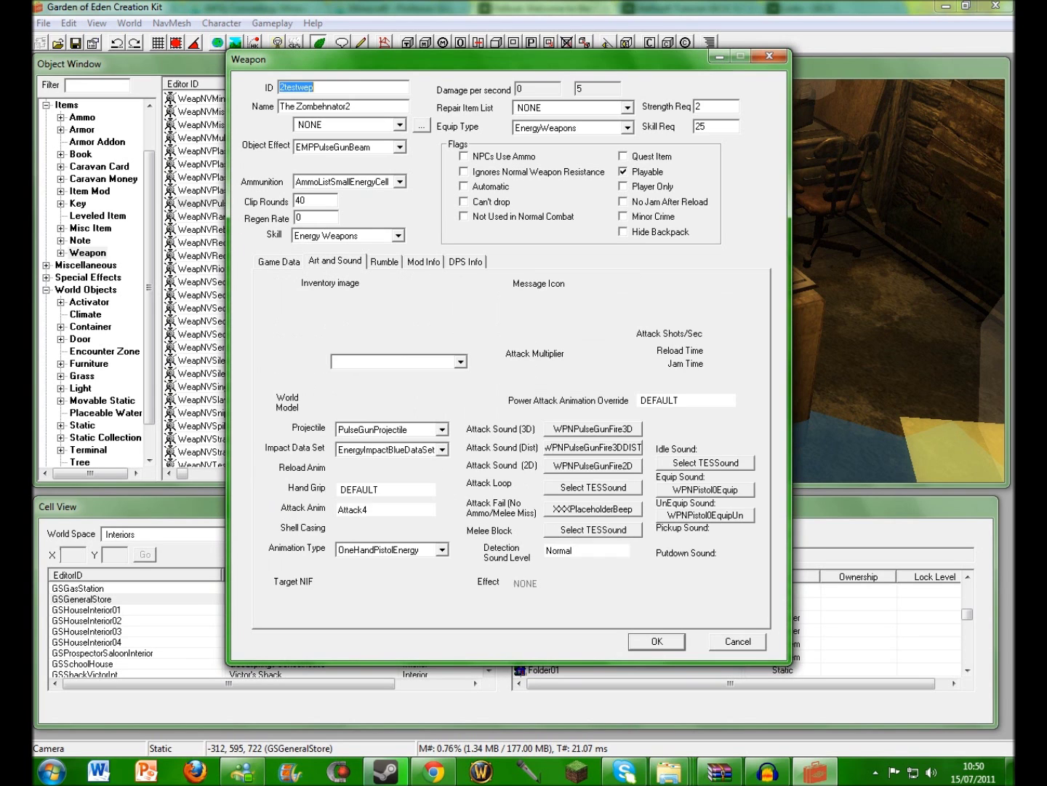
key(ctrl+Tab)
key(ctrl+Tab)
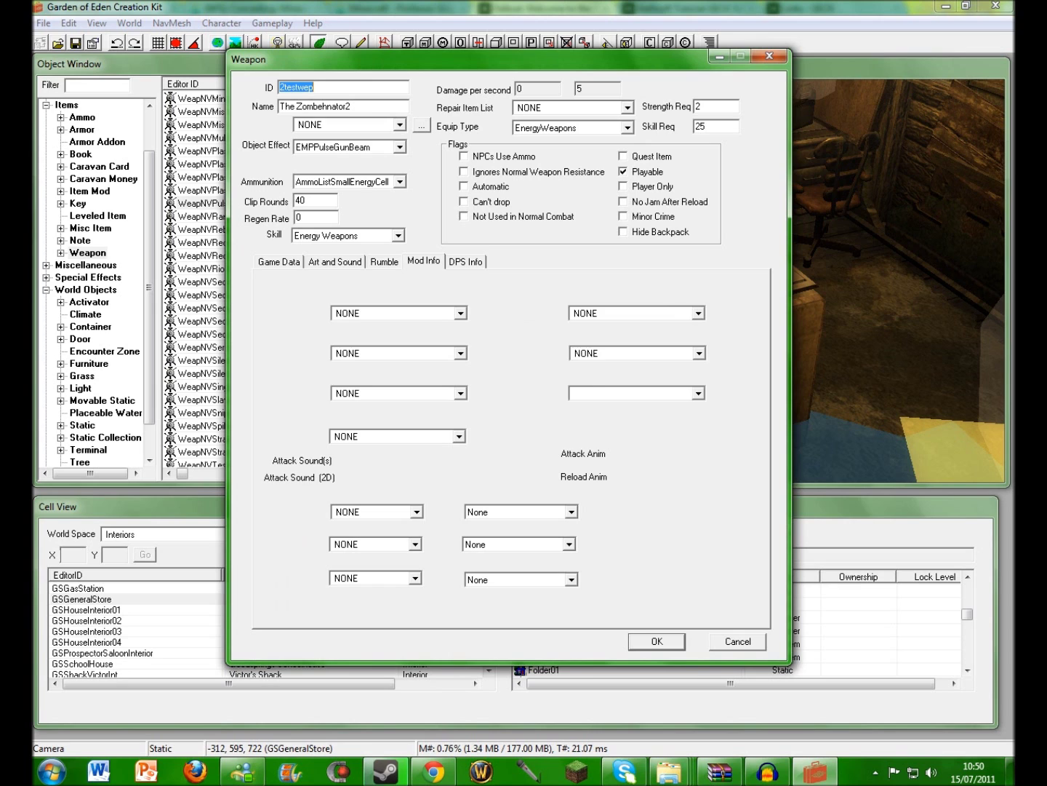
key(ctrl+Tab)
key(ctrl+Tab)
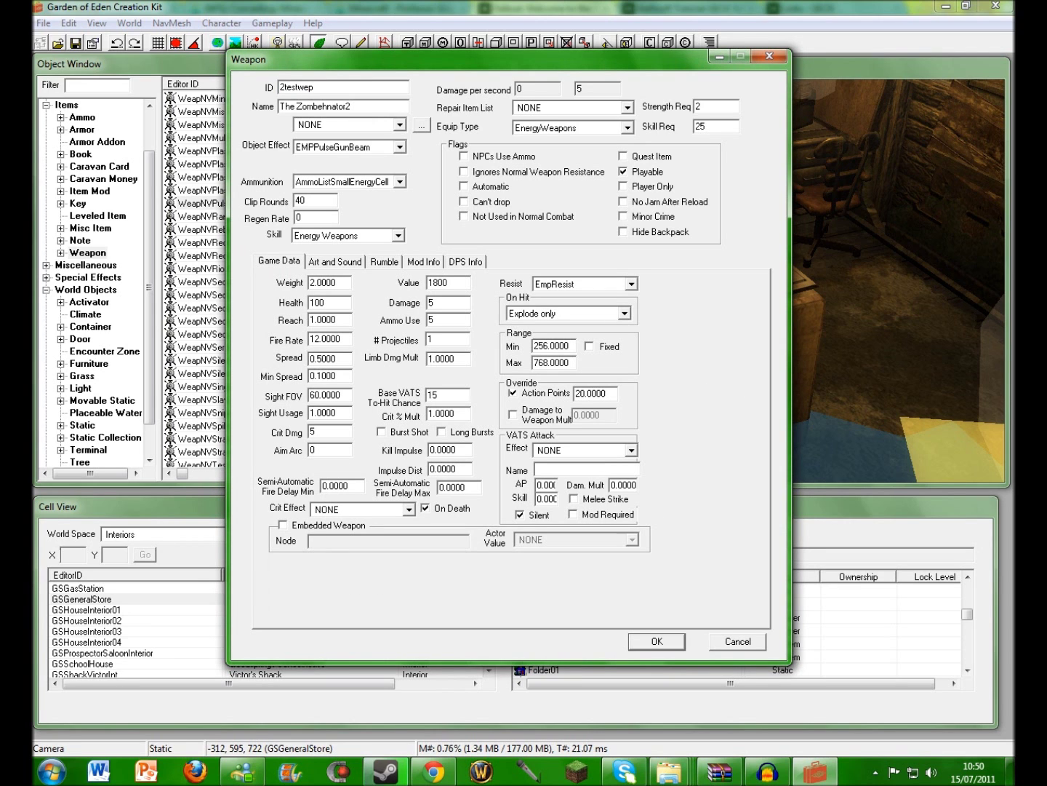
- Set the weapon's Weight to 1.0000 and its Health to 300
key(Tab)
text(1.0000)
click(324, 303)
double_click(317, 304)
text(300)
- Set the weapon's critical damage (Crit Dmg) to 500
drag(341, 339, 308, 339)
click(342, 339)
key(shift+Home)
click(342, 338)
drag(338, 358, 342, 395)
drag(318, 431, 316, 431)
double_click(312, 431)
text(500)
- Choose AlienDisintegrationFXSpell as the weapon's critical effect
click(409, 510)
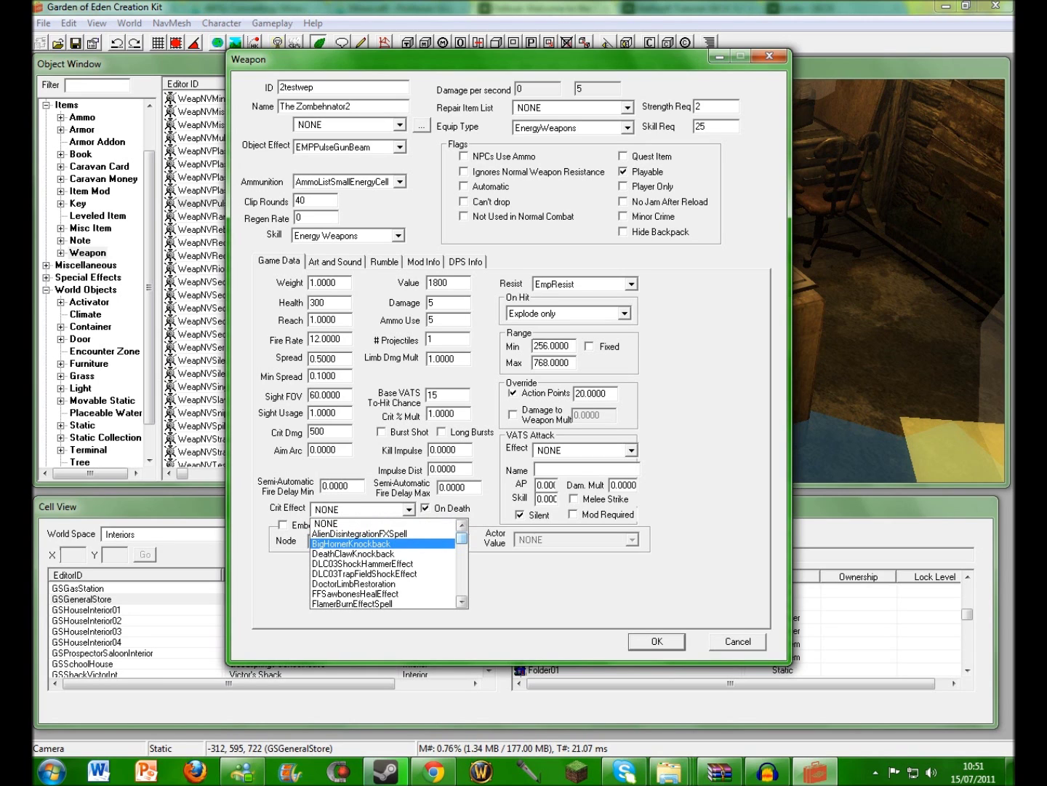
scroll(389, 565, down, 1)
scroll(388, 564, down, 2)
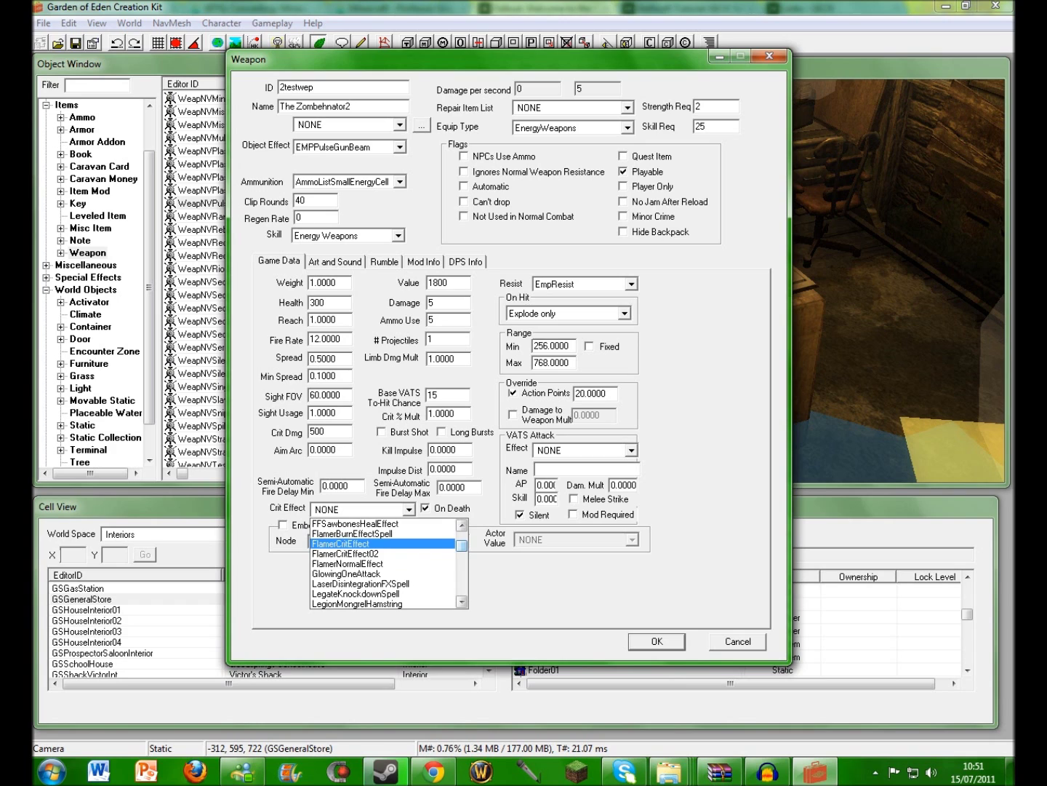
scroll(389, 564, up, 3)
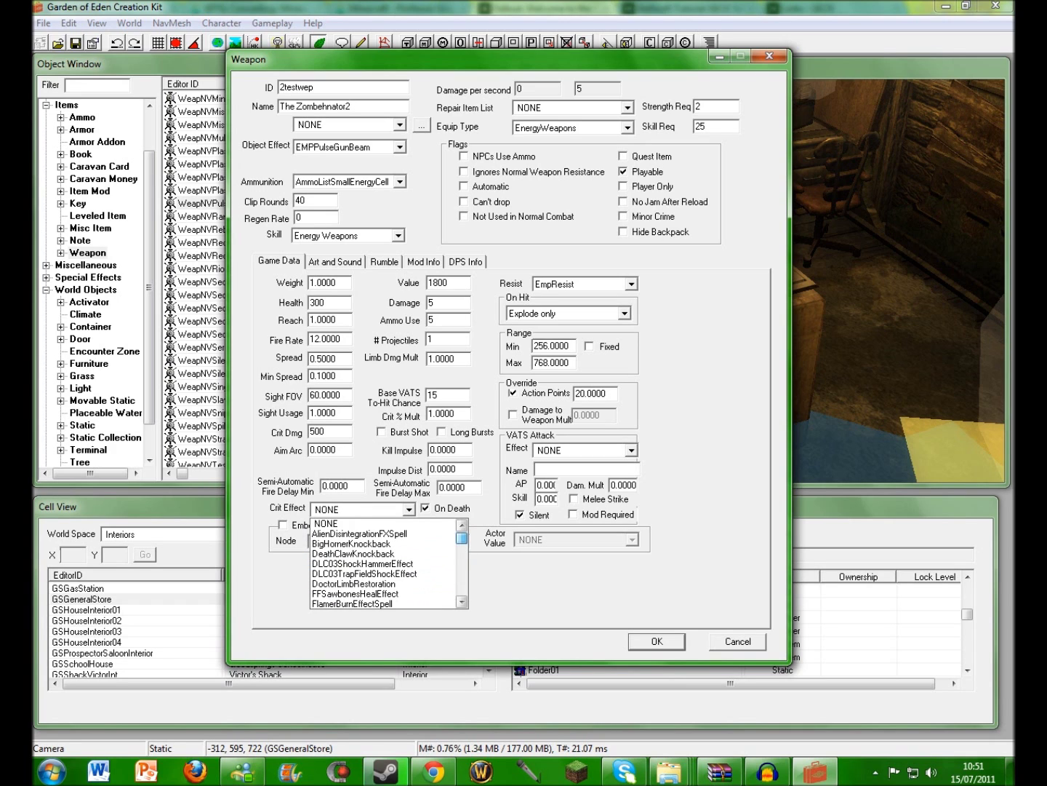
click(360, 533)
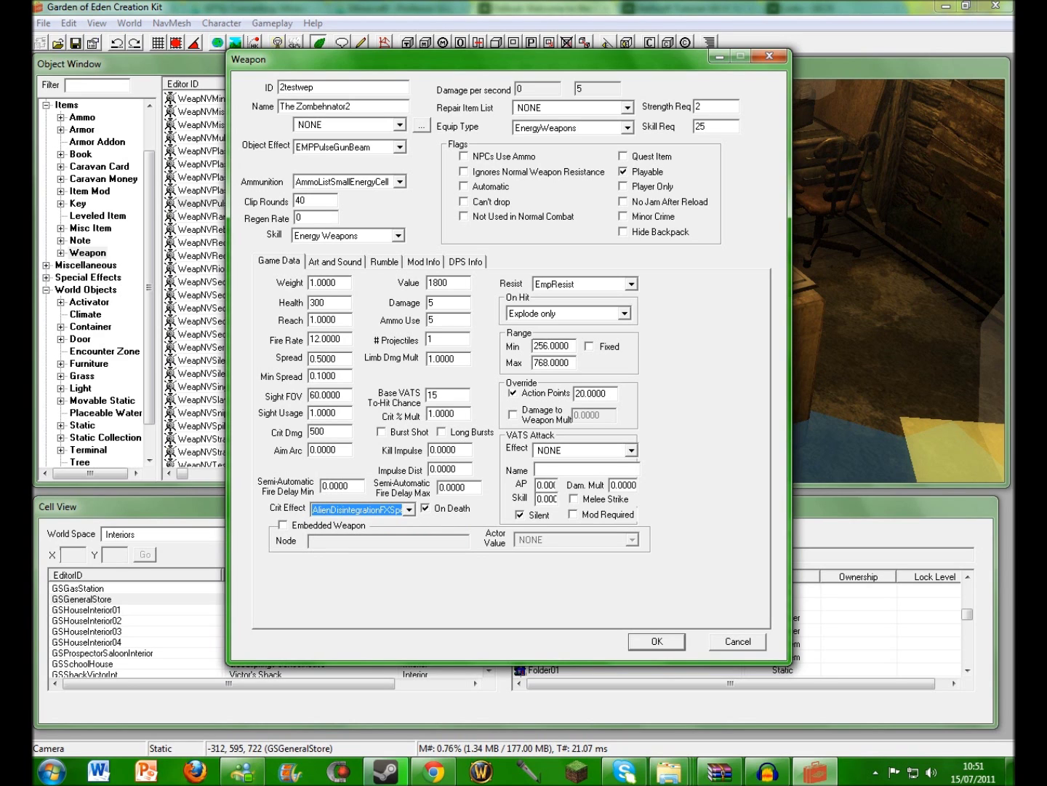
- Set the weapon's Damage to 400, Ammo Use to 1 and number of projectiles to 3
click(448, 283)
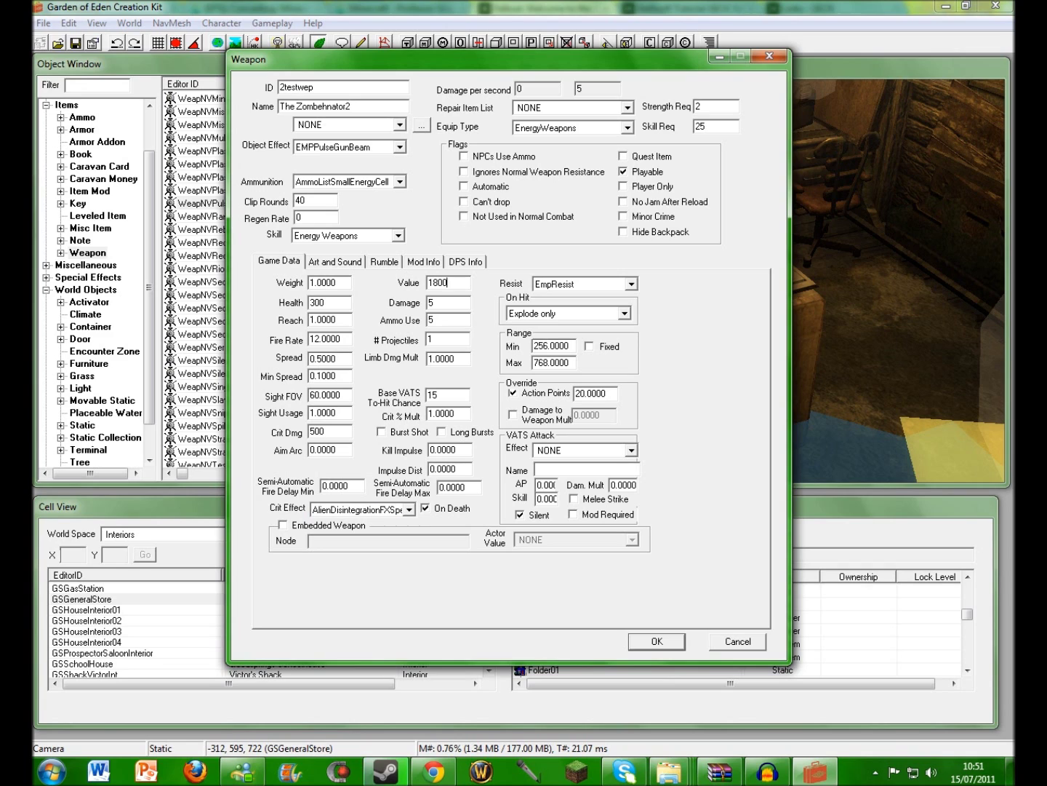
key(Tab)
text(400)
key(Tab)
text(1)
key(Tab)
text(3)
- Set the weapon's Base VATS To-Hit Chance to 100 and its Crit % Mult to 100
key(Tab)
text(100)
key(Tab)
text(100)
- Select Explode only as the On Hit behaviour and set the Action Points override to 1
click(624, 314)
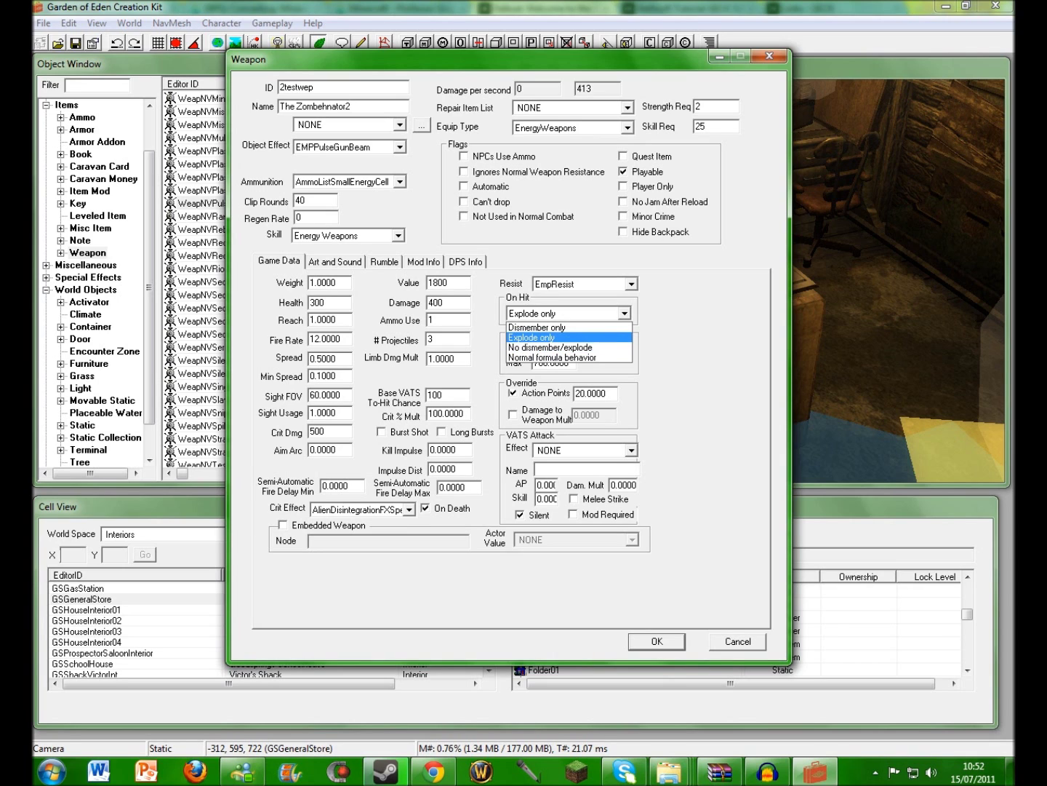
click(553, 337)
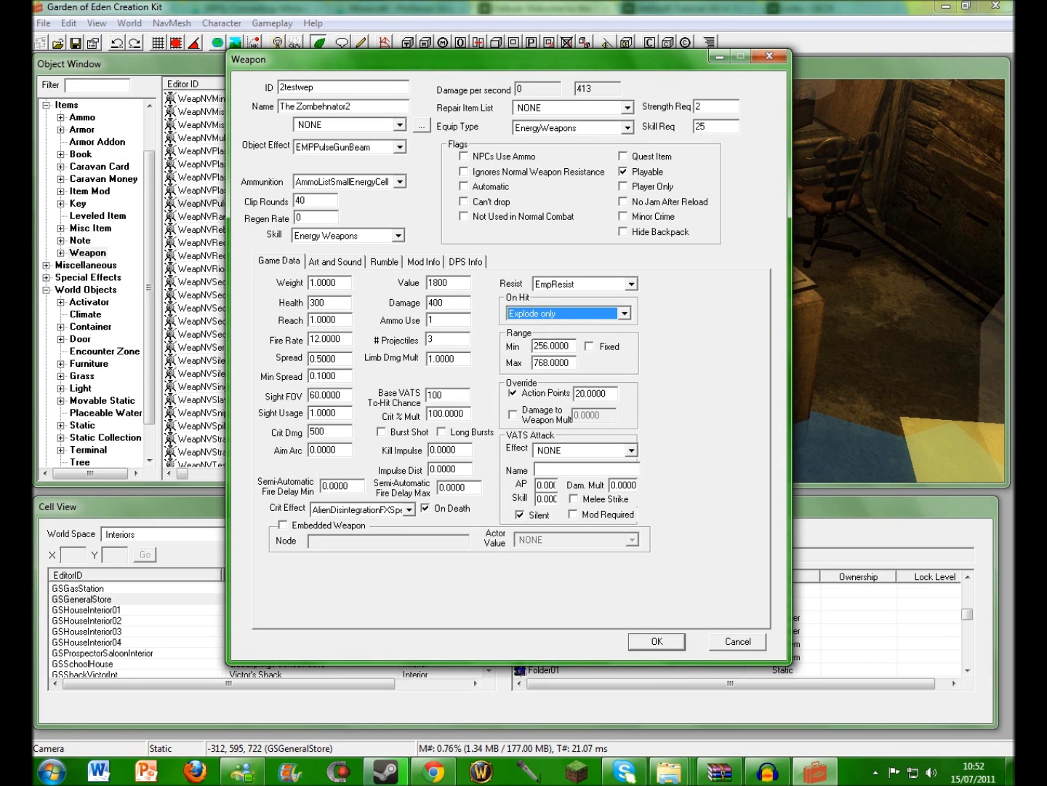
click(625, 313)
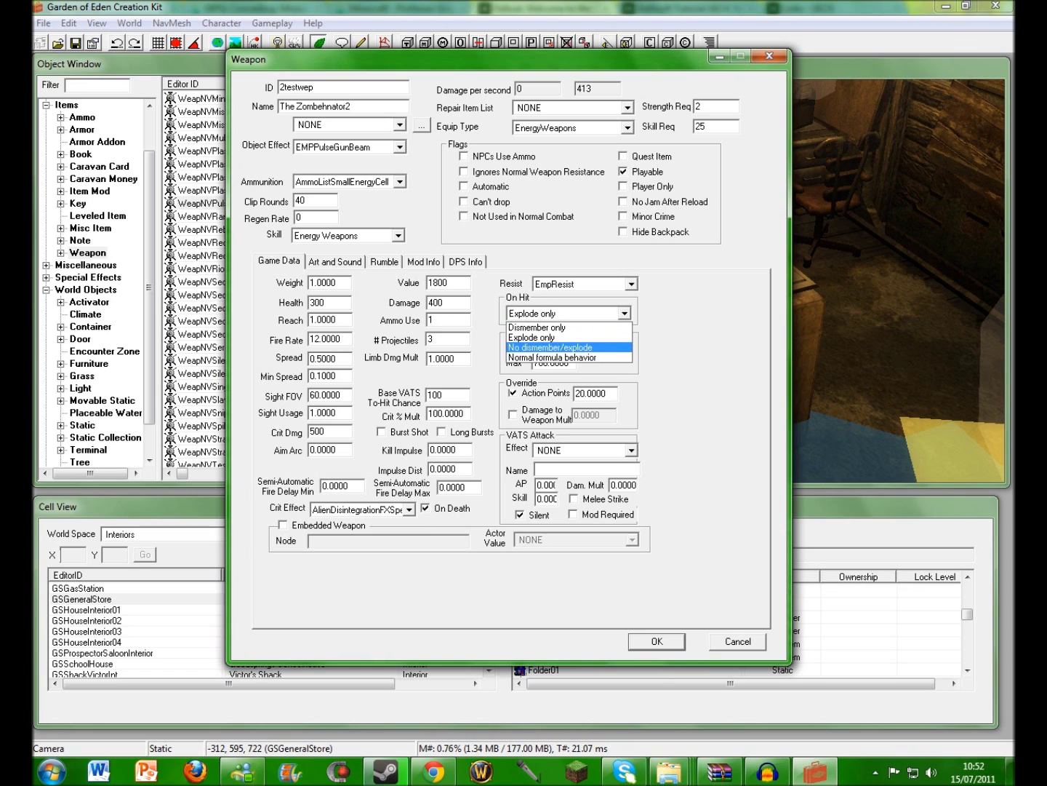
key(Return)
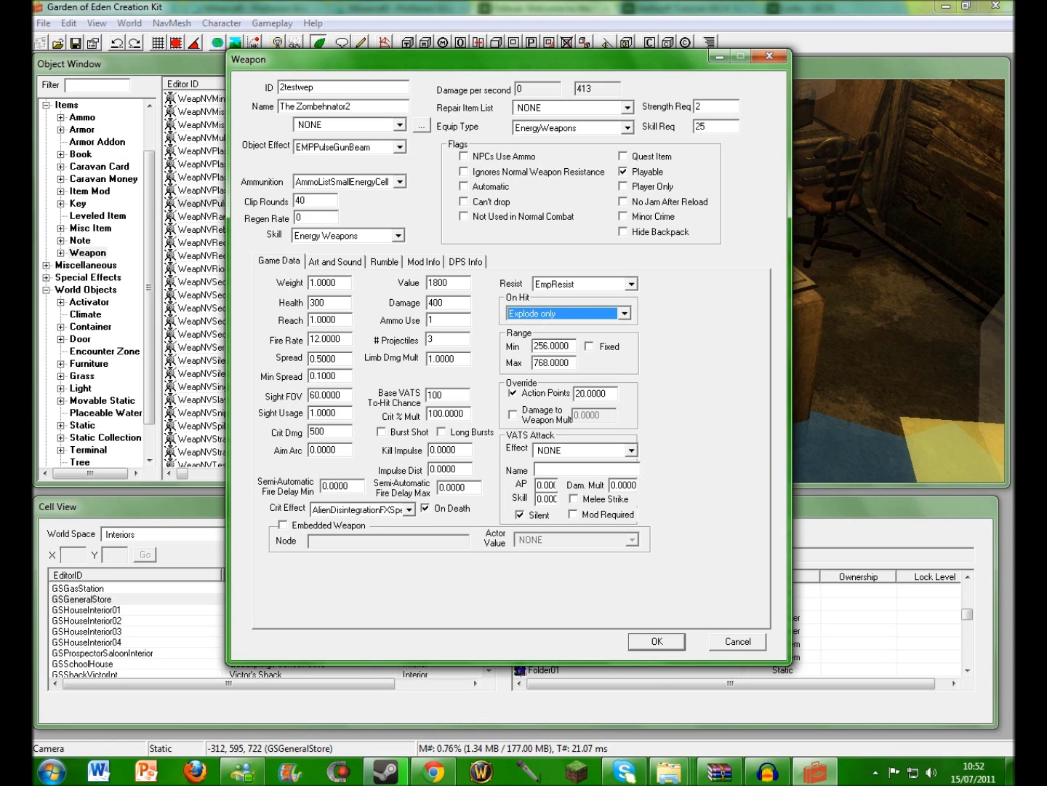
drag(607, 394, 574, 395)
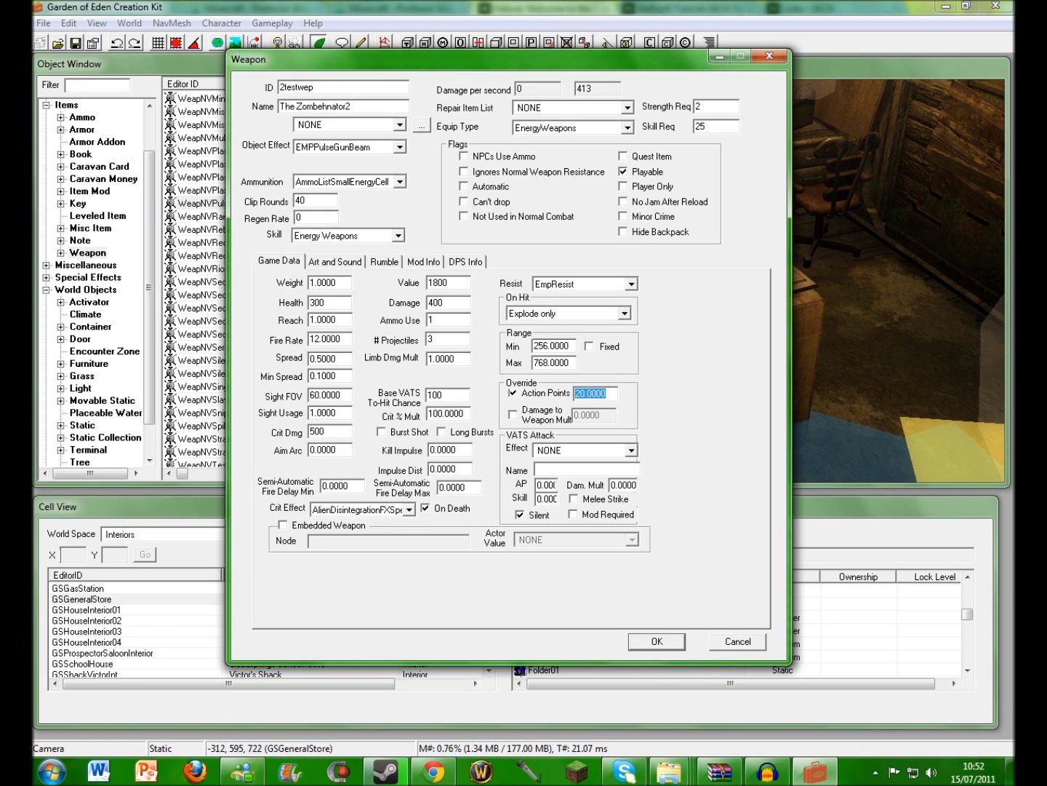
text(0)
key(BackSpace)
text(1)
click(631, 449)
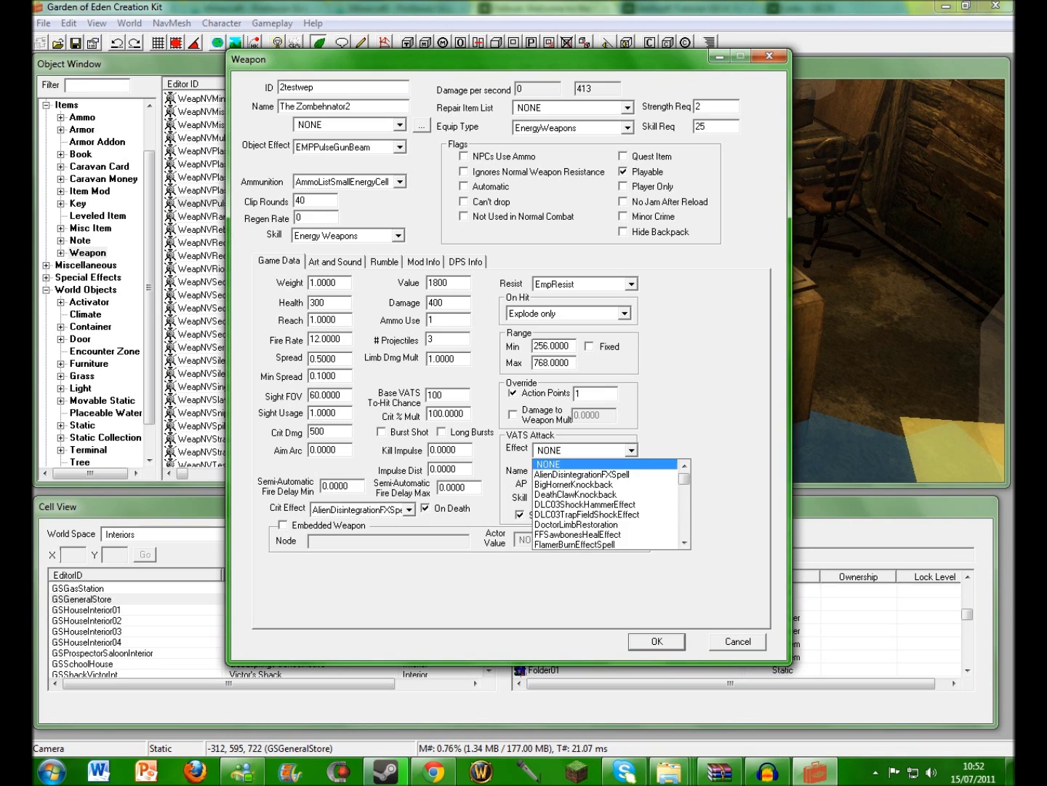
click(630, 450)
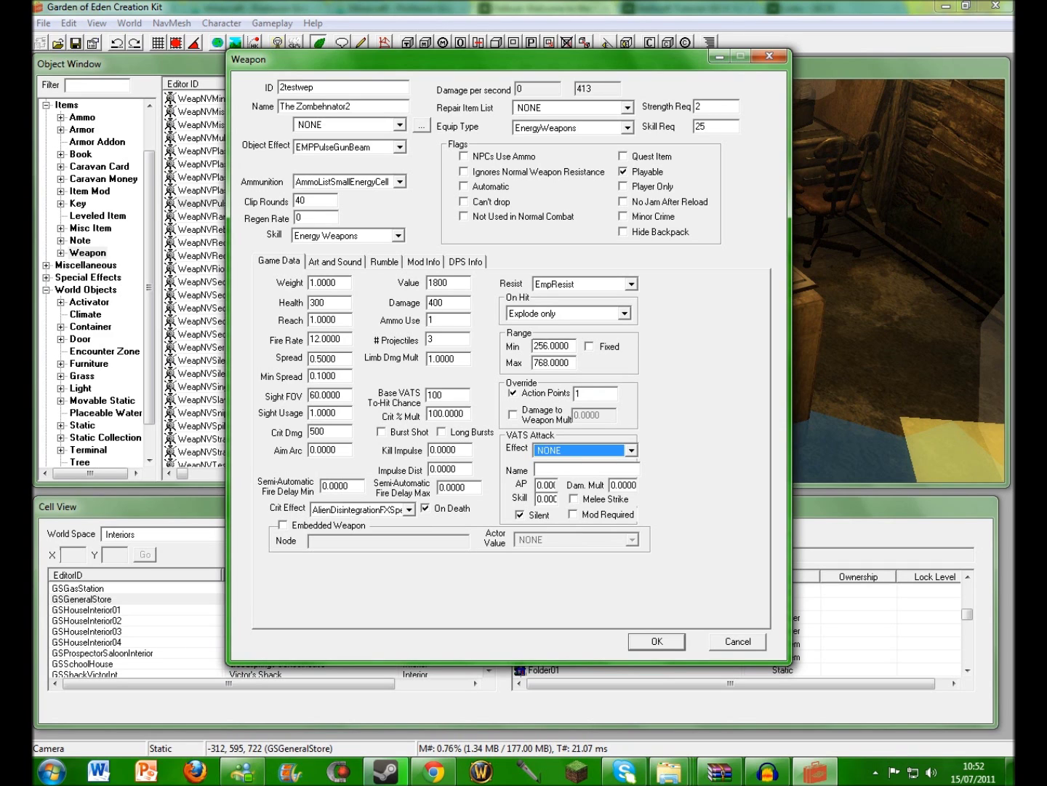
click(520, 514)
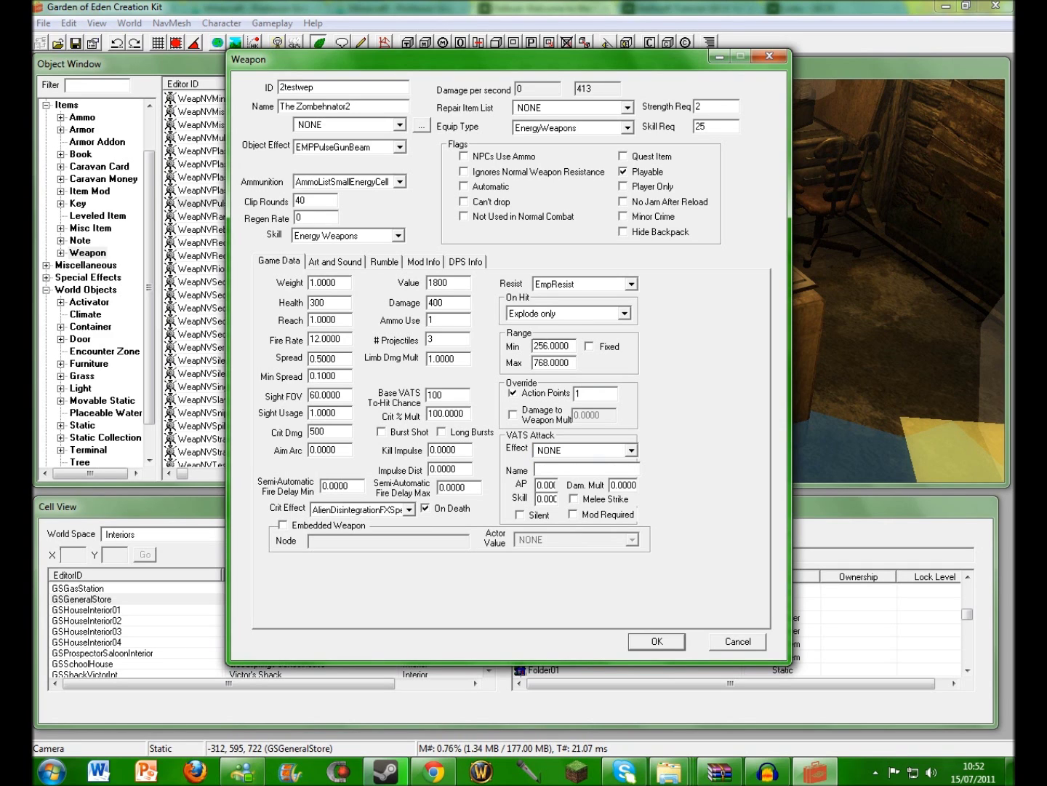
click(521, 515)
- Inspect the weapon's model in Art and Sound and review its Rumble, Mod Info and DPS Info settings
click(335, 262)
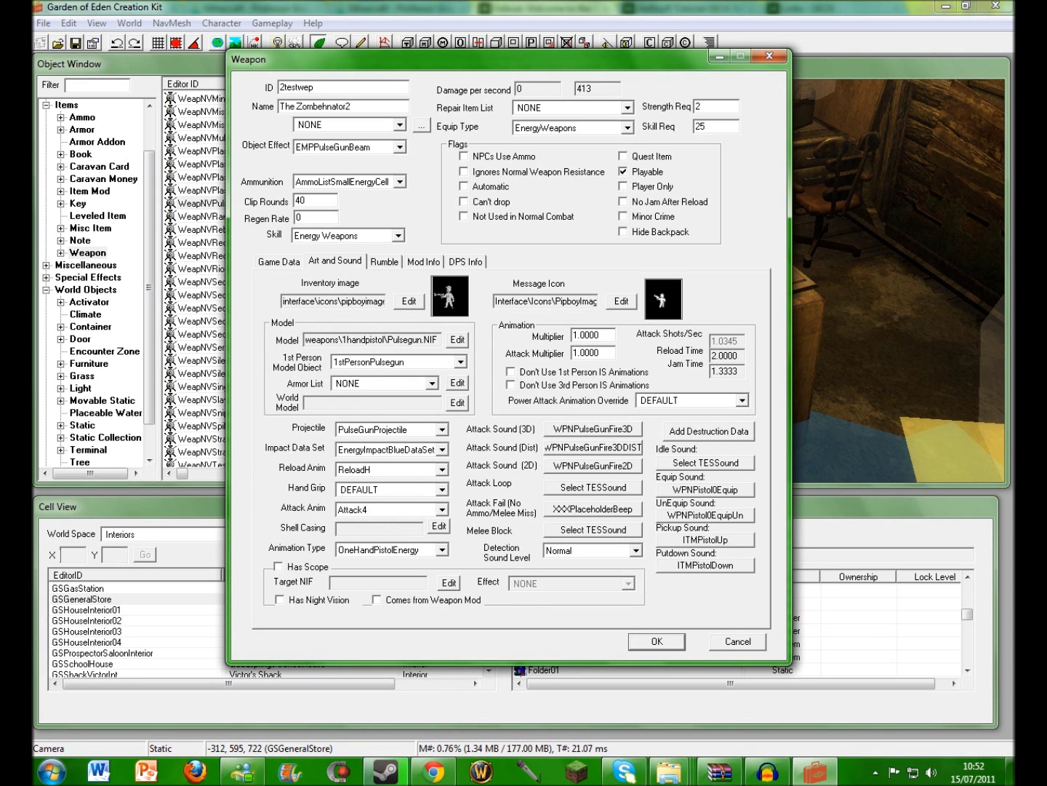
click(458, 338)
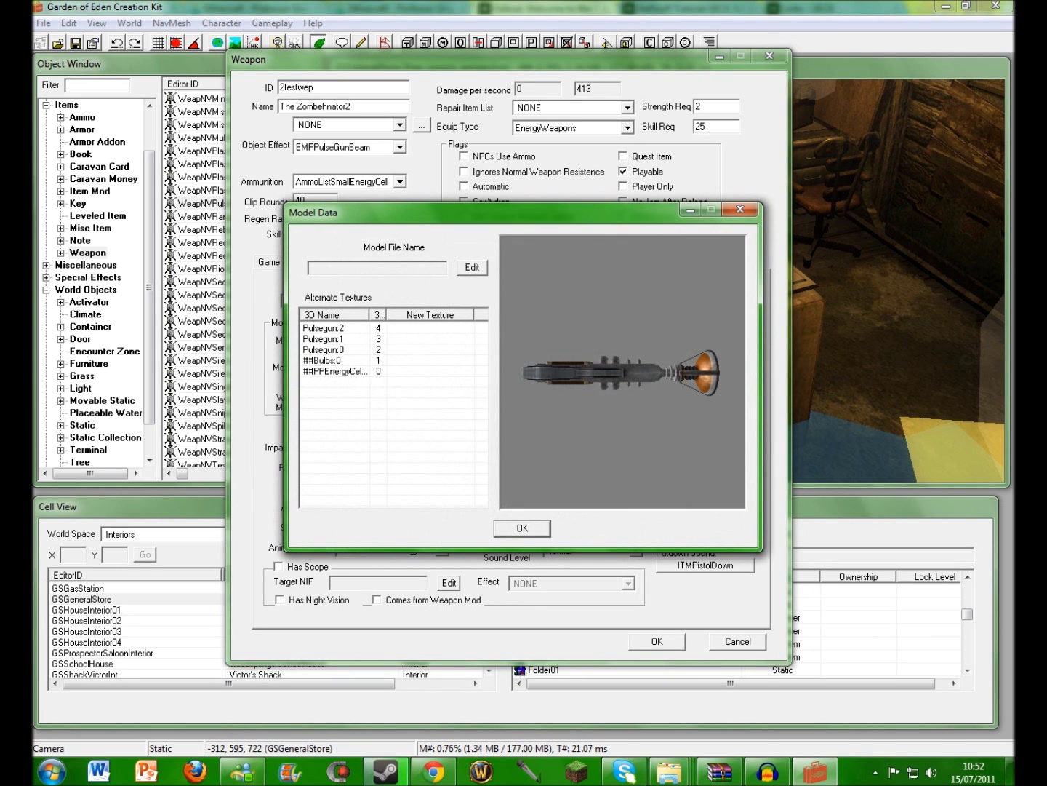
drag(623, 363, 592, 411)
key(Return)
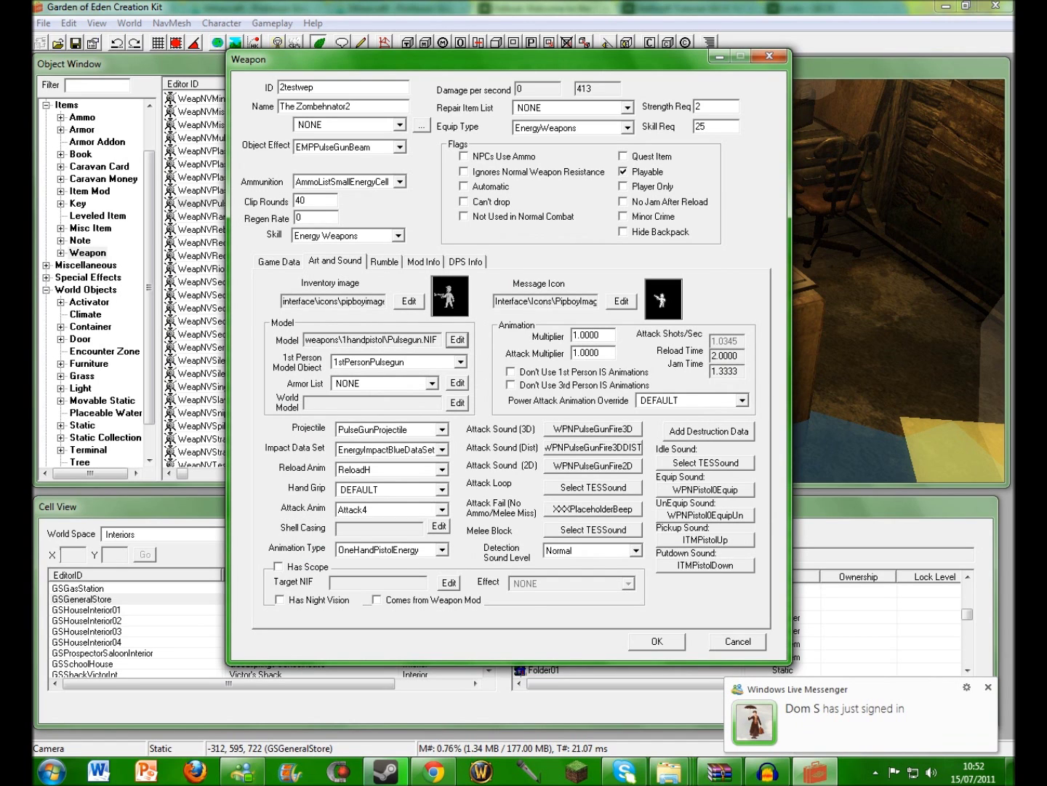
click(383, 261)
click(422, 262)
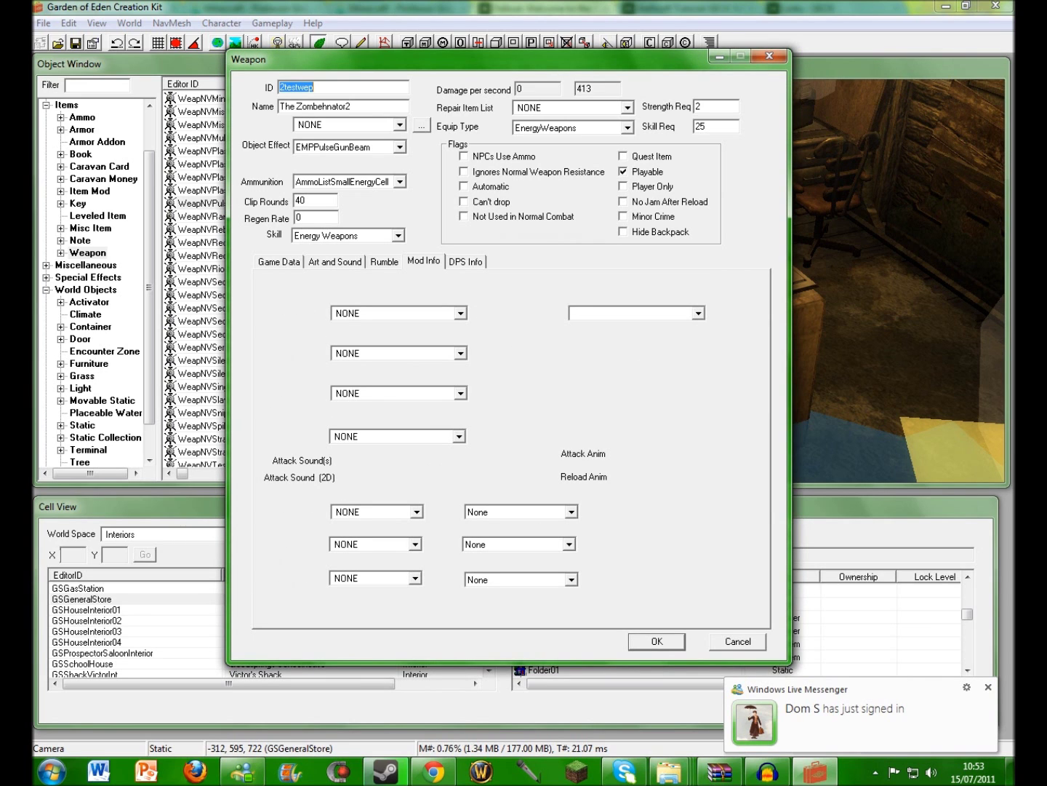
key(ctrl+Tab)
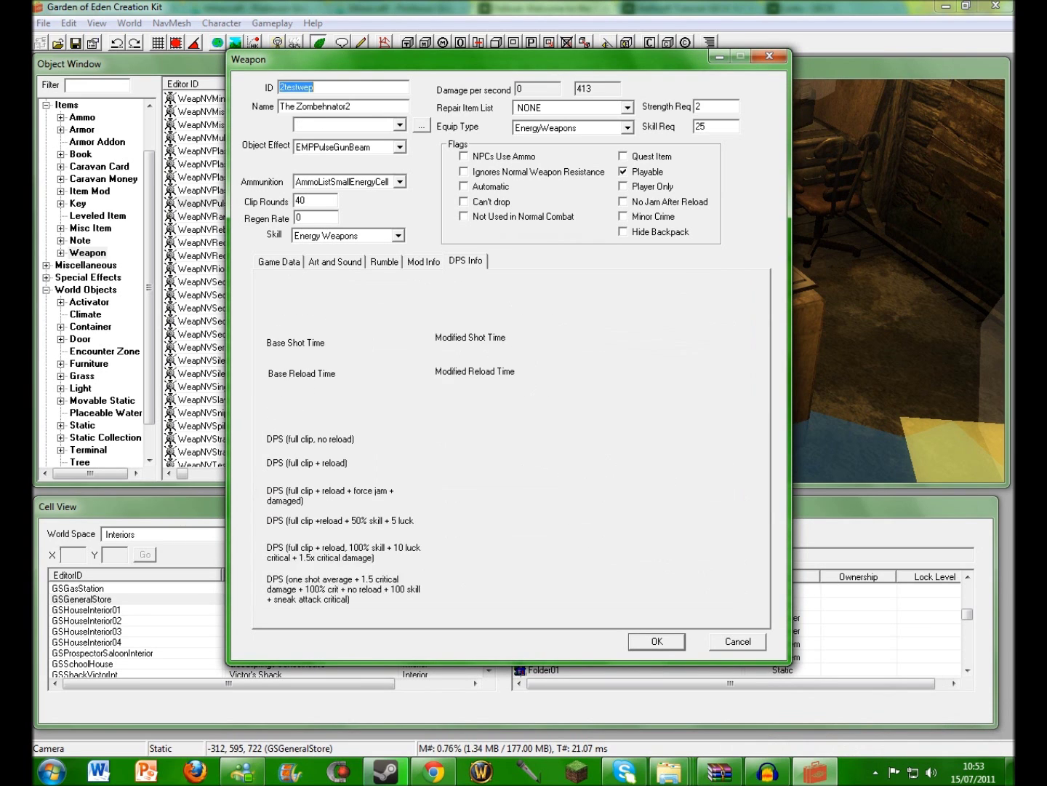
key(ctrl+Tab)
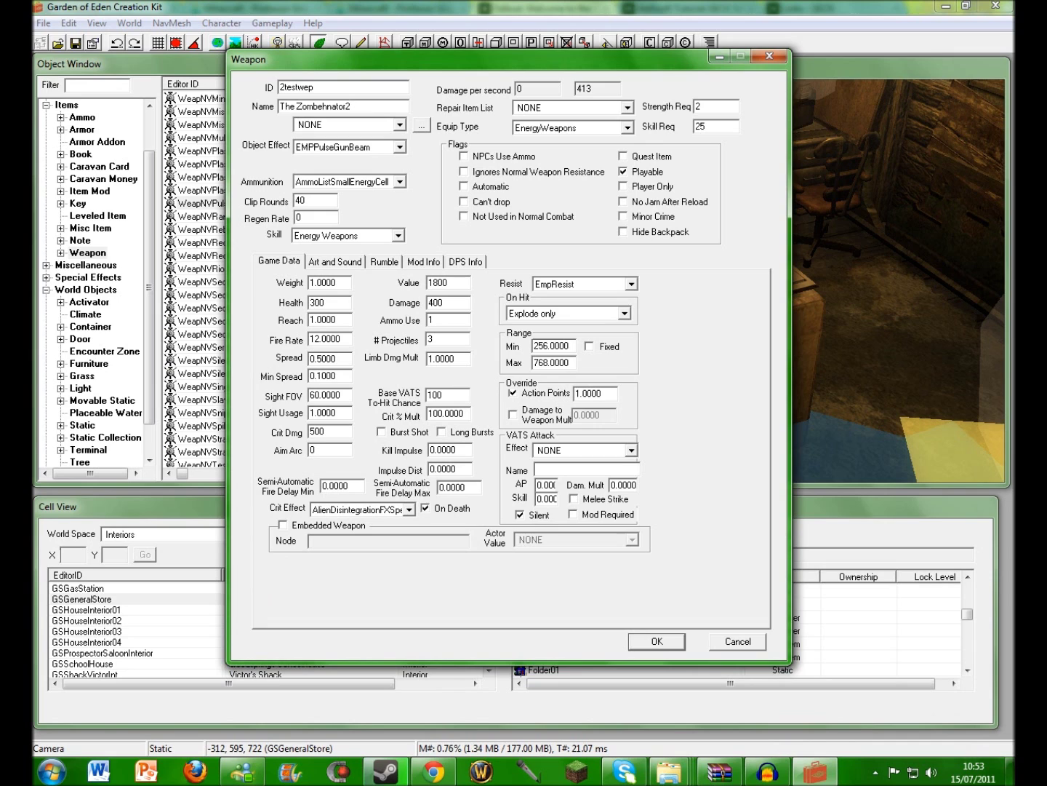
- Save the weapon's settings and create it as a new form with the ID 2testwep
drag(352, 107, 279, 107)
click(351, 106)
click(657, 641)
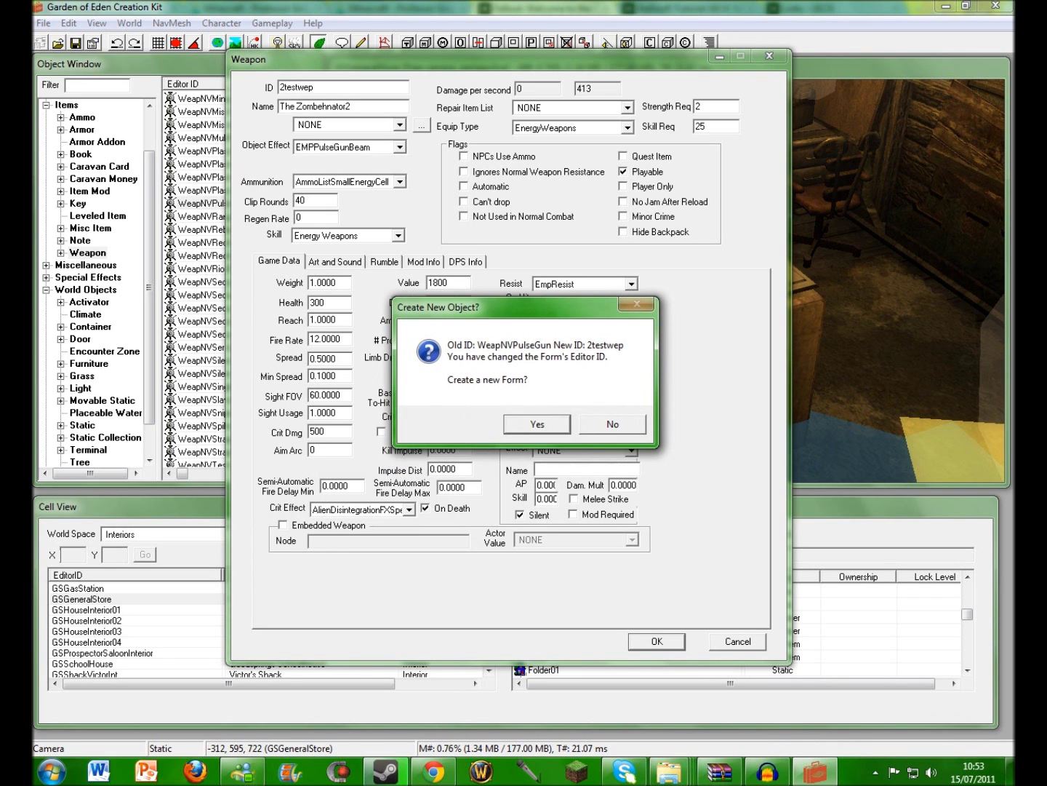
key(Return)
- Place the 2testwep weapon from the weapon list into the Goodsprings General Store, by the counter
drag(309, 376, 309, 108)
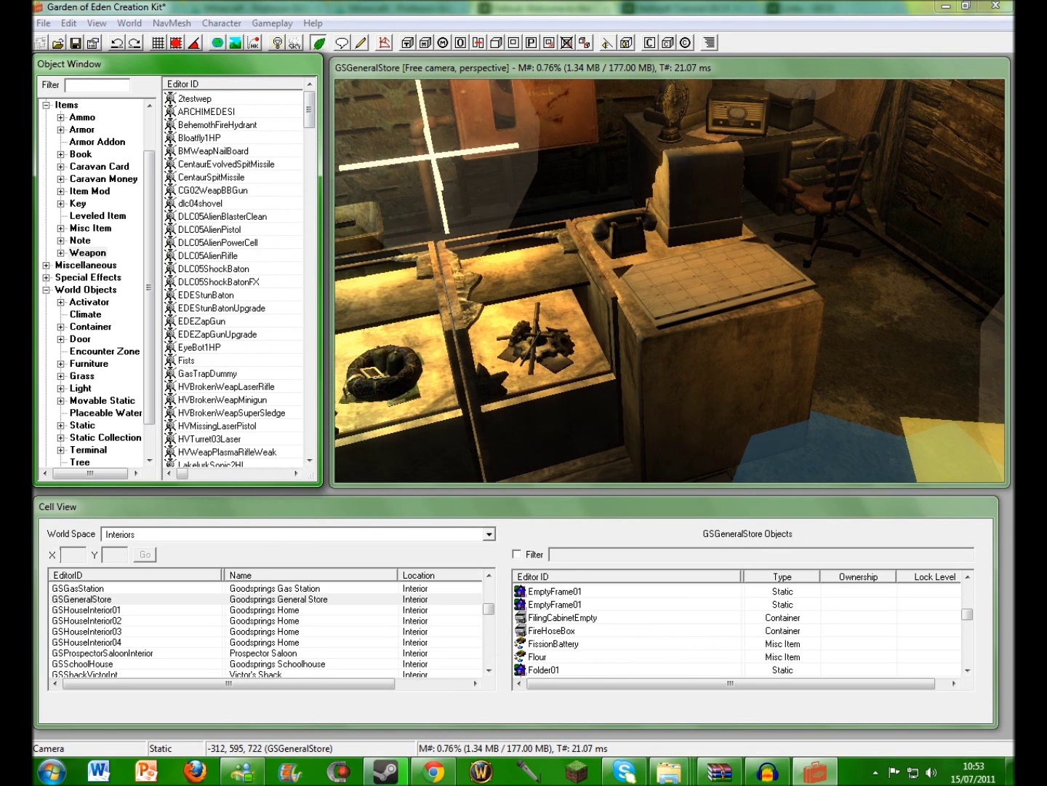
click(194, 99)
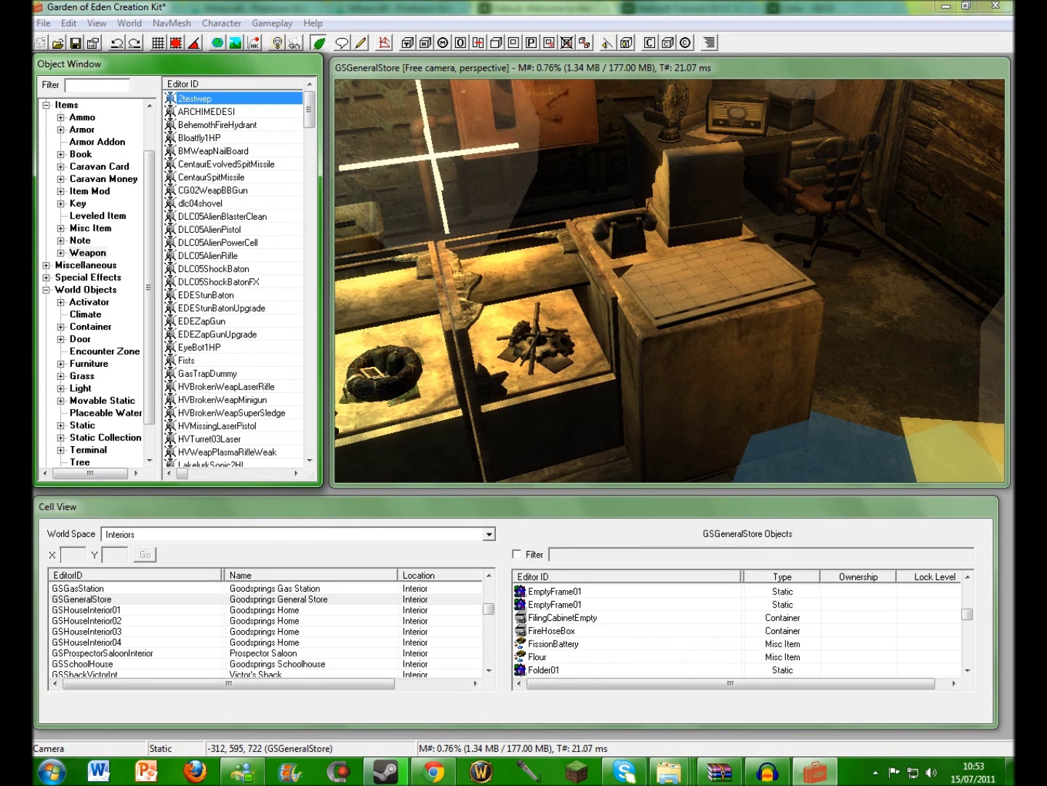
drag(194, 98, 648, 268)
- Open the placed weapon's reference data and set its X position to -367.6848
double_click(647, 268)
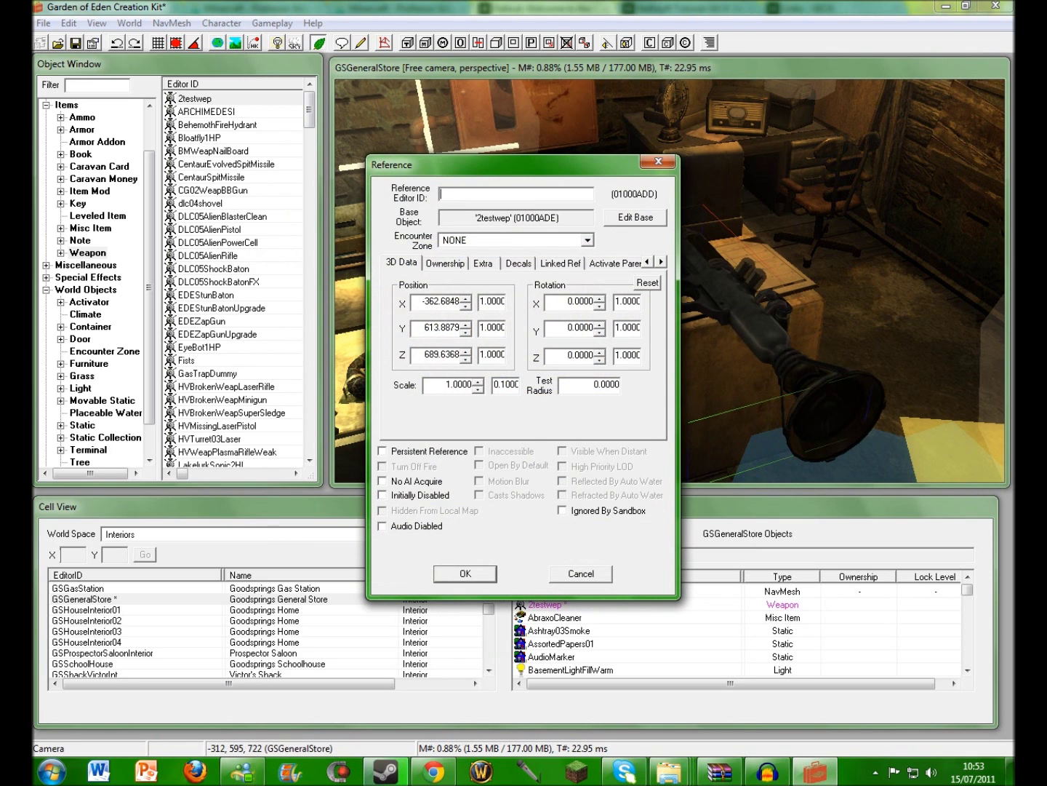
click(467, 298)
click(466, 305)
click(467, 306)
click(466, 306)
click(467, 306)
click(466, 307)
click(466, 306)
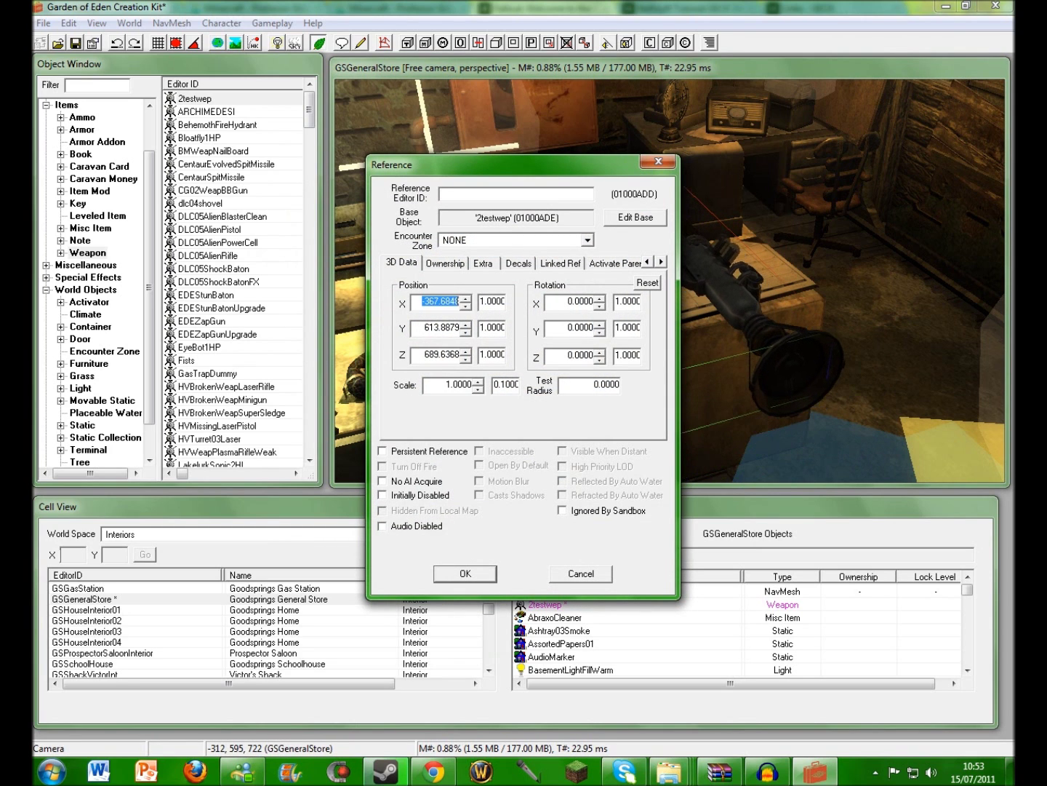
- Rotate the placed weapon to a Z rotation of 268 degrees, with its Y rotation at 0
click(600, 360)
click(600, 360)
click(600, 361)
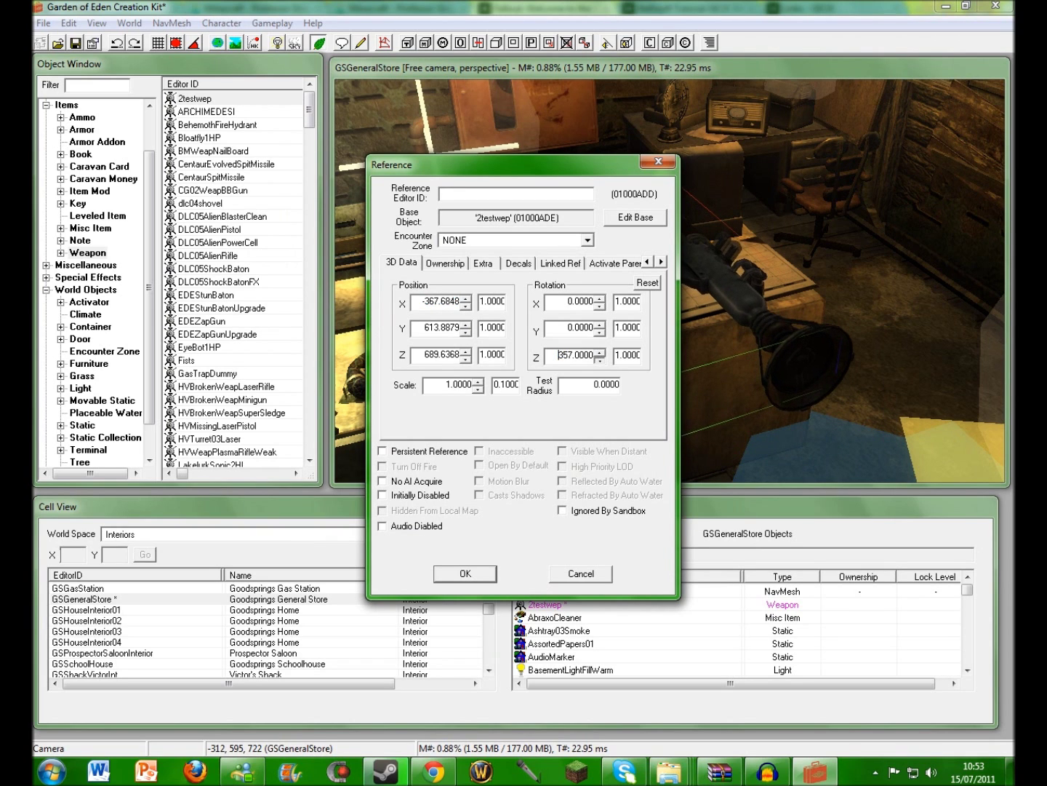
key(Down)
key(Down)
key(Down)
key(Down)
key(Down)
key(Down)
key(Down)
key(Down)
key(Down)
key(Down)
key(Down)
key(Down)
key(Down)
key(Down)
key(Down)
key(Down)
key(Down)
key(Down)
key(Down)
key(Down)
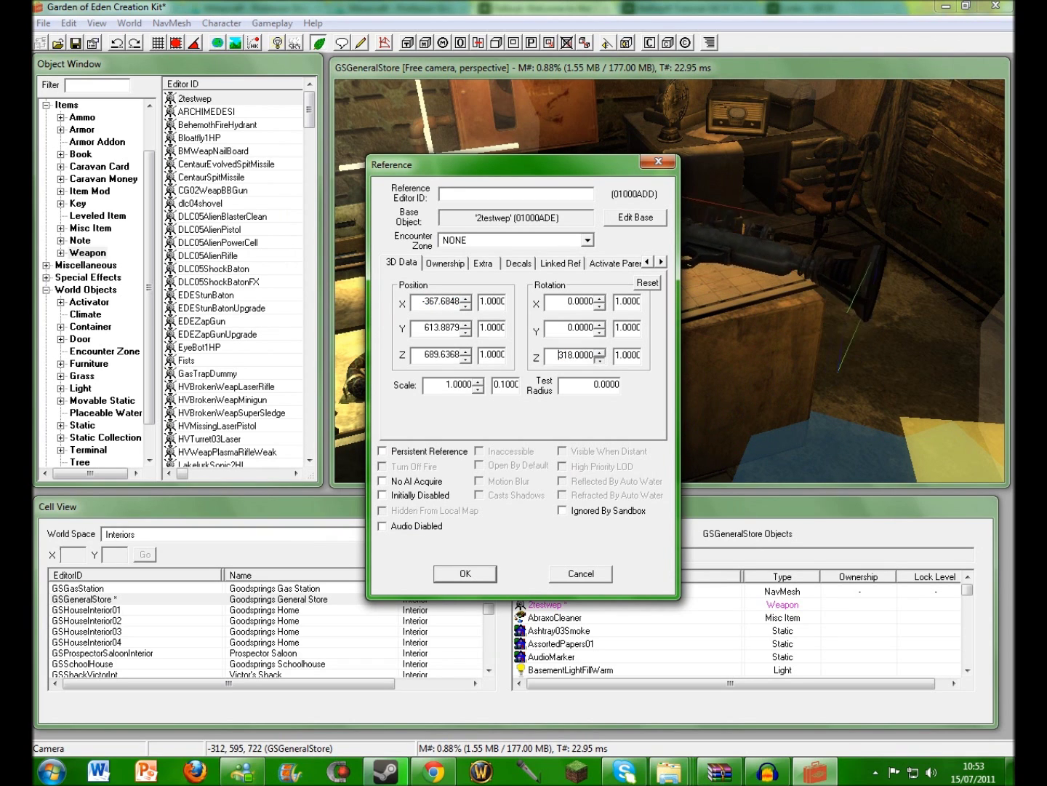
click(600, 333)
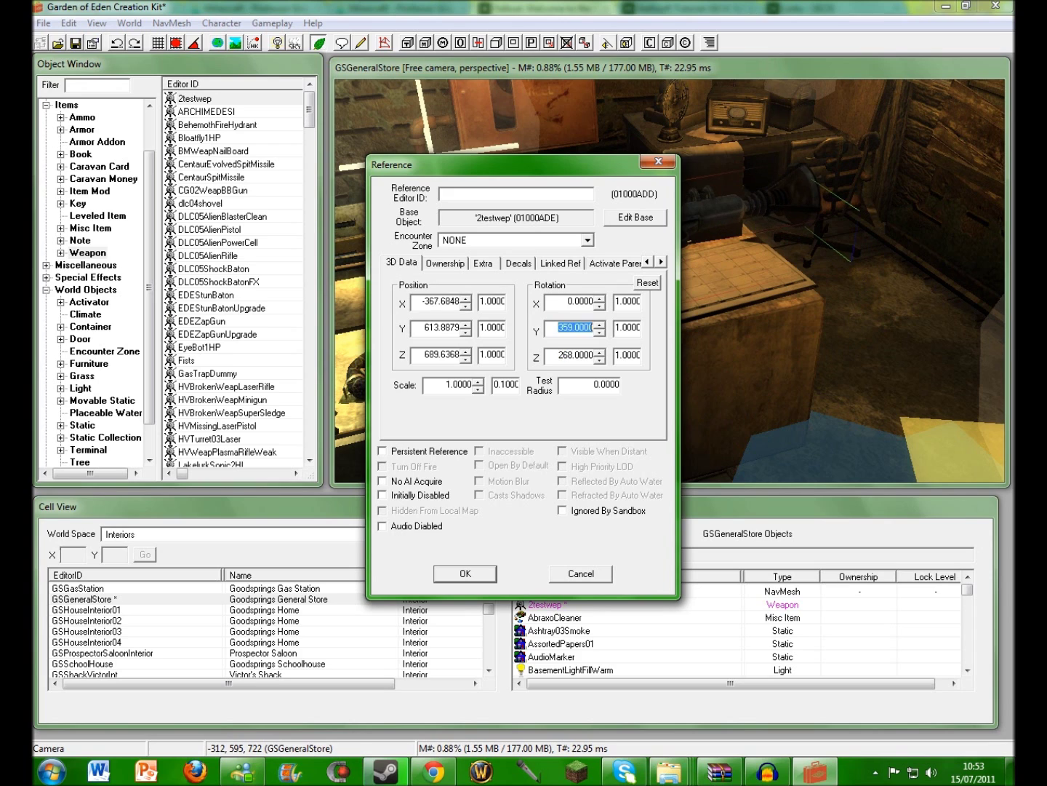
click(599, 324)
- Lower the placed weapon toward the counter top to a Z position of 671.6368
click(467, 360)
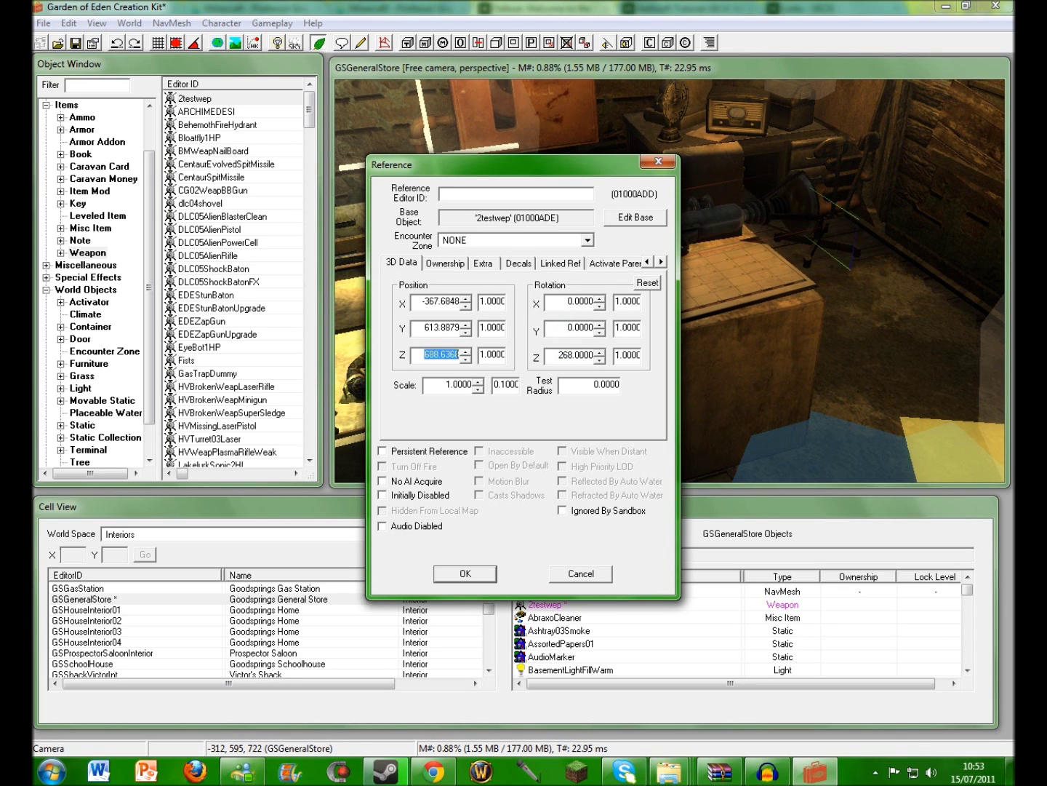
click(466, 360)
click(467, 358)
click(466, 359)
key(Down)
key(Down)
key(Down)
key(Down)
key(Down)
key(Down)
key(Down)
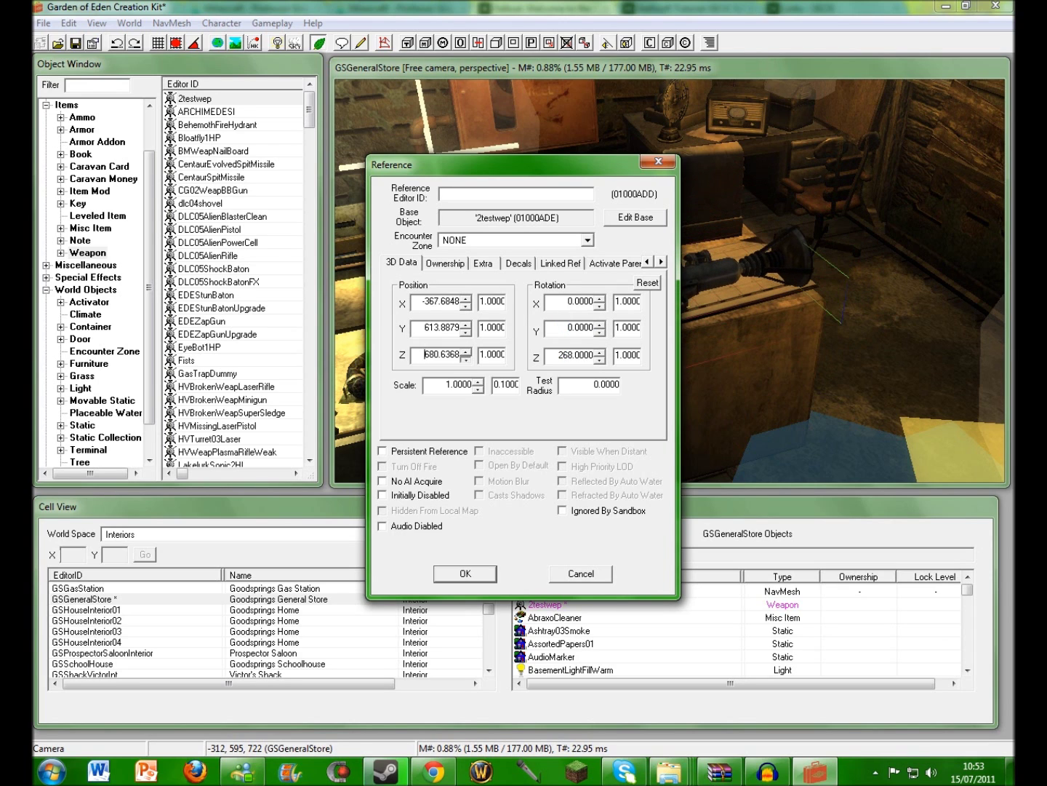
key(Down)
key(Down)
key(Down)
key(Down)
key(Down)
key(Down)
key(Down)
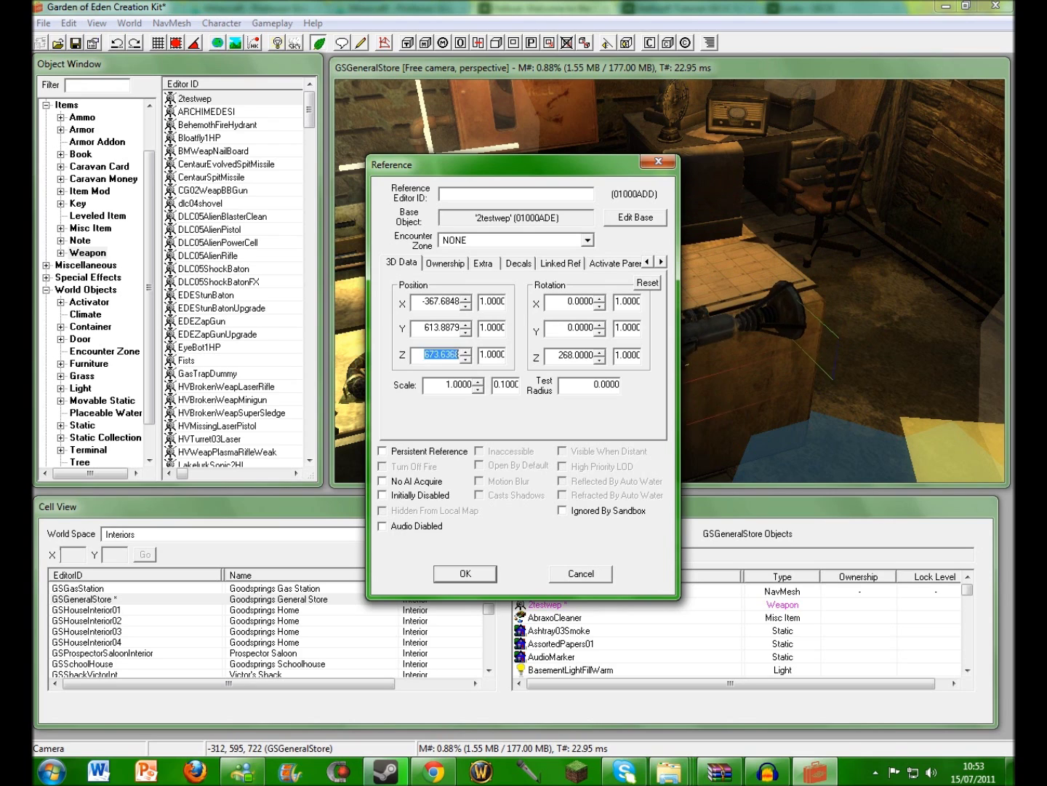
- Shift the placed weapon along the counter to a Y position of 617.8879
click(466, 324)
click(467, 324)
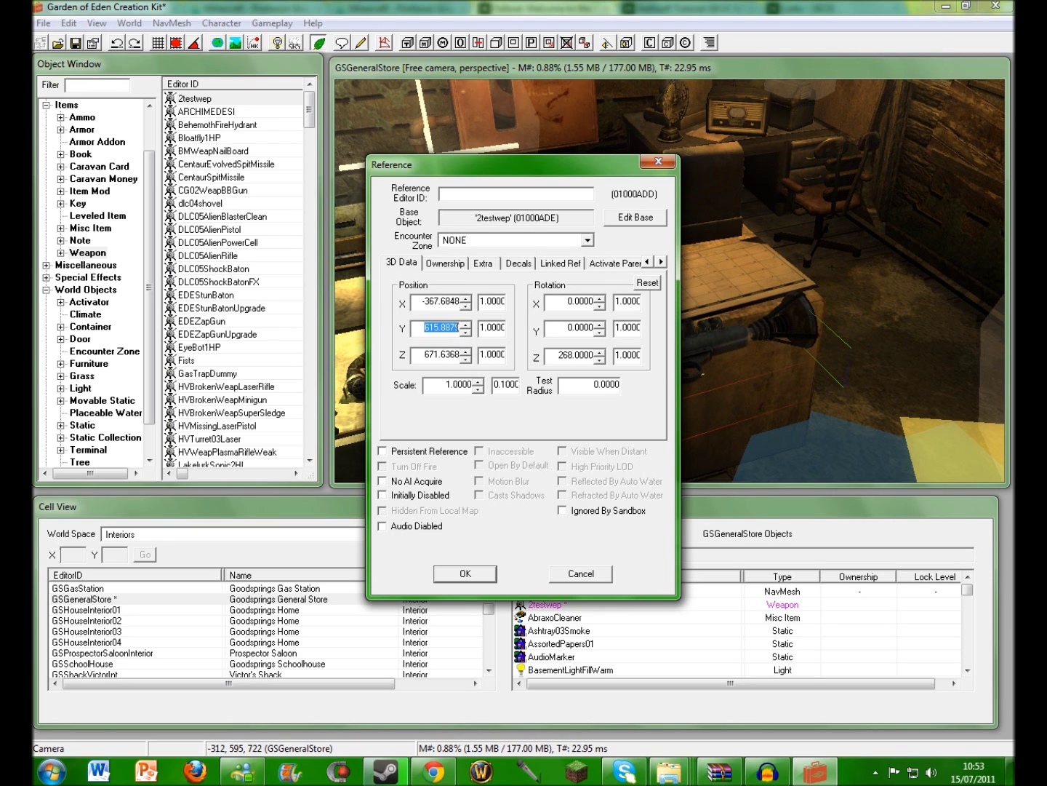
click(466, 324)
click(466, 325)
- Move the placed weapon back over the counter top to an X position of -384.6848
click(467, 305)
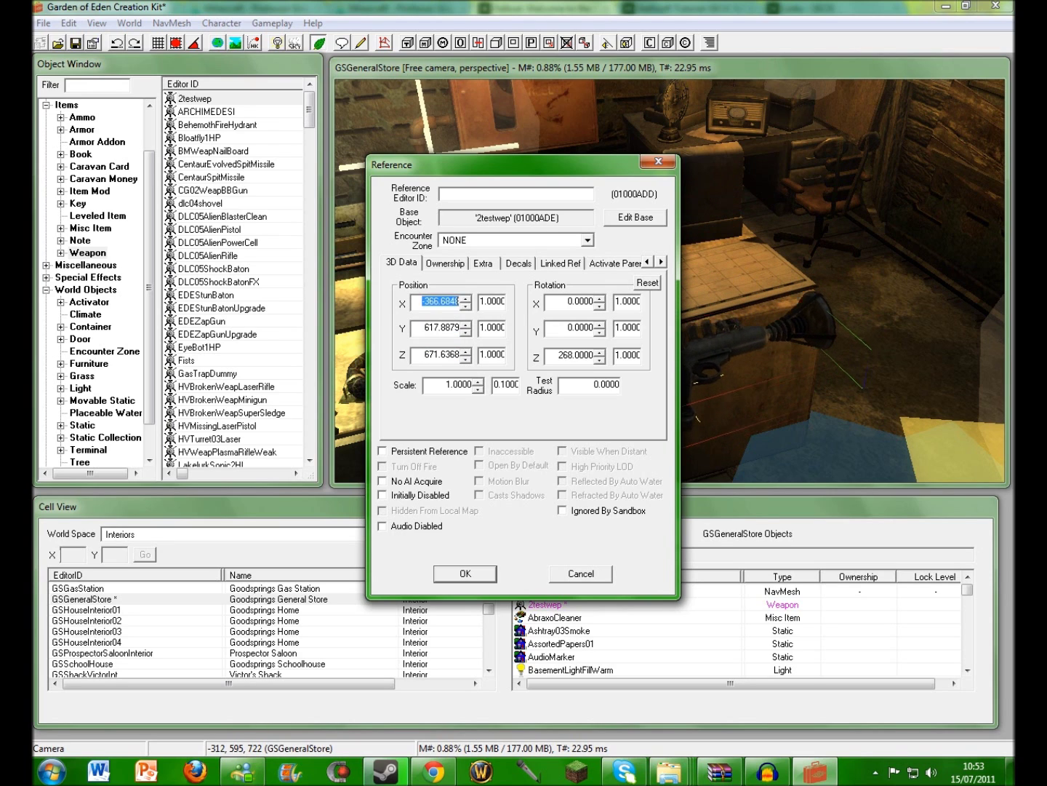
click(466, 305)
key(Down)
key(Down)
key(Down)
key(Down)
key(Down)
key(Down)
key(Down)
key(Down)
key(Down)
key(Down)
key(Down)
key(Down)
key(Down)
key(Down)
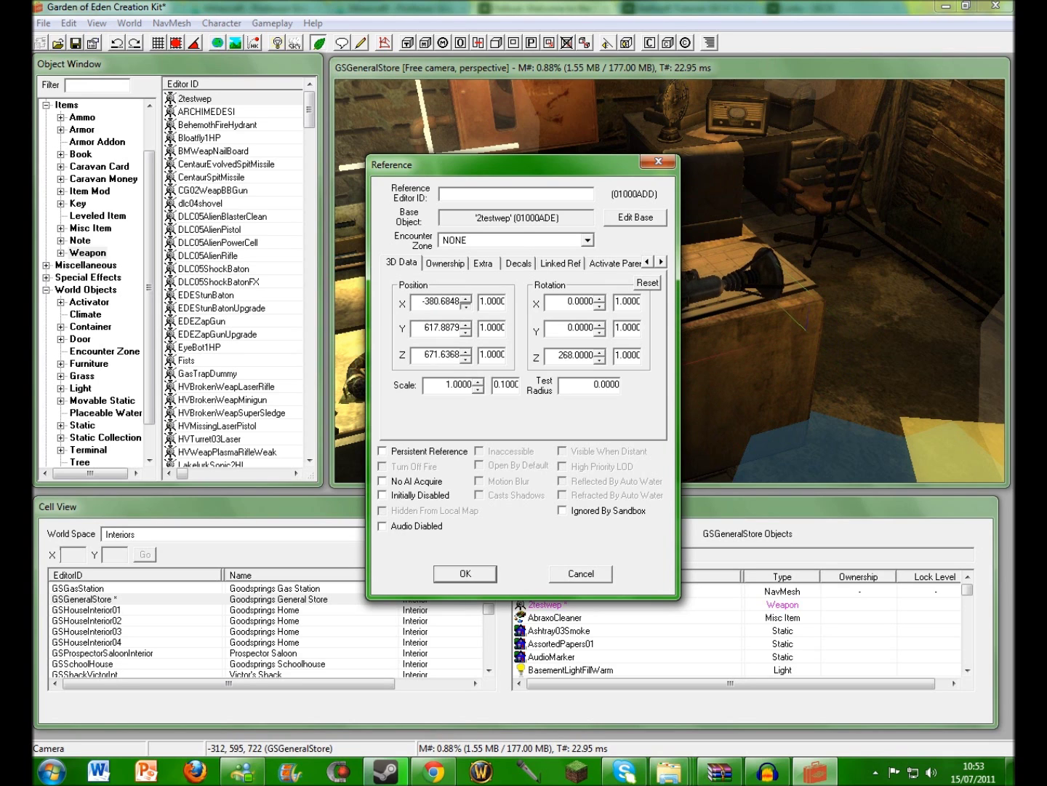
key(Down)
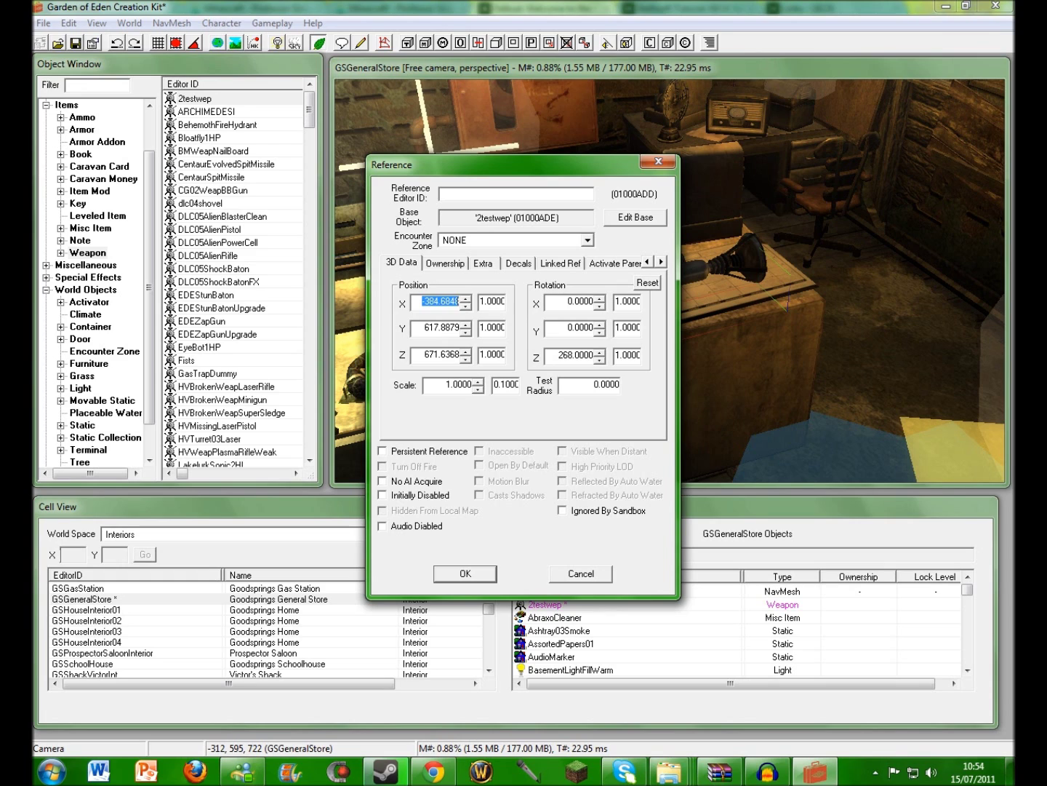
- Enable No AI Acquire and Ignored By Sandbox for the weapon, and nudge it across the counter to about X -386, Y 625
click(383, 482)
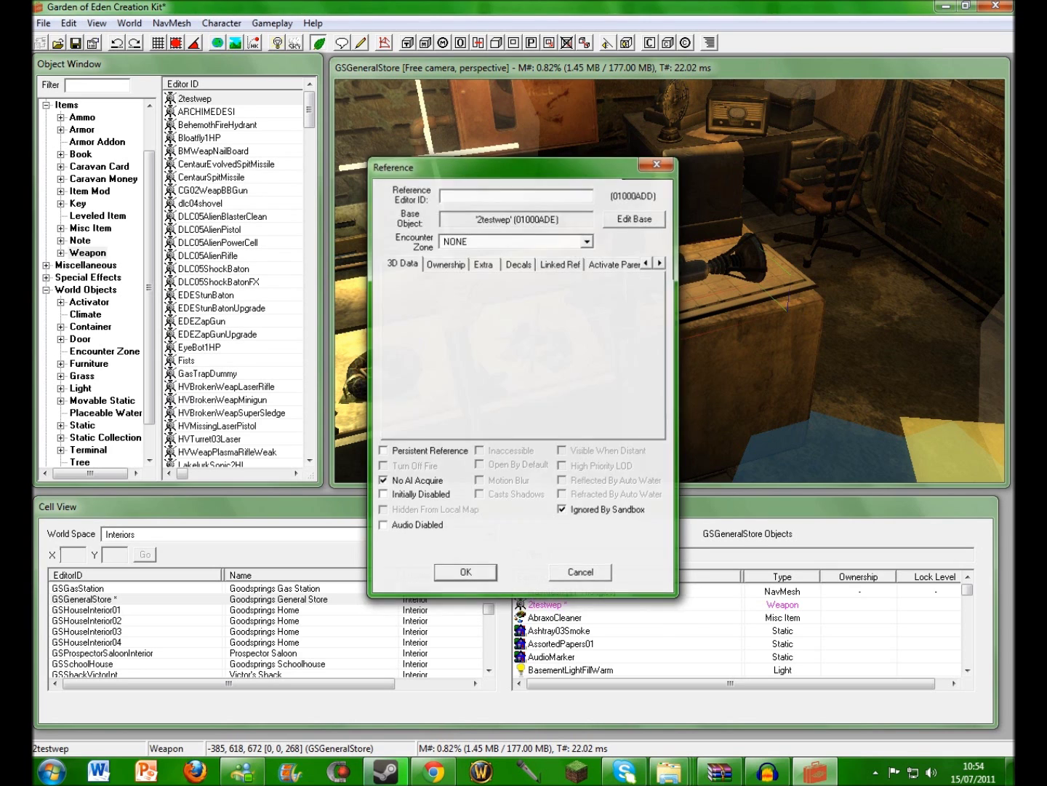
key(Return)
drag(657, 291, 673, 282)
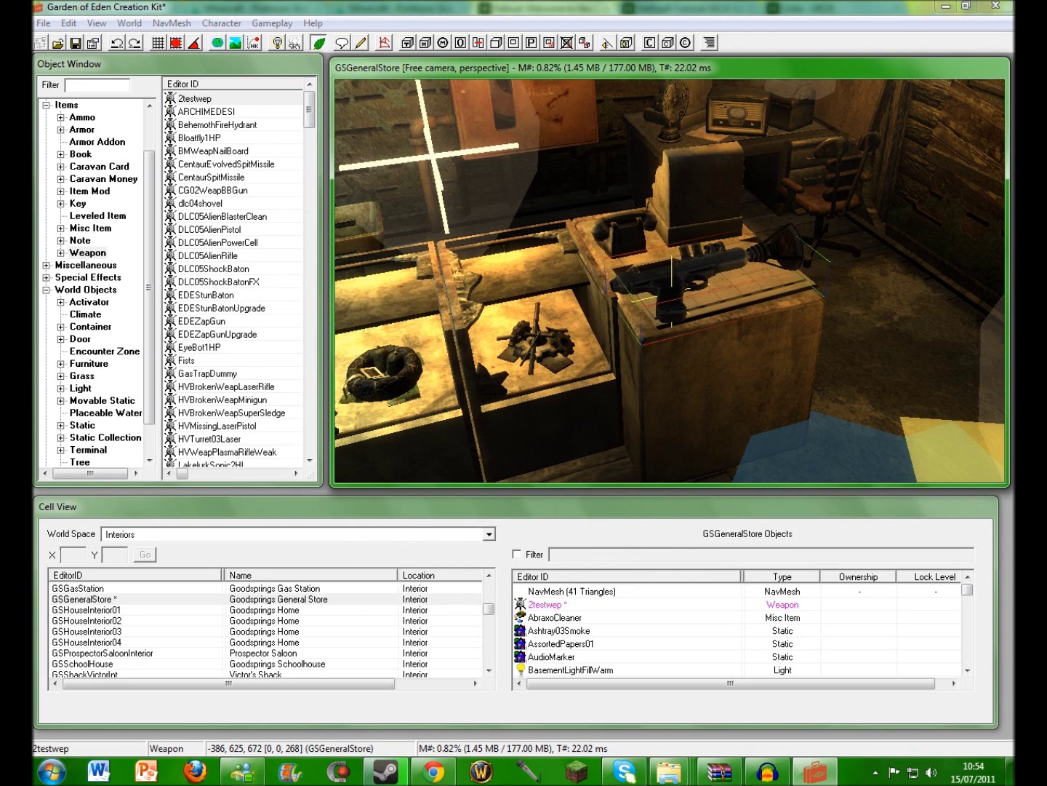
- Save the plugin in the game's Data folder as test mod 2
click(43, 23)
click(68, 58)
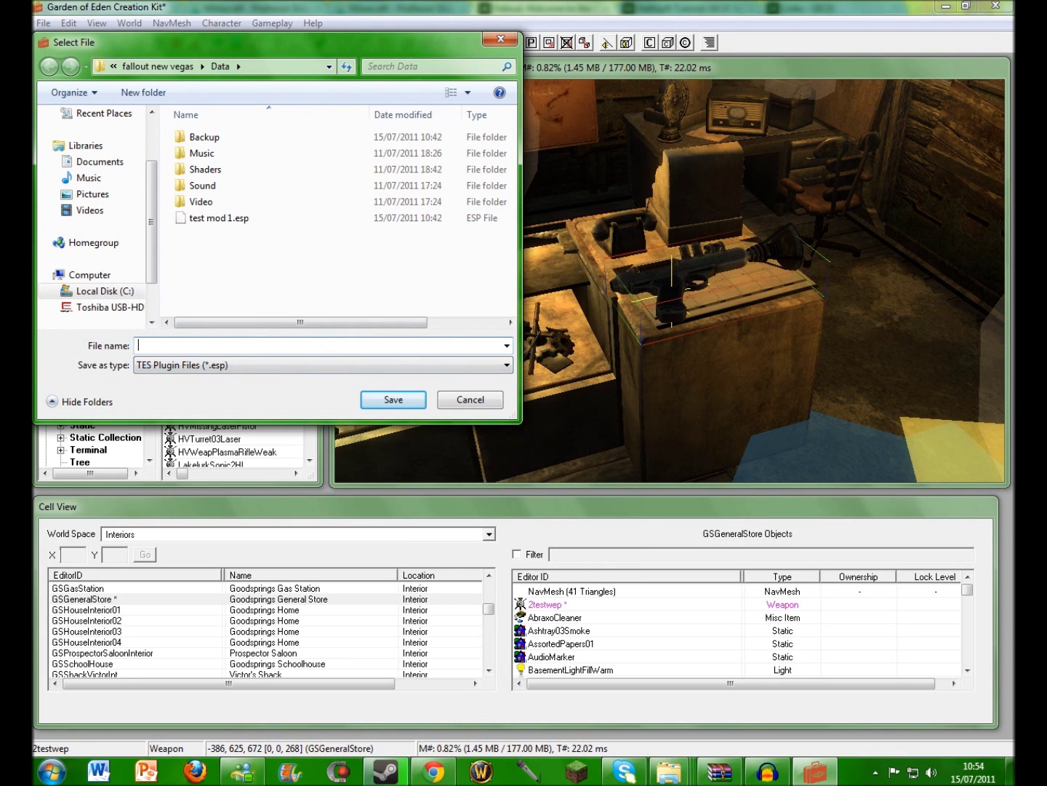
text(test mod 2)
key(Return)
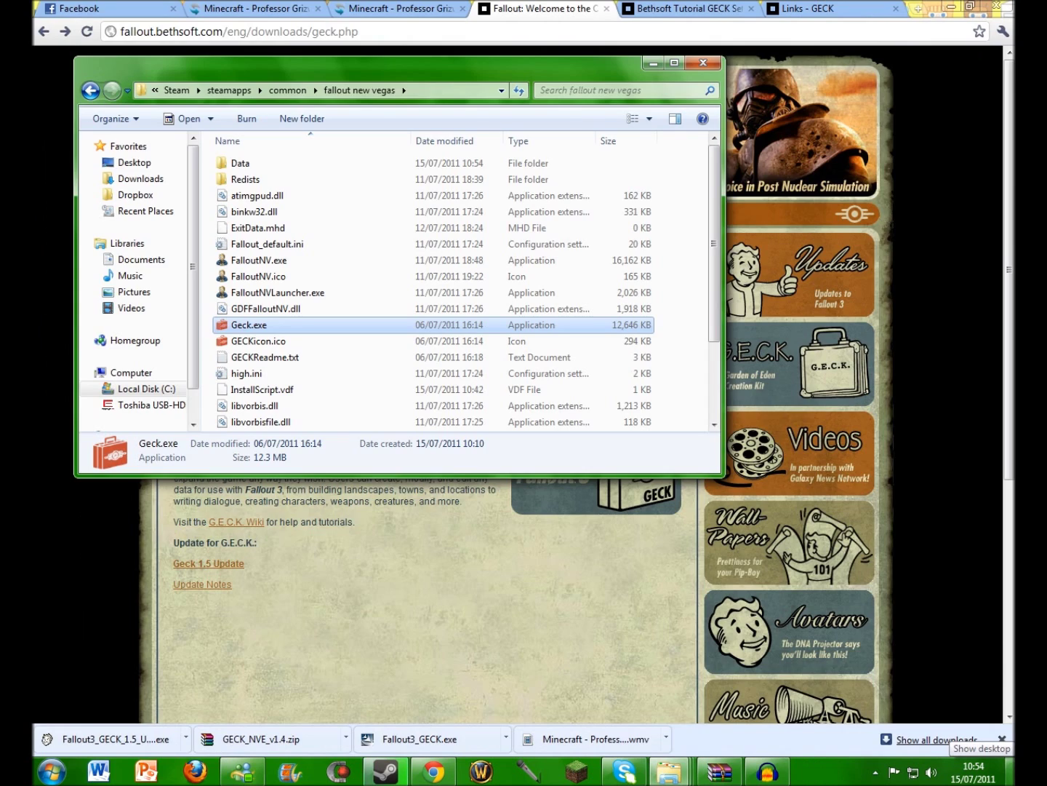
- Switch to the Fallout New Vegas launcher from the desktop, enable test mod 2.esp in its data files, and exit the launcher
click(1010, 769)
click(693, 632)
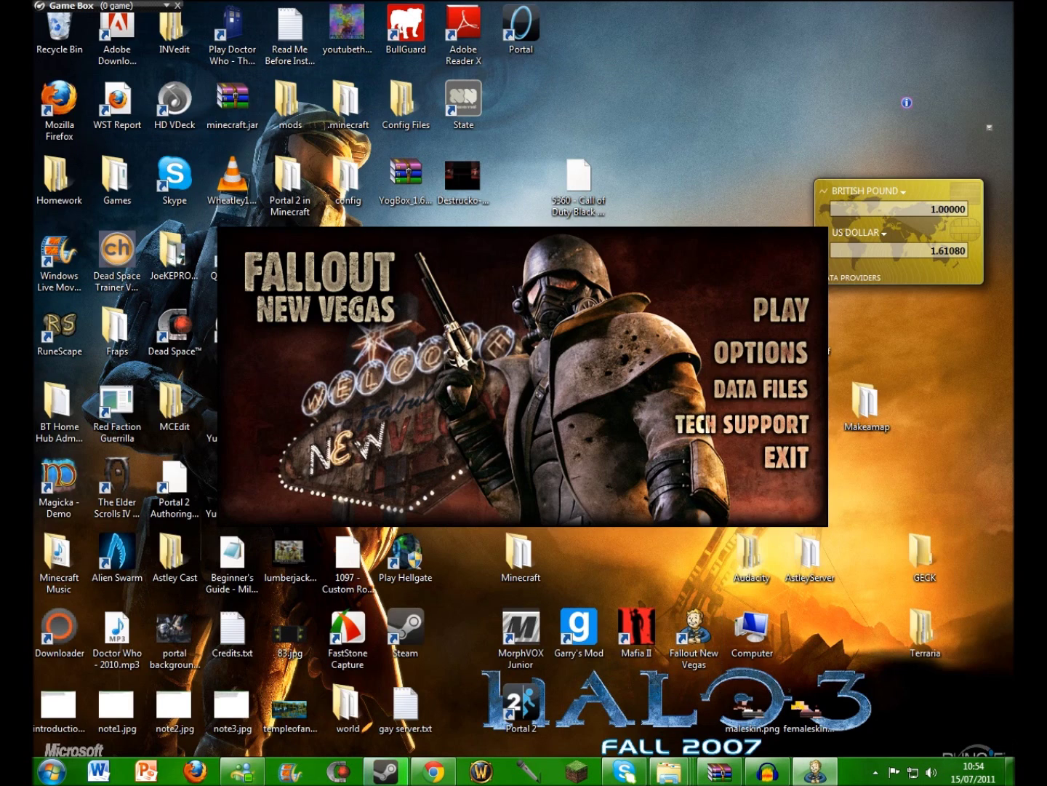
click(761, 388)
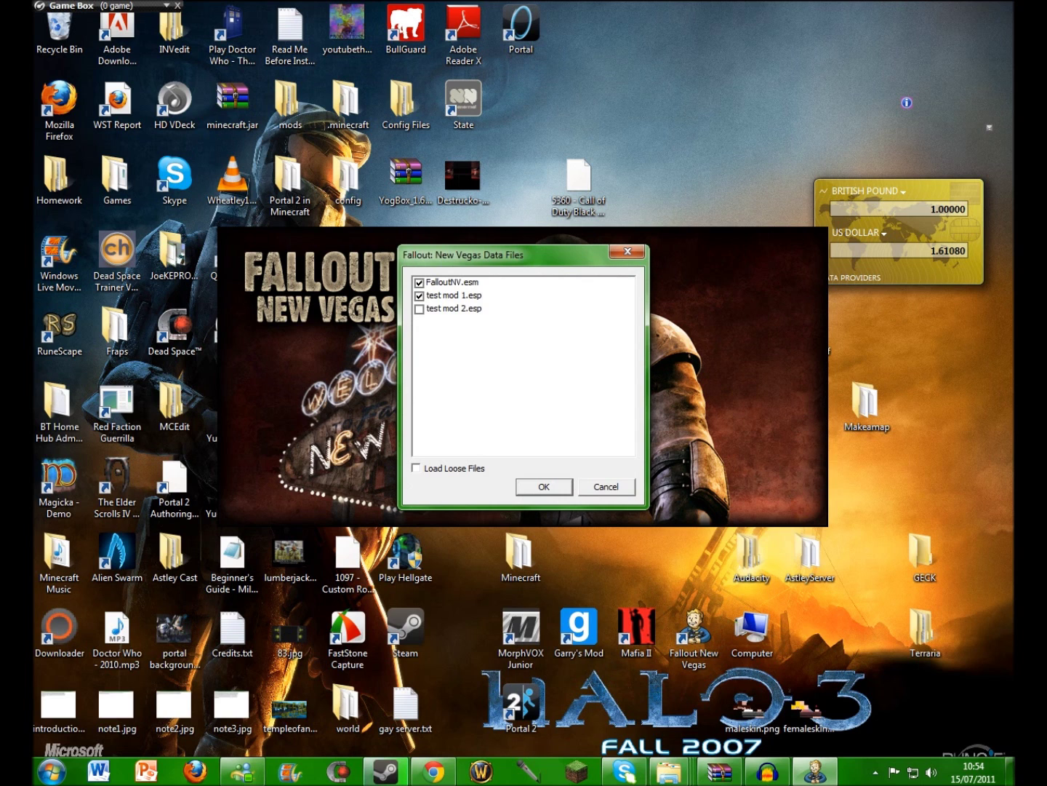
click(420, 309)
click(544, 487)
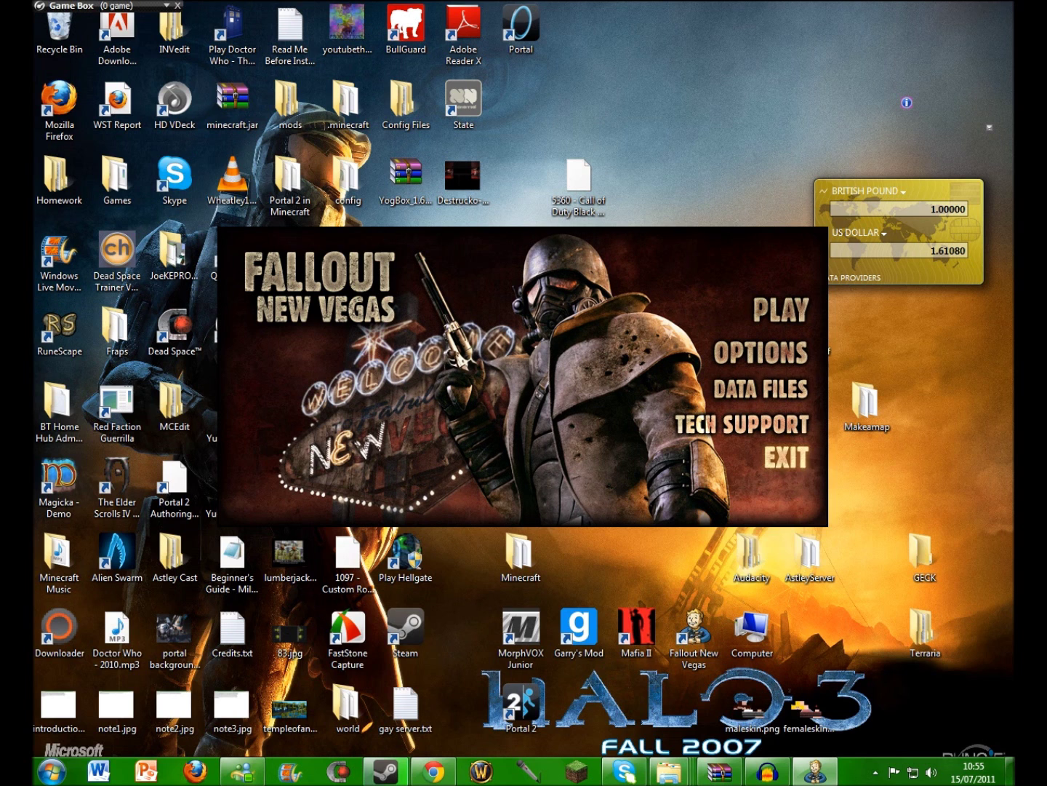
click(787, 457)
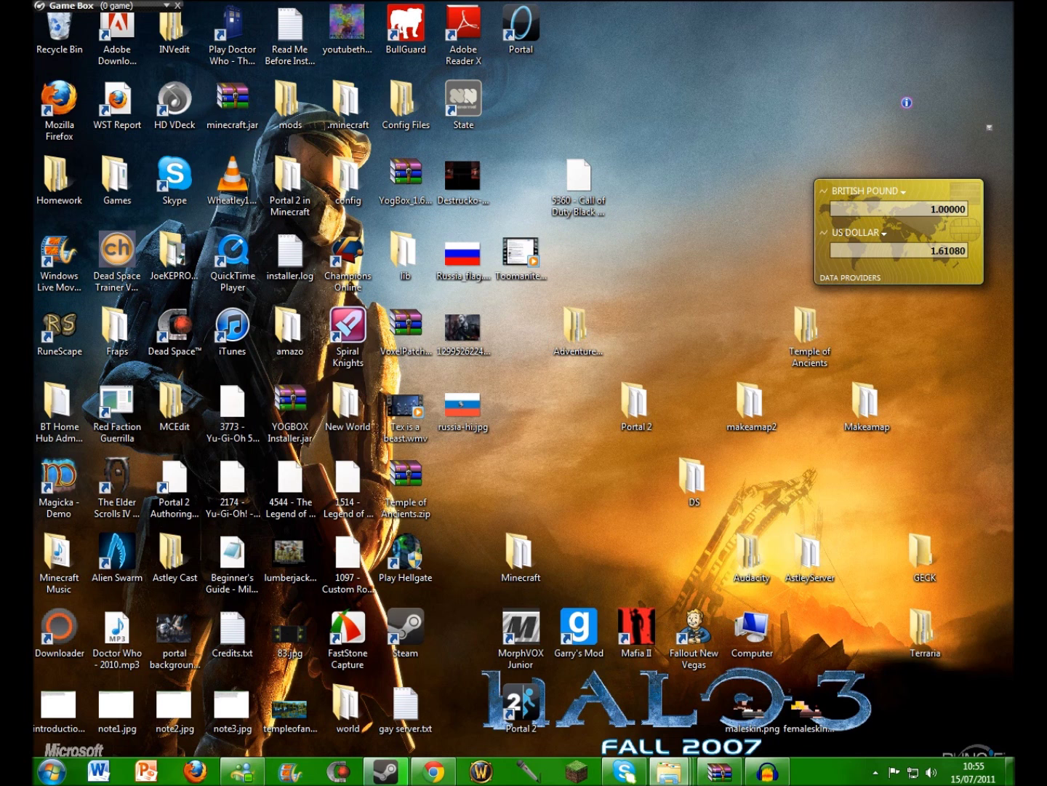
mouse_move(639, 51)
mouse_down()
mouse_move(672, 72)
mouse_move(652, 61)
mouse_up()
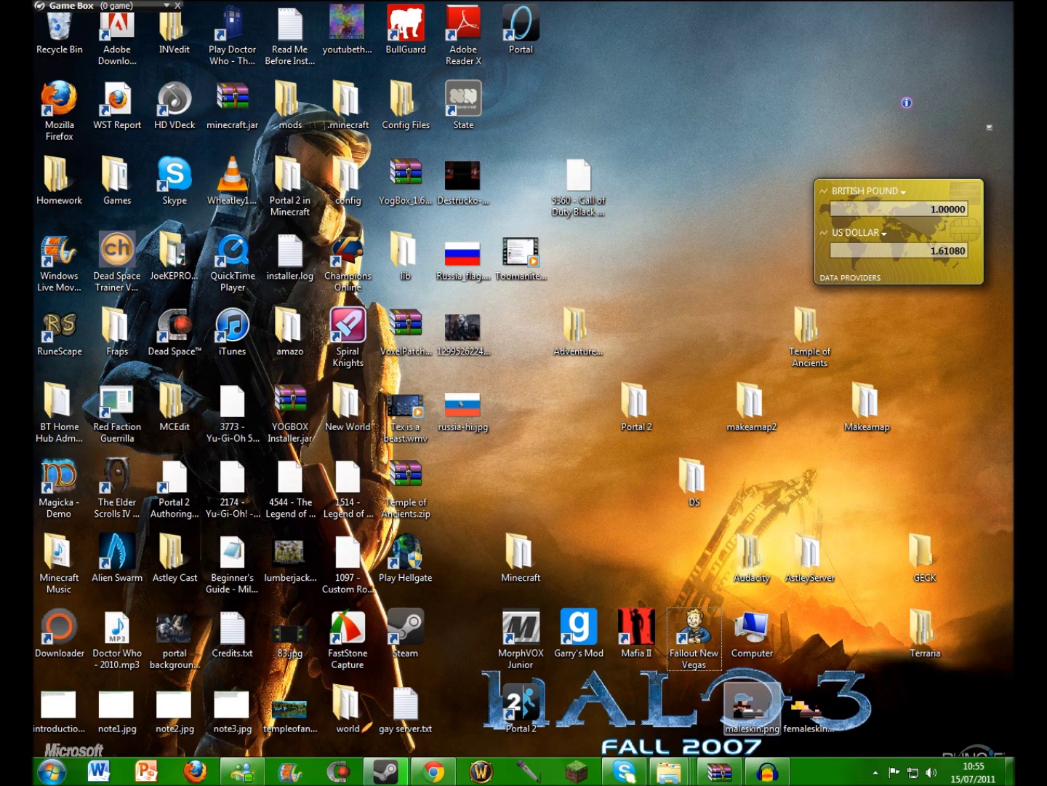